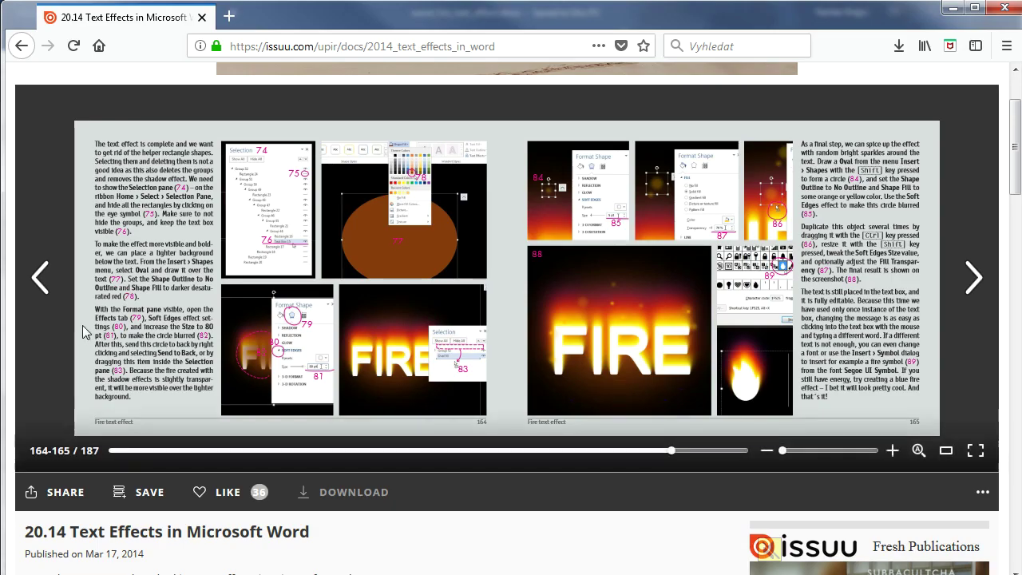
- In Issuu, page back to the fire-text tutorial's opening spread, then forward through four spreads
{"action": "left_click", "coordinate": [46, 287]}
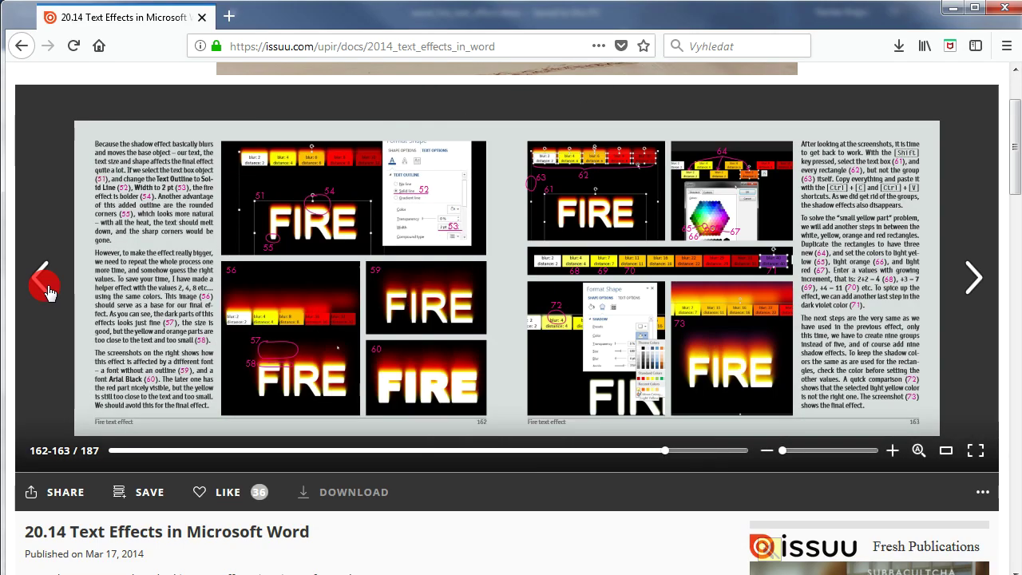
{"action": "left_click", "coordinate": [45, 289]}
{"action": "left_click", "coordinate": [45, 289]}
{"action": "left_click", "coordinate": [46, 290]}
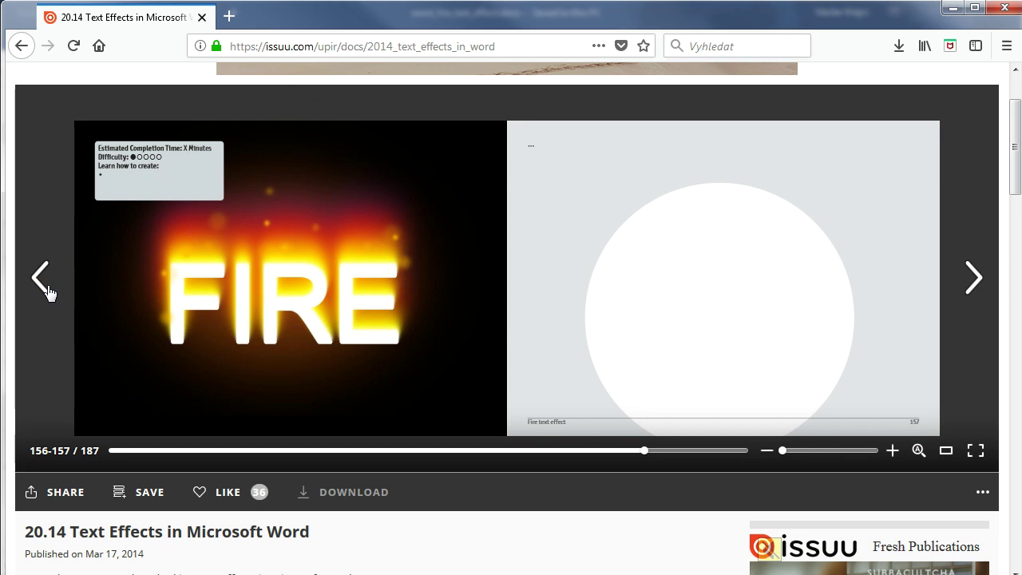
{"action": "left_click", "coordinate": [969, 290]}
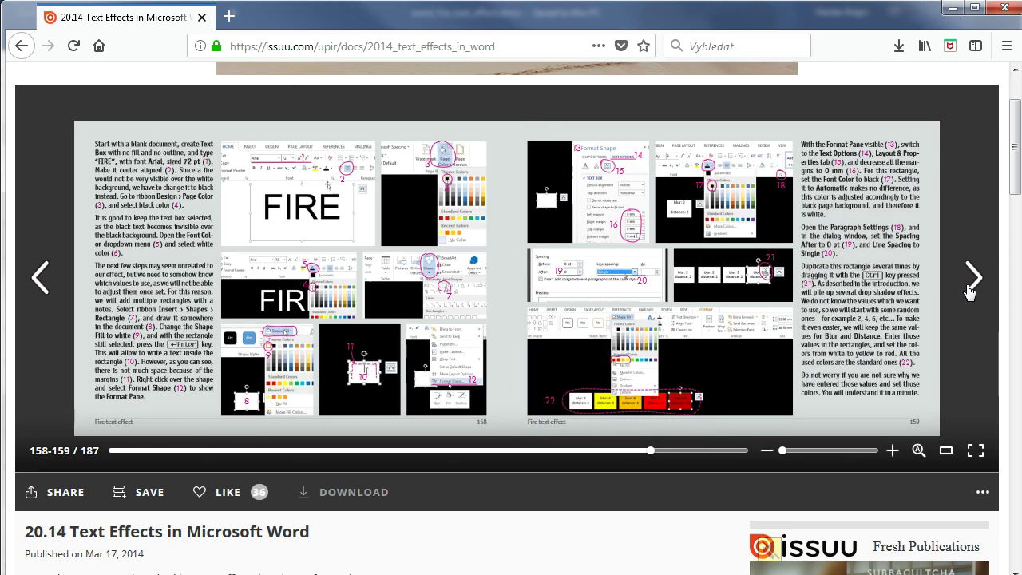
{"action": "left_click", "coordinate": [969, 291]}
{"action": "left_click", "coordinate": [969, 290]}
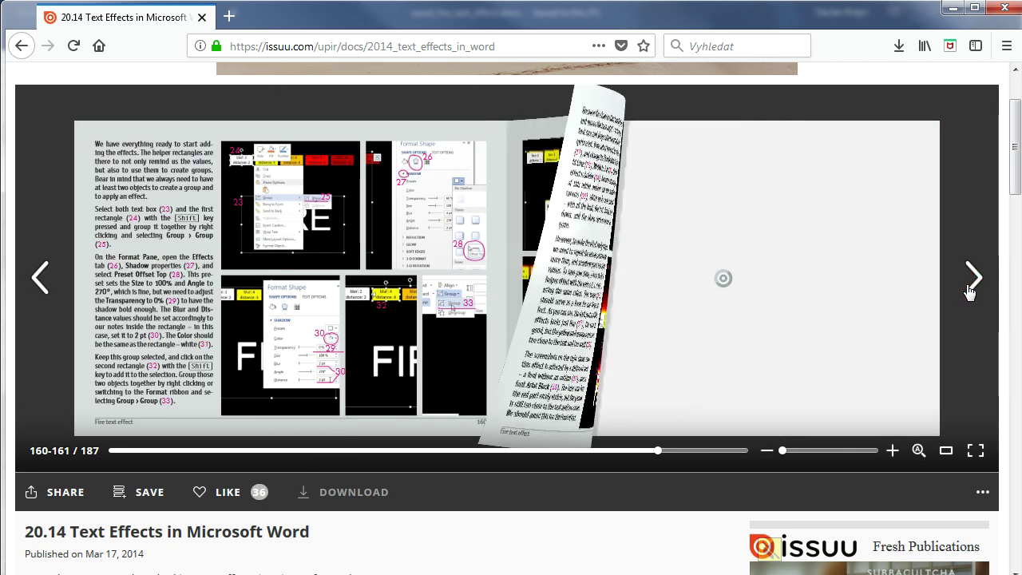
{"action": "left_click", "coordinate": [968, 291]}
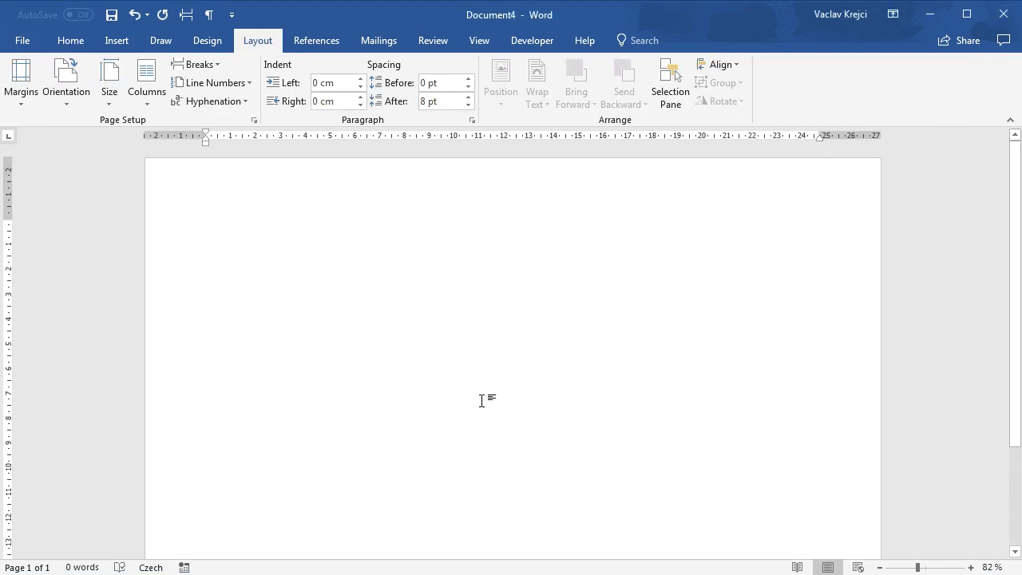
- Draw a text box near the page centre and type FIRE! into it
{"action": "left_click", "coordinate": [117, 40]}
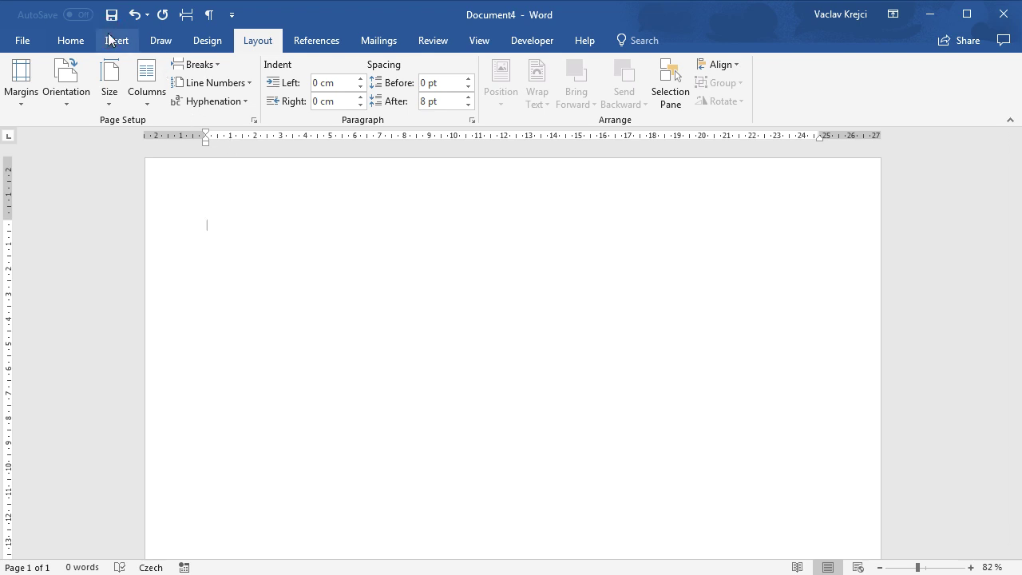
{"action": "left_click", "coordinate": [114, 102]}
{"action": "left_click", "coordinate": [88, 136]}
{"action": "mouse_move", "coordinate": [332, 255]}
{"action": "left_mouse_down"}
{"action": "mouse_move", "coordinate": [468, 390]}
{"action": "mouse_move", "coordinate": [649, 457]}
{"action": "mouse_move", "coordinate": [668, 432]}
{"action": "left_mouse_up"}
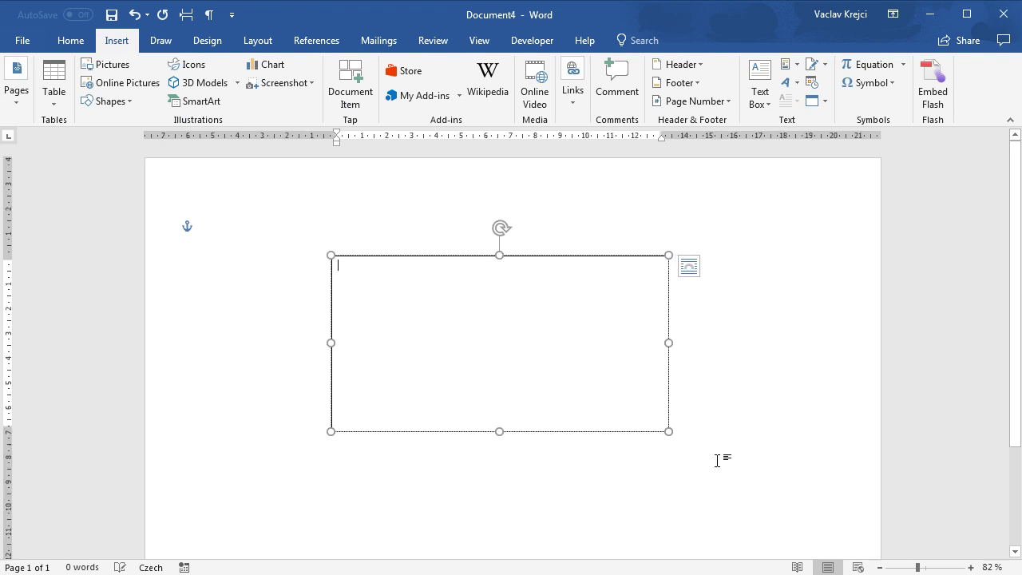
{"action": "type", "text": "FIRE"}
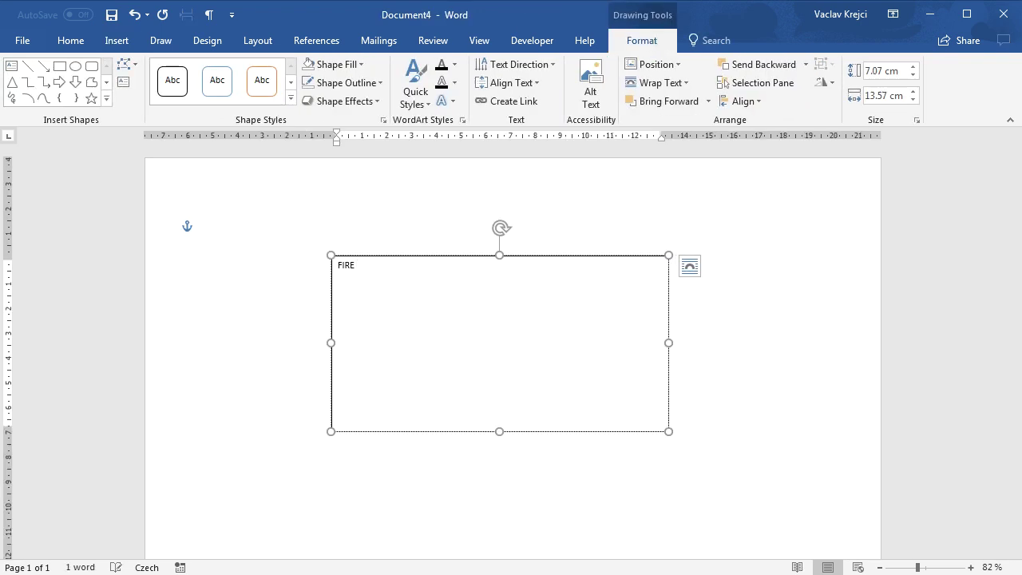
- Set FIRE! to High Tide Bold at 150 pt and shift the box down-left
{"action": "key", "text": "ctrl+a"}
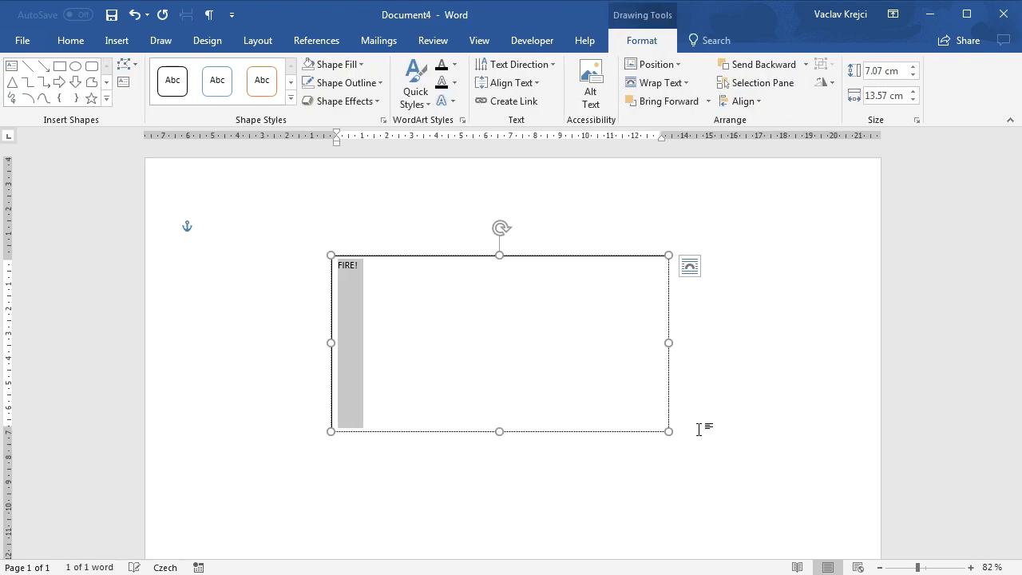
{"action": "left_click", "coordinate": [77, 42]}
{"action": "left_click", "coordinate": [160, 70]}
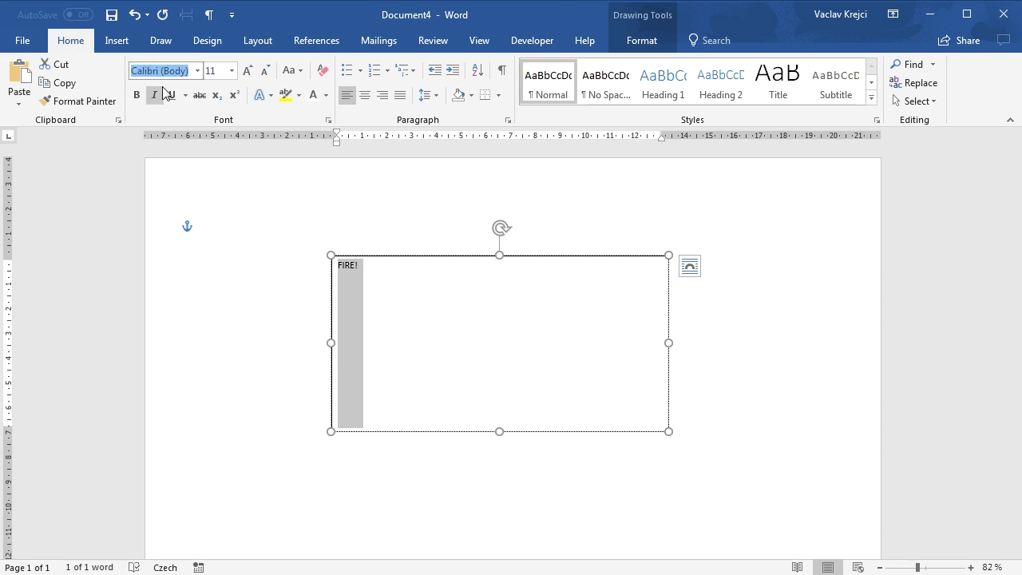
{"action": "type", "text": "H"}
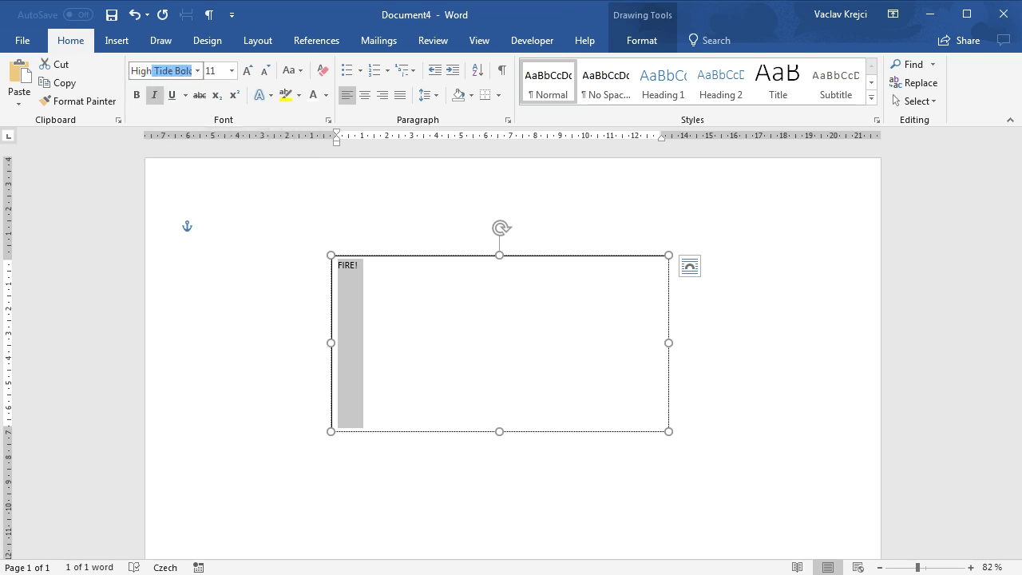
{"action": "type", "text": "igh"}
{"action": "key", "text": "Return"}
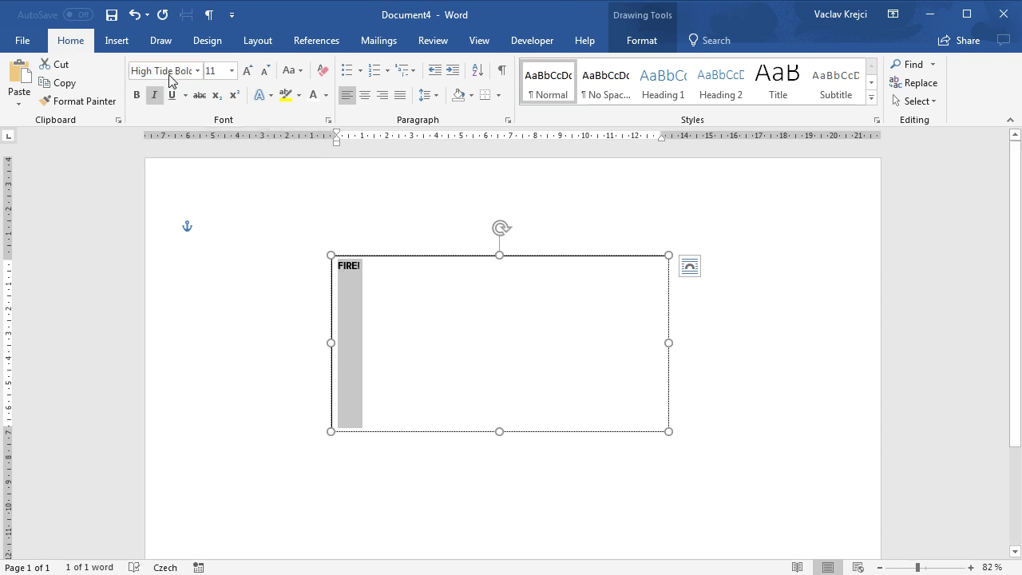
{"action": "left_click", "coordinate": [217, 70]}
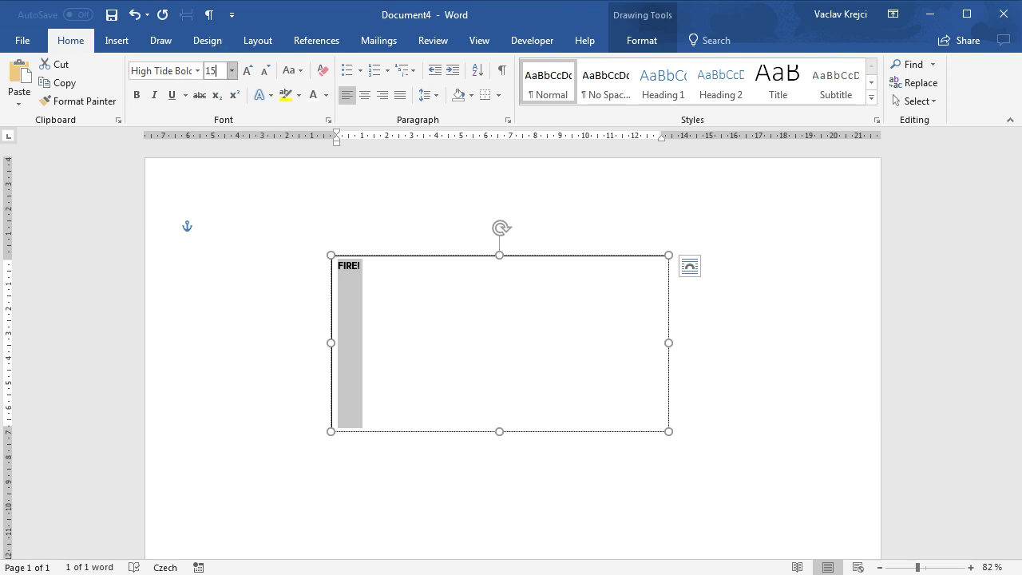
{"action": "key", "text": "Return"}
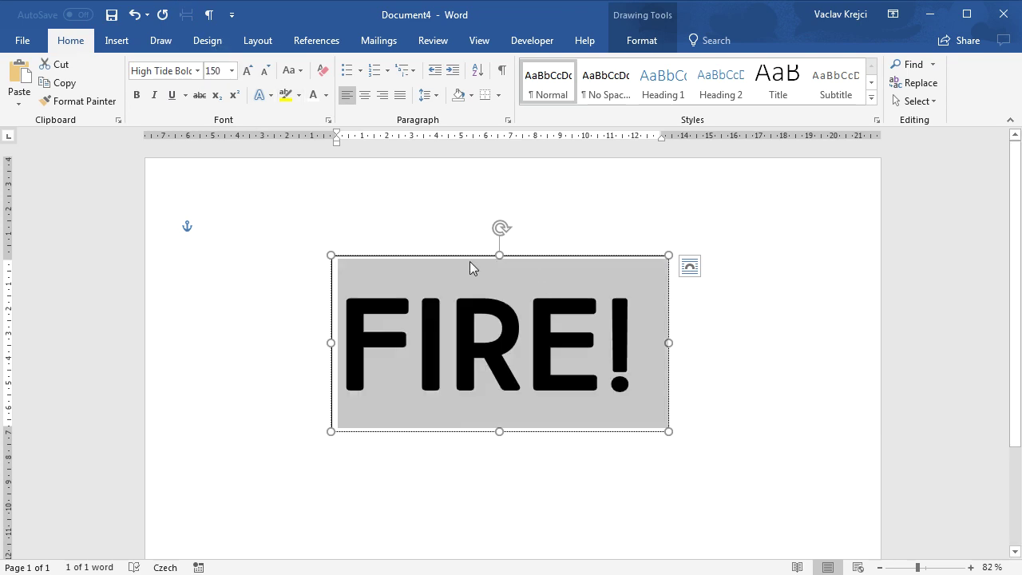
{"action": "left_click_drag", "start_coordinate": [468, 257], "coordinate": [449, 315]}
- Open Format Shape for the FIRE! box on its Text Options text effects settings
{"action": "left_click", "coordinate": [447, 313]}
{"action": "scroll", "coordinate": [448, 313], "scroll_direction": "down", "scroll_amount": 1}
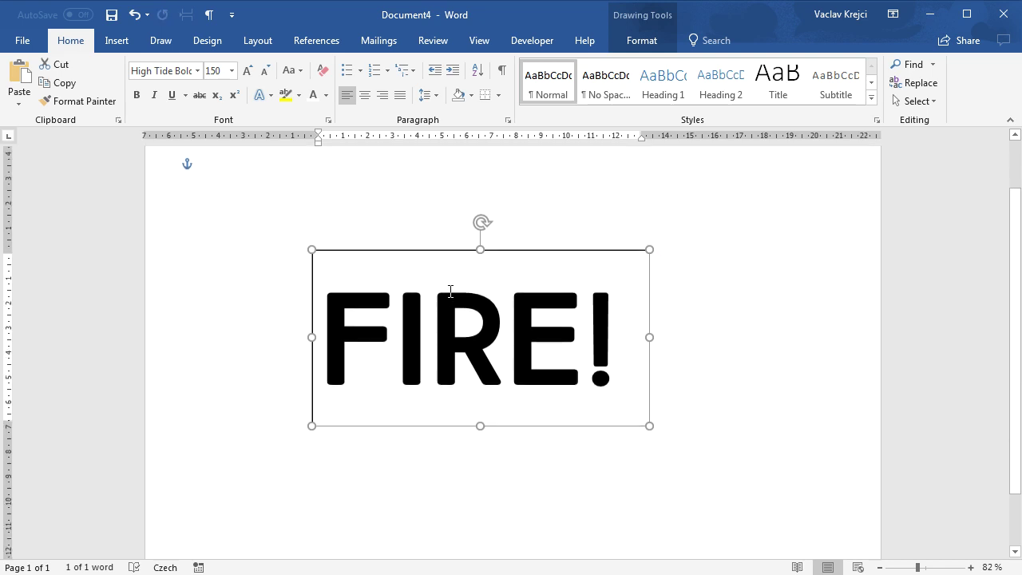
{"action": "right_click", "coordinate": [438, 253]}
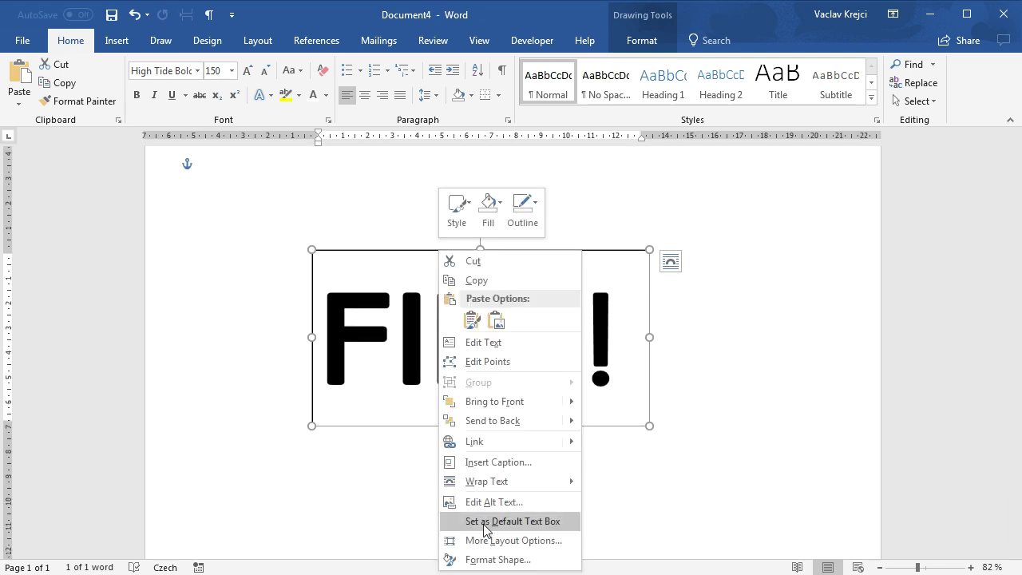
{"action": "left_click", "coordinate": [493, 560]}
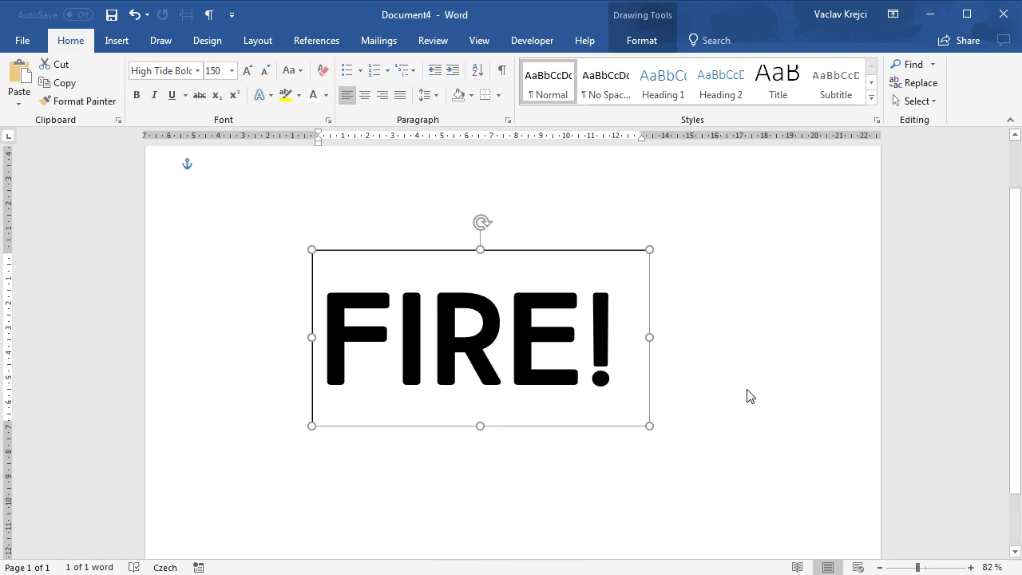
{"action": "left_click", "coordinate": [856, 175]}
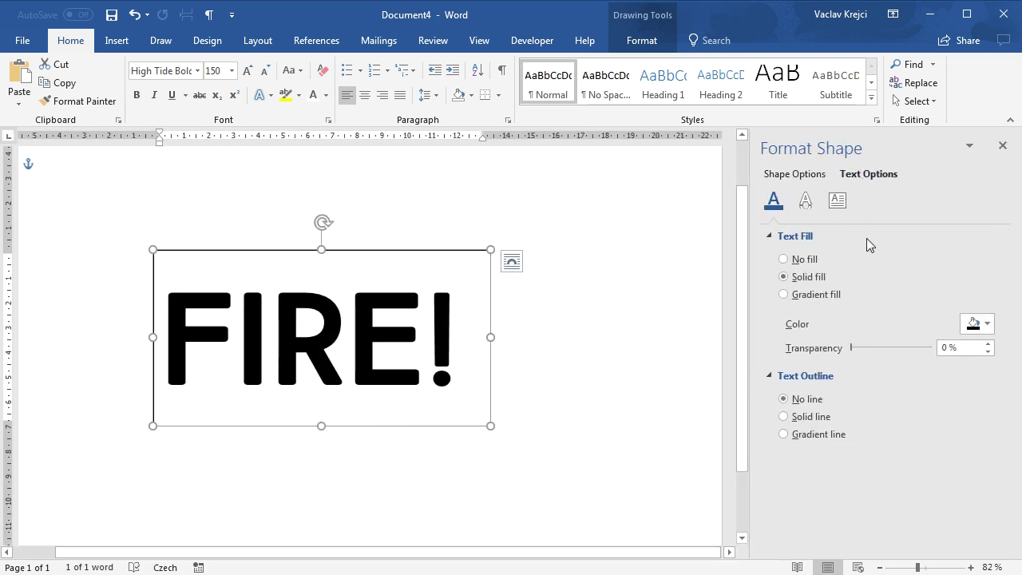
{"action": "left_click", "coordinate": [805, 201]}
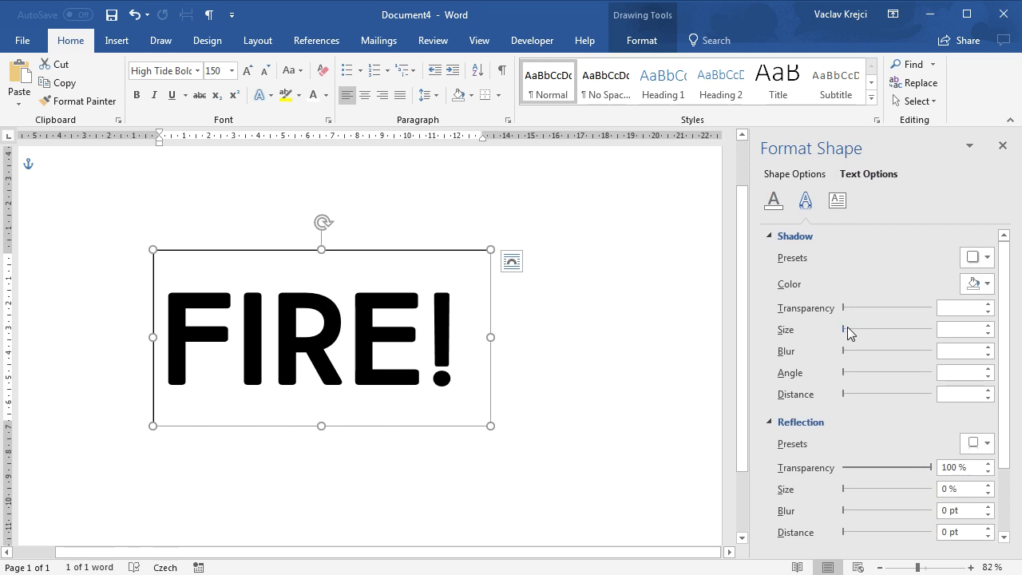
{"action": "left_click", "coordinate": [800, 422]}
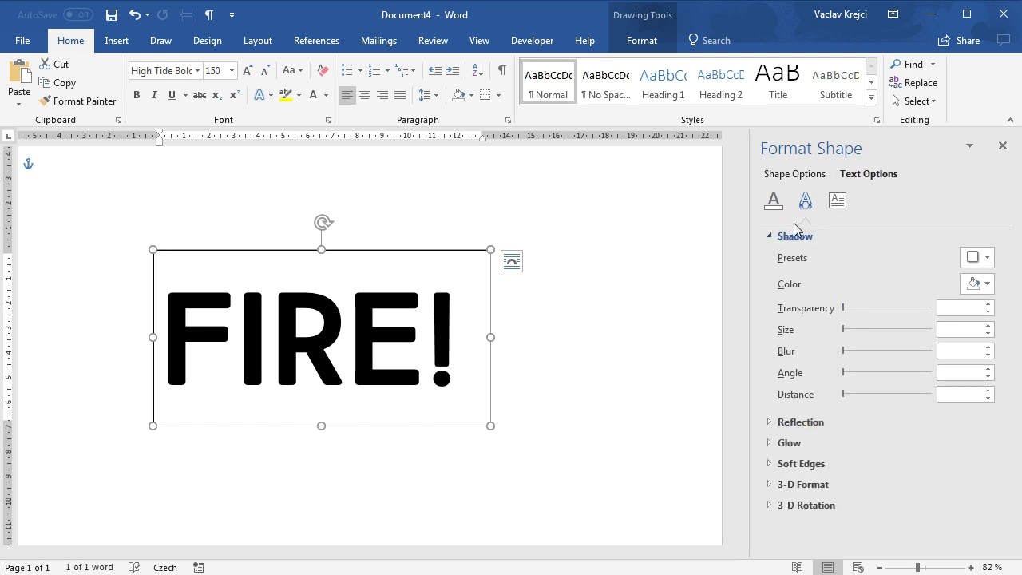
- Try a top-offset shadow preset and its distance, then set the text to No Shadow
{"action": "left_click", "coordinate": [972, 260]}
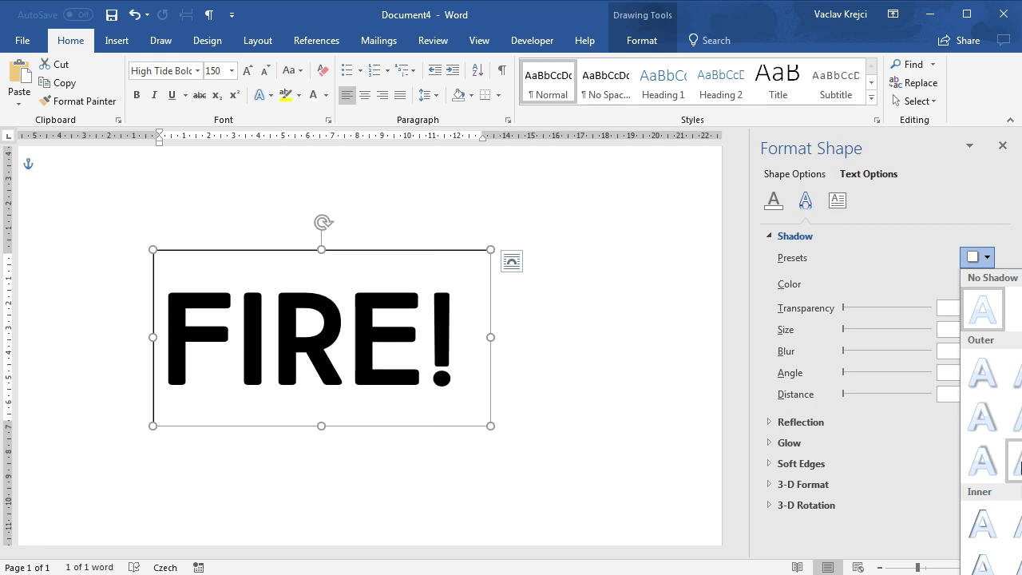
{"action": "left_click", "coordinate": [1016, 463]}
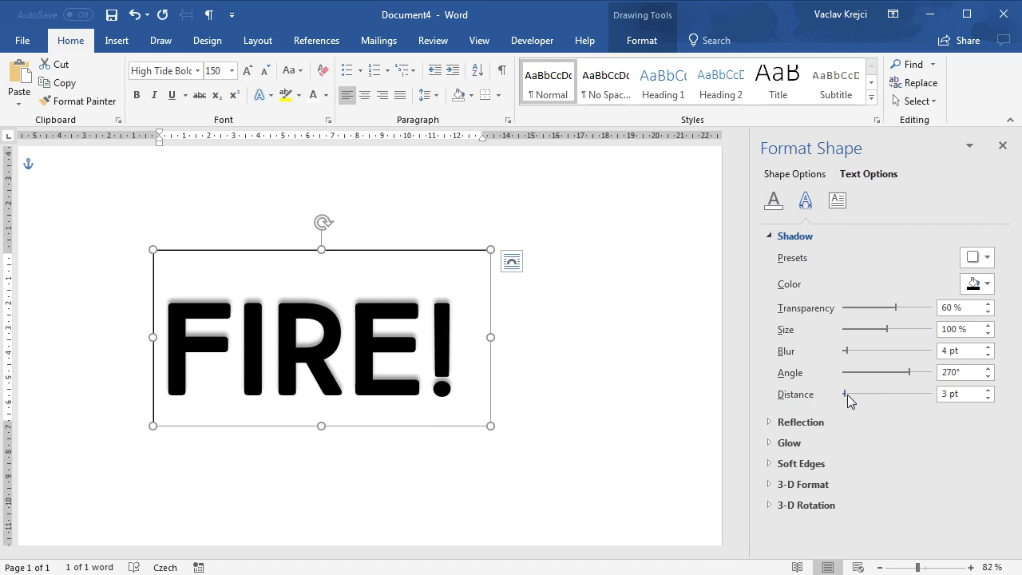
{"action": "mouse_move", "coordinate": [844, 393]}
{"action": "left_mouse_down"}
{"action": "mouse_move", "coordinate": [875, 395]}
{"action": "mouse_move", "coordinate": [844, 399]}
{"action": "mouse_move", "coordinate": [857, 402]}
{"action": "left_mouse_up"}
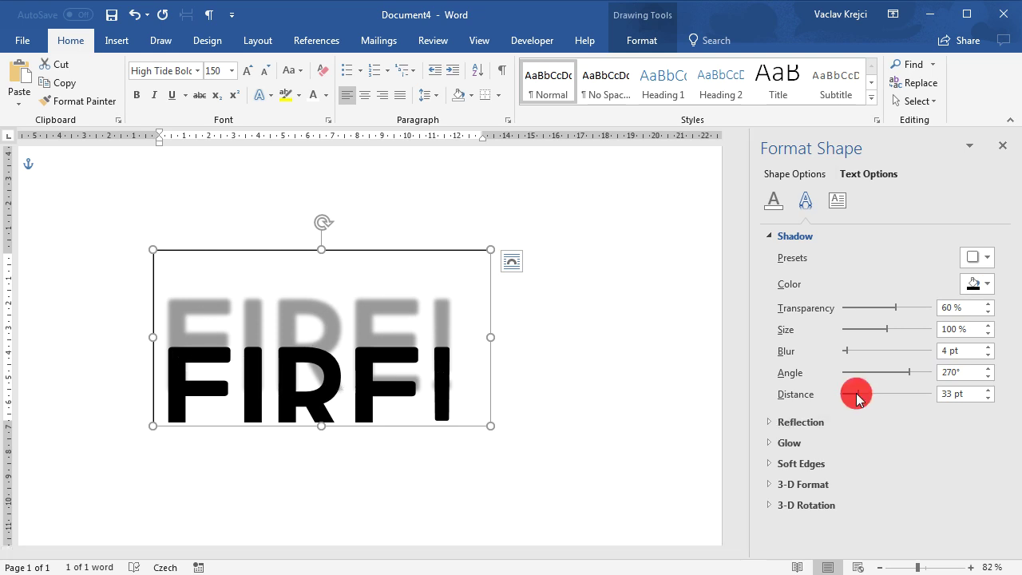
{"action": "left_click_drag", "start_coordinate": [857, 394], "coordinate": [843, 396]}
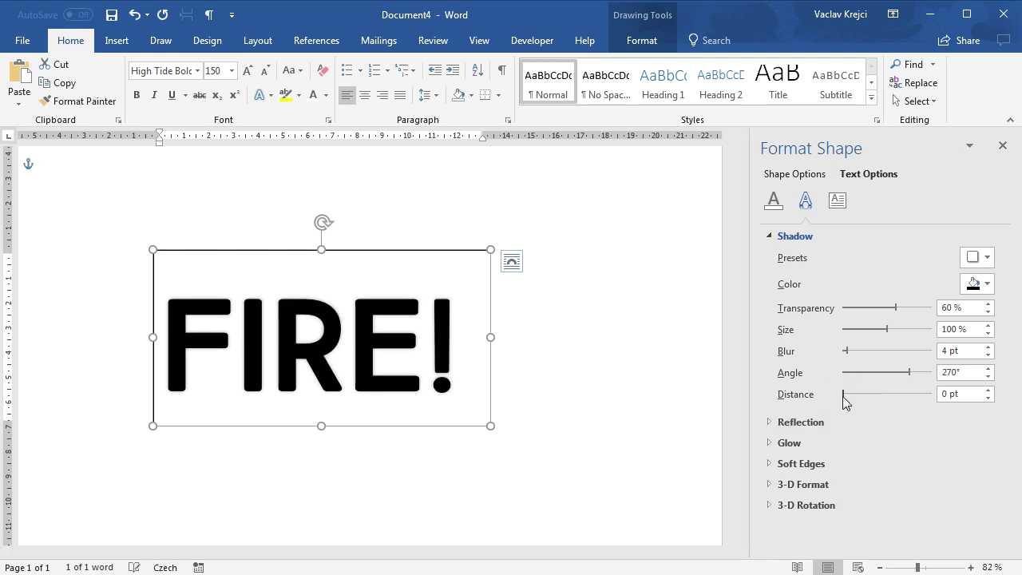
{"action": "left_click", "coordinate": [981, 258]}
{"action": "left_click", "coordinate": [979, 316]}
{"action": "scroll", "coordinate": [463, 336], "scroll_direction": "down", "scroll_amount": 3, "text": "ctrl"}
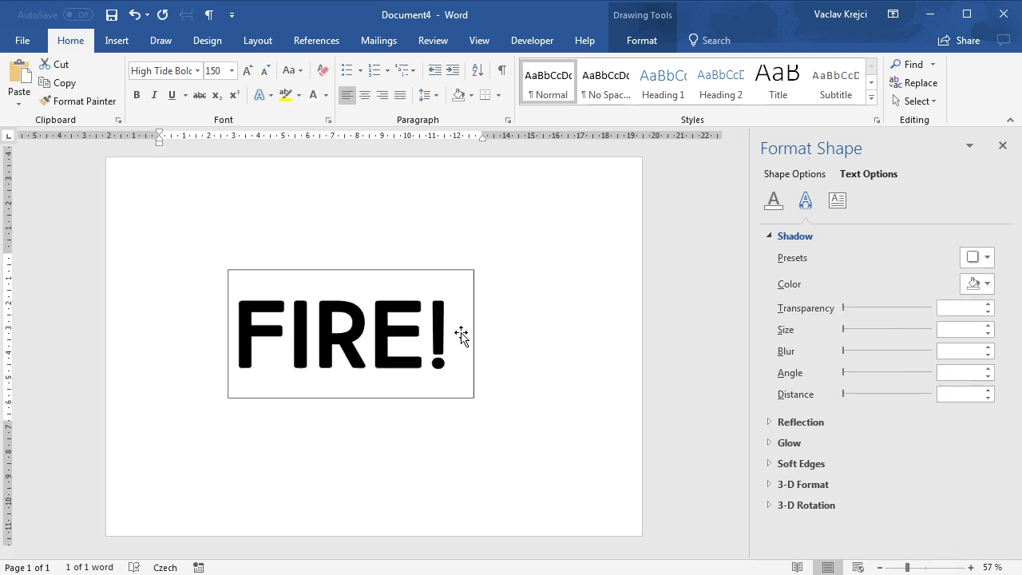
- Draw a small rectangle above FIRE! and group it with the FIRE! text box
{"action": "left_click", "coordinate": [117, 41]}
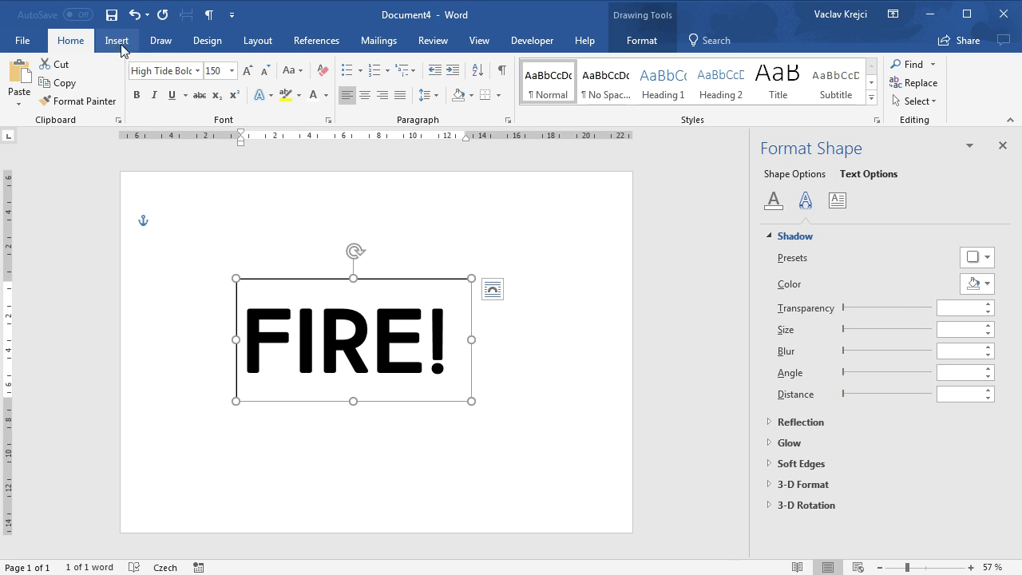
{"action": "left_click", "coordinate": [111, 102]}
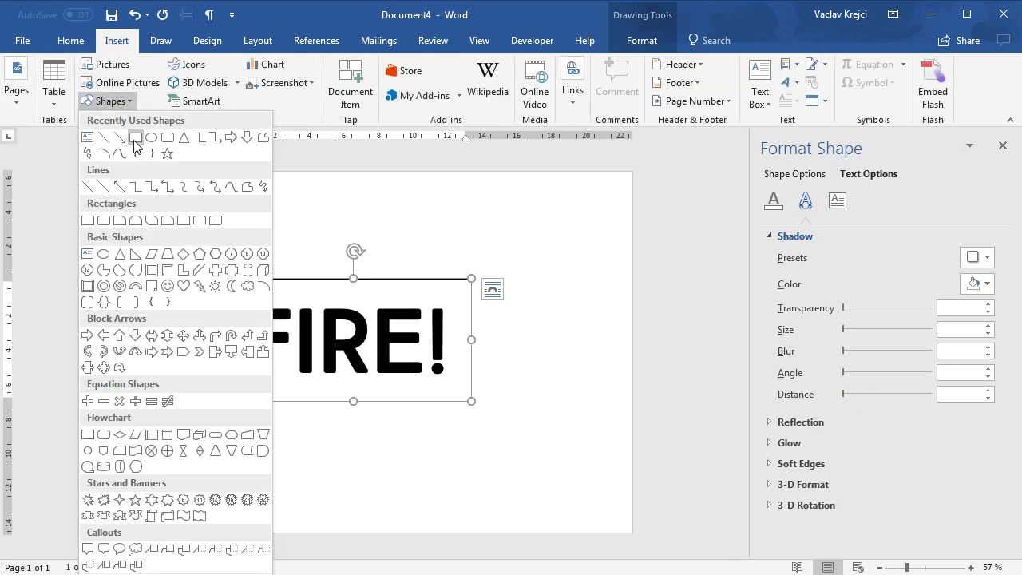
{"action": "left_click", "coordinate": [135, 137]}
{"action": "left_click_drag", "start_coordinate": [236, 187], "coordinate": [281, 216]}
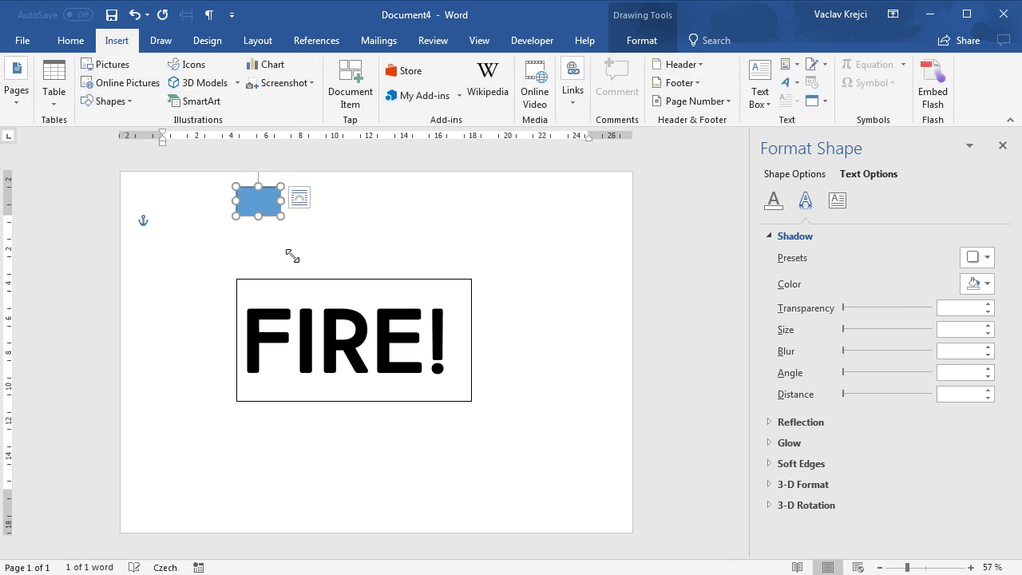
{"action": "left_click", "coordinate": [325, 281], "text": "shift"}
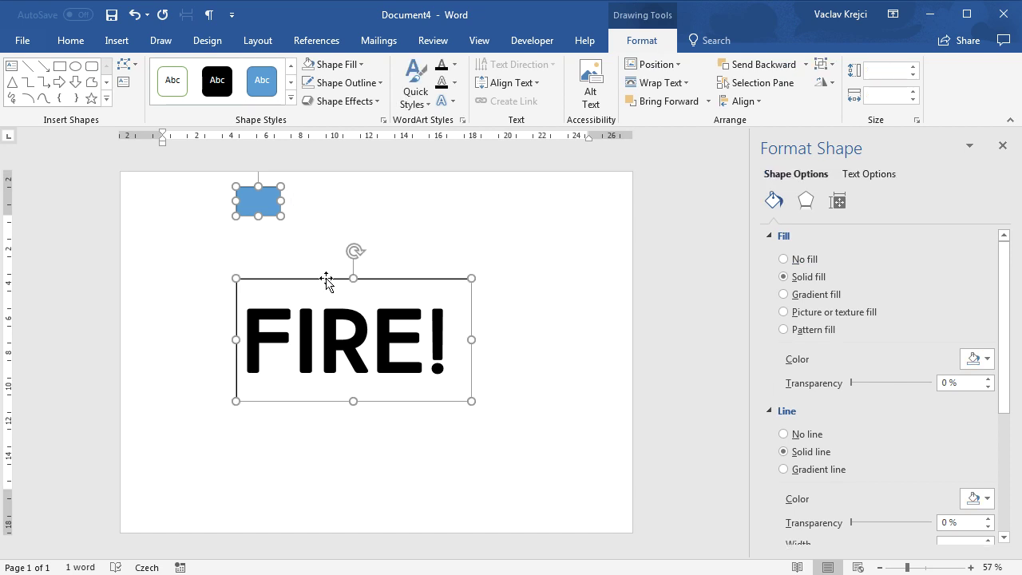
{"action": "left_click", "coordinate": [821, 65]}
{"action": "left_click", "coordinate": [844, 82]}
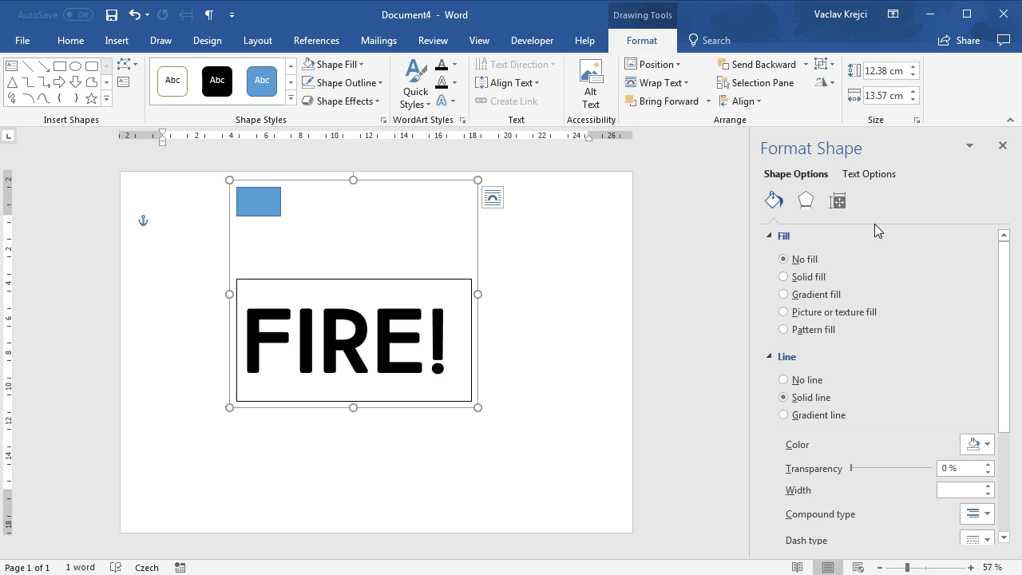
- Apply an outer shadow preset to the group
{"action": "left_click", "coordinate": [808, 201]}
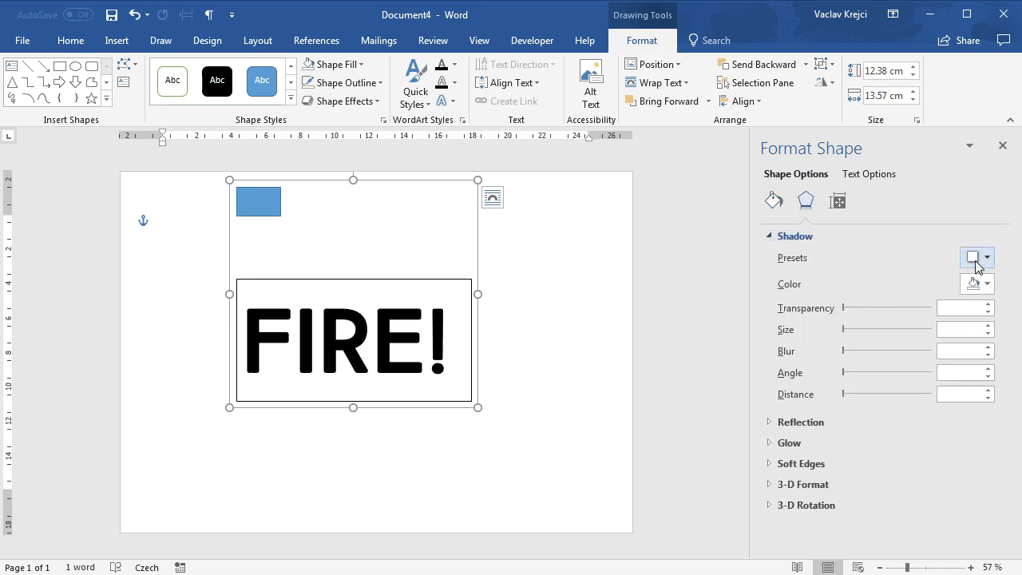
{"action": "left_click", "coordinate": [972, 258]}
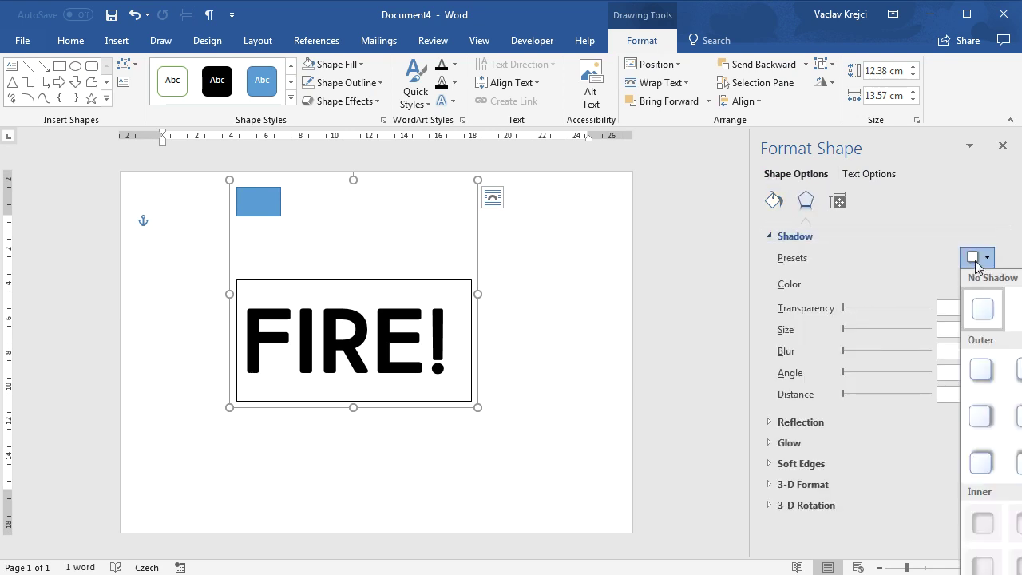
{"action": "left_click", "coordinate": [1017, 462]}
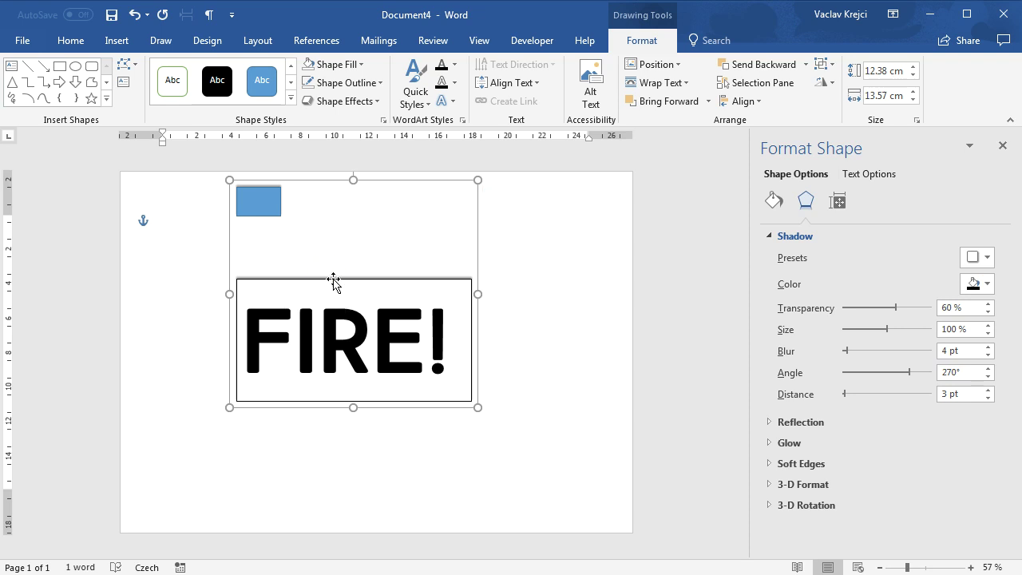
- Remove the FIRE! box outline and set the group's shadow distance to 1 pt
{"action": "left_click", "coordinate": [334, 283]}
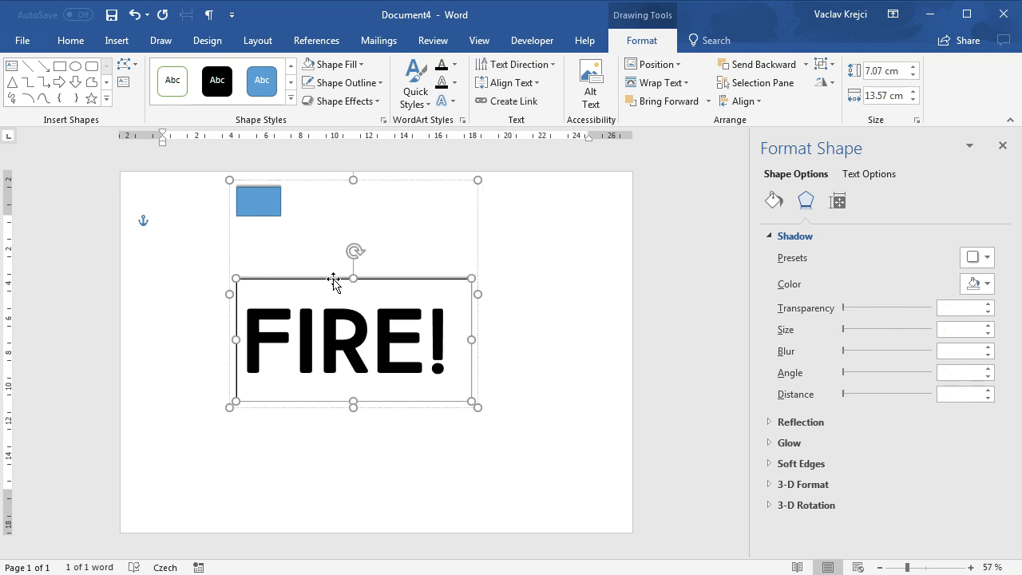
{"action": "left_click", "coordinate": [308, 84]}
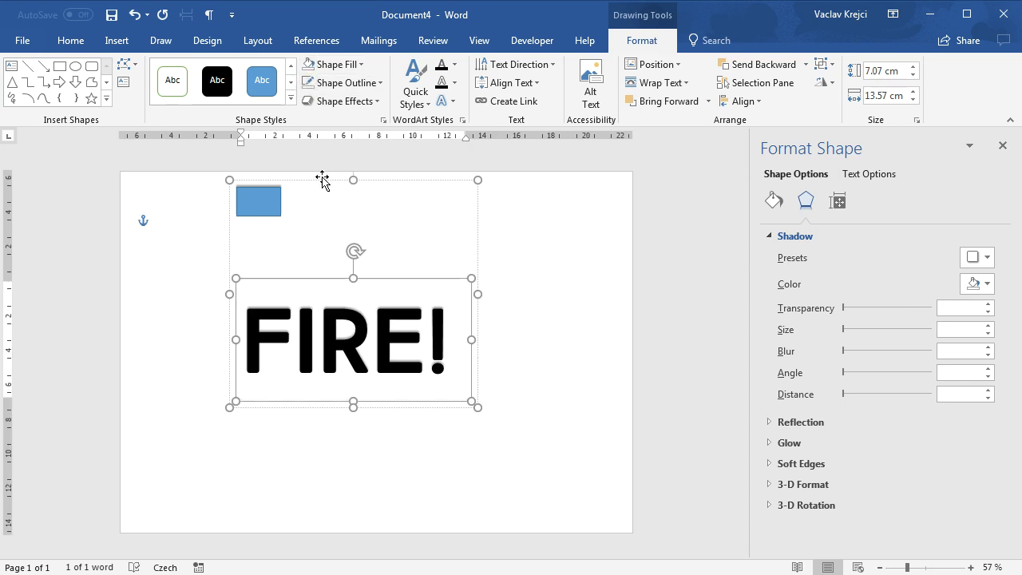
{"action": "left_click", "coordinate": [321, 181]}
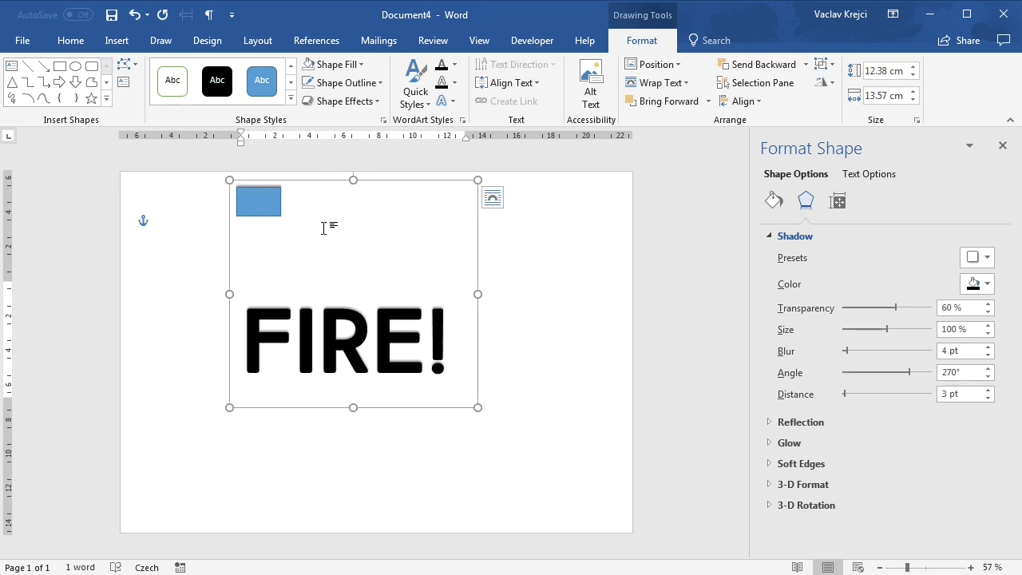
{"action": "mouse_move", "coordinate": [844, 394]}
{"action": "left_mouse_down"}
{"action": "mouse_move", "coordinate": [898, 393]}
{"action": "mouse_move", "coordinate": [851, 395]}
{"action": "mouse_move", "coordinate": [889, 395]}
{"action": "mouse_move", "coordinate": [844, 406]}
{"action": "left_mouse_up"}
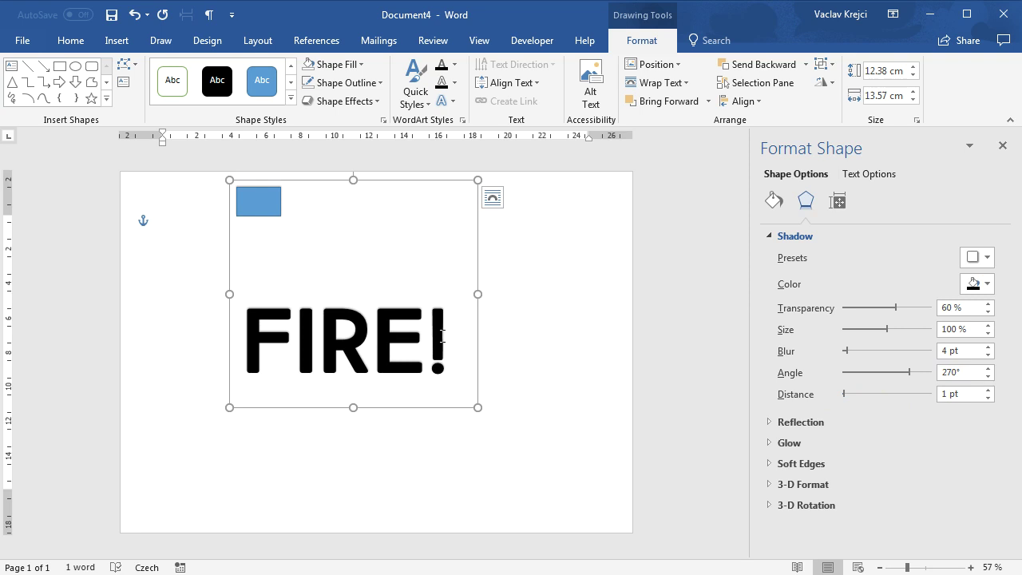
- Give the FIRE! letters No Fill so they appear white
{"action": "left_click", "coordinate": [380, 277]}
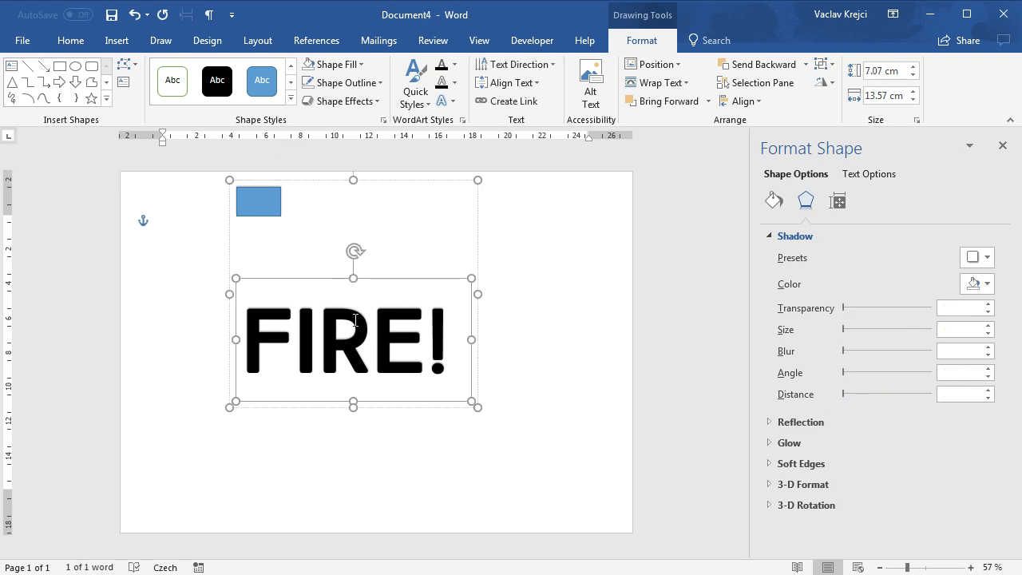
{"action": "left_click", "coordinate": [456, 72]}
{"action": "left_click", "coordinate": [467, 253]}
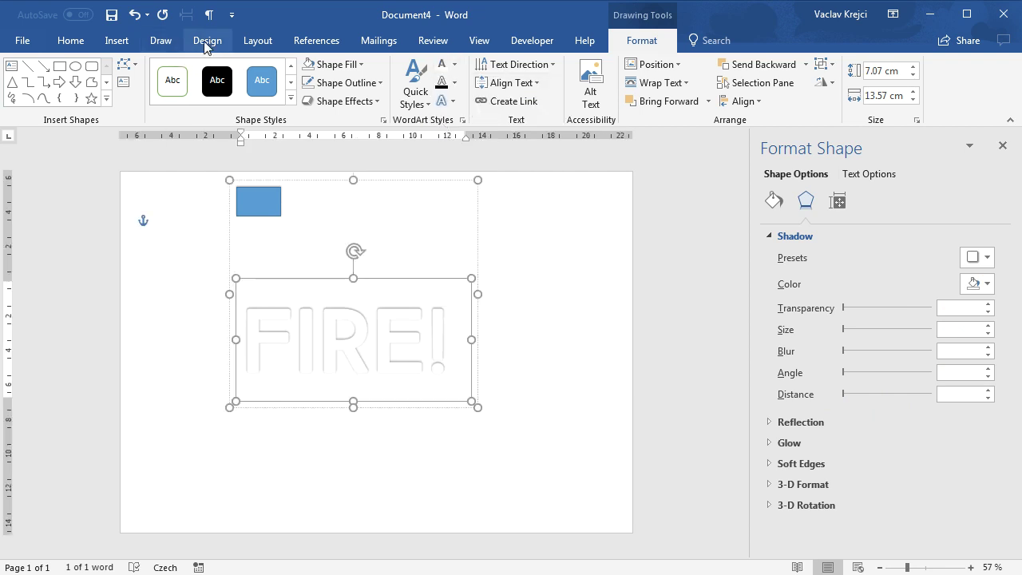
- Make the page colour black and shift the group slightly right and down
{"action": "left_click", "coordinate": [207, 42]}
{"action": "left_click", "coordinate": [938, 84]}
{"action": "left_click", "coordinate": [942, 140]}
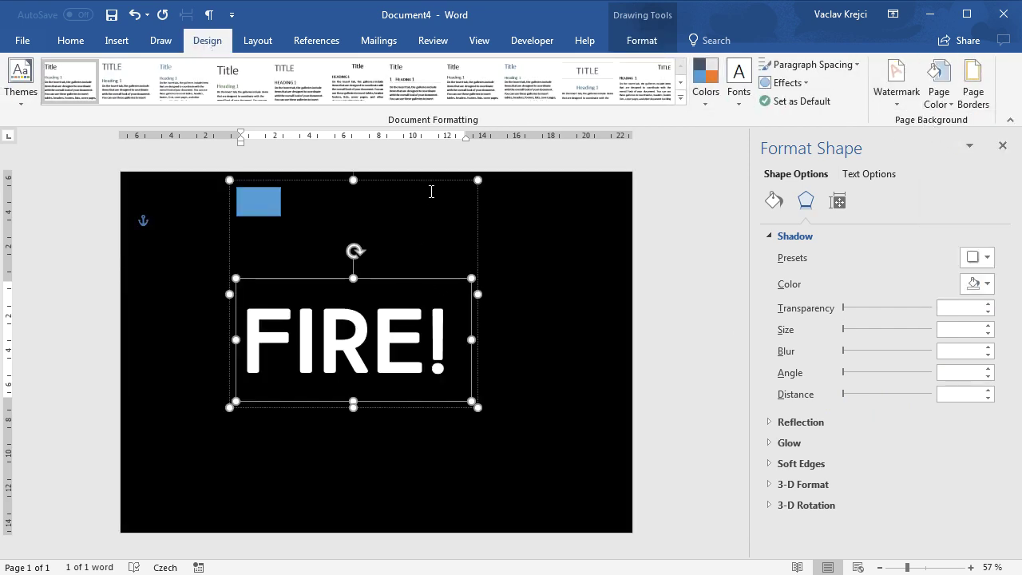
{"action": "left_click_drag", "start_coordinate": [428, 186], "coordinate": [450, 193]}
{"action": "left_click", "coordinate": [422, 308]}
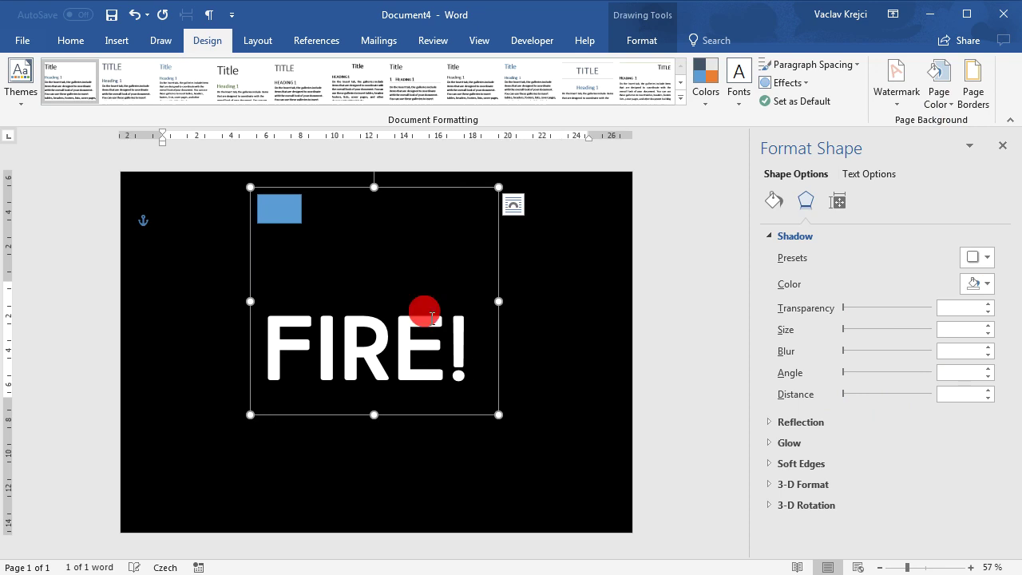
- Widen the FIRE! text box, centre the text, and move the group slightly left
{"action": "left_click_drag", "start_coordinate": [492, 346], "coordinate": [570, 348]}
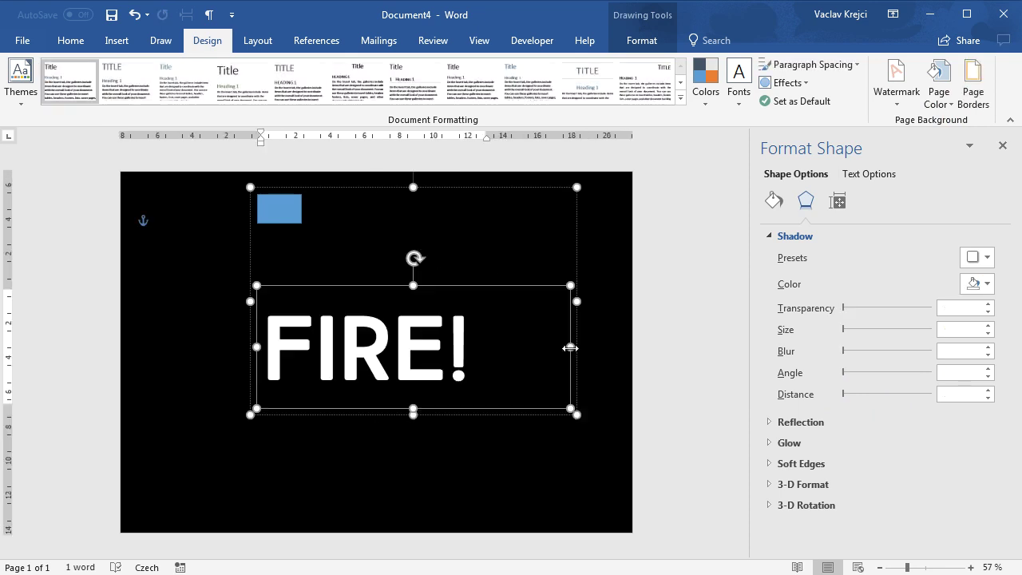
{"action": "left_click", "coordinate": [71, 40]}
{"action": "left_click", "coordinate": [364, 95]}
{"action": "left_click_drag", "start_coordinate": [446, 187], "coordinate": [411, 189]}
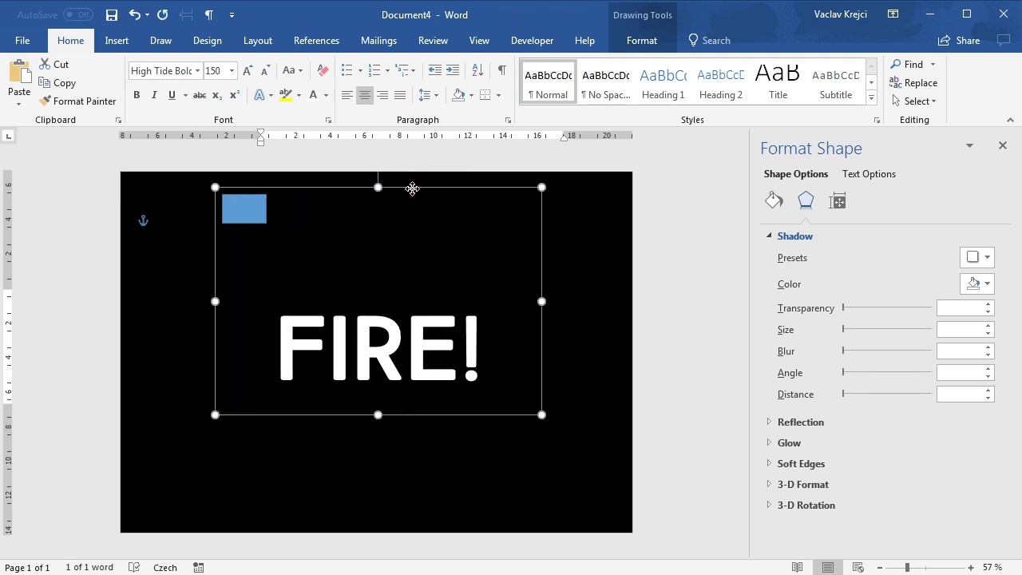
- Zoom to 98% and set the group's shadow colour to white
{"action": "left_click", "coordinate": [924, 567]}
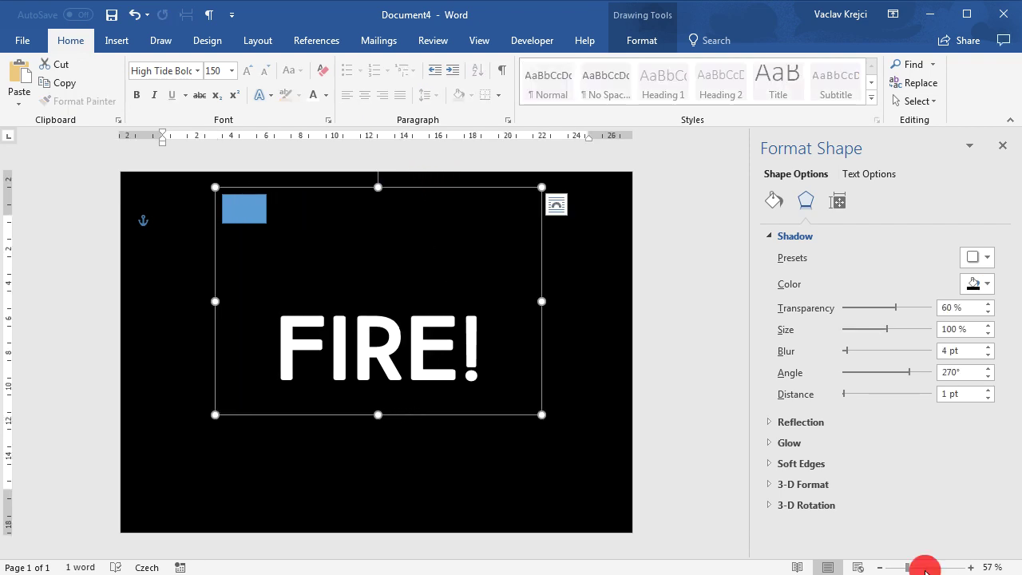
{"action": "scroll", "coordinate": [674, 391], "scroll_direction": "down", "scroll_amount": 1}
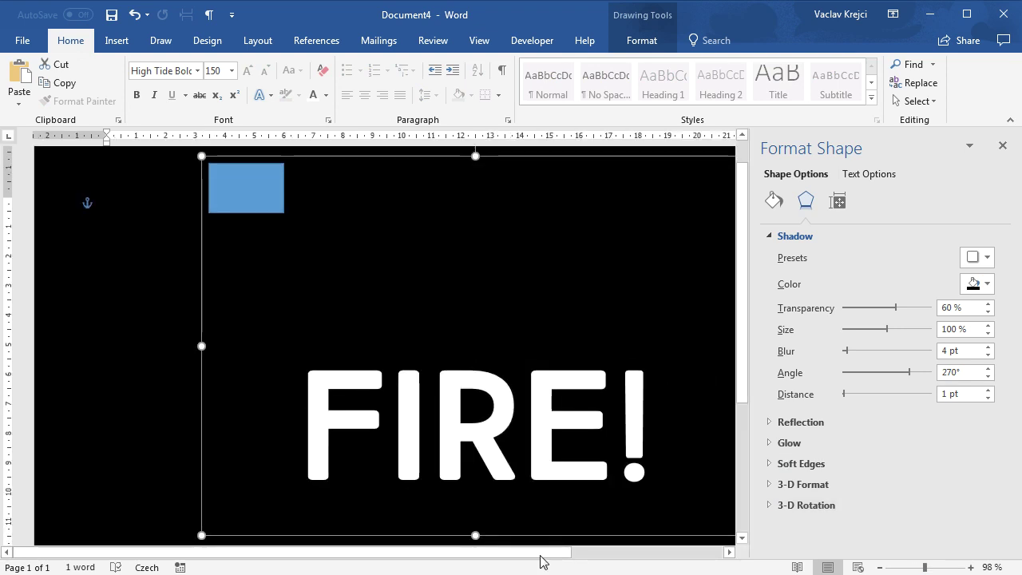
{"action": "left_click_drag", "start_coordinate": [559, 553], "coordinate": [617, 559]}
{"action": "left_click_drag", "start_coordinate": [742, 403], "coordinate": [746, 417]}
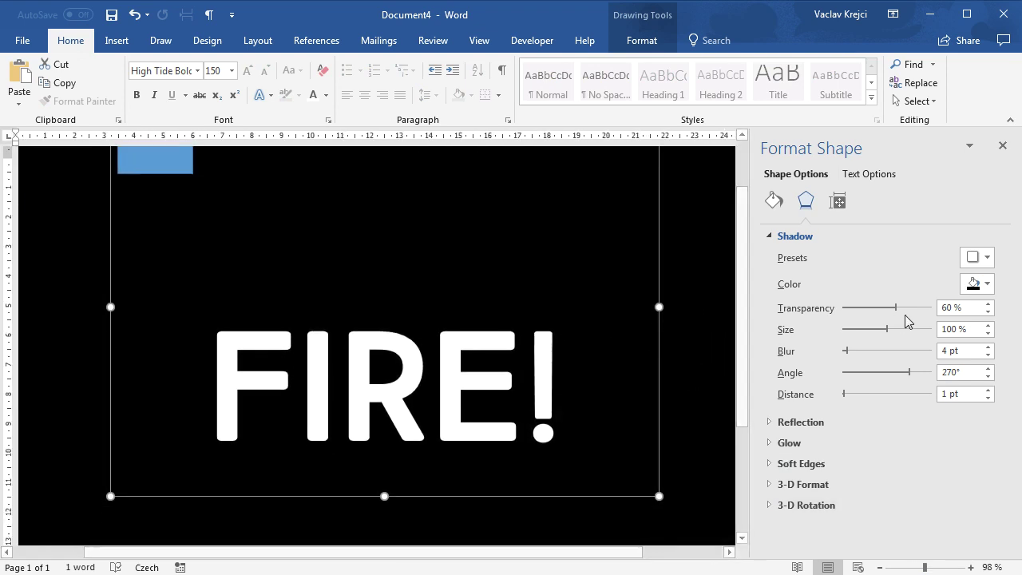
{"action": "left_click", "coordinate": [964, 288]}
{"action": "left_click", "coordinate": [967, 322]}
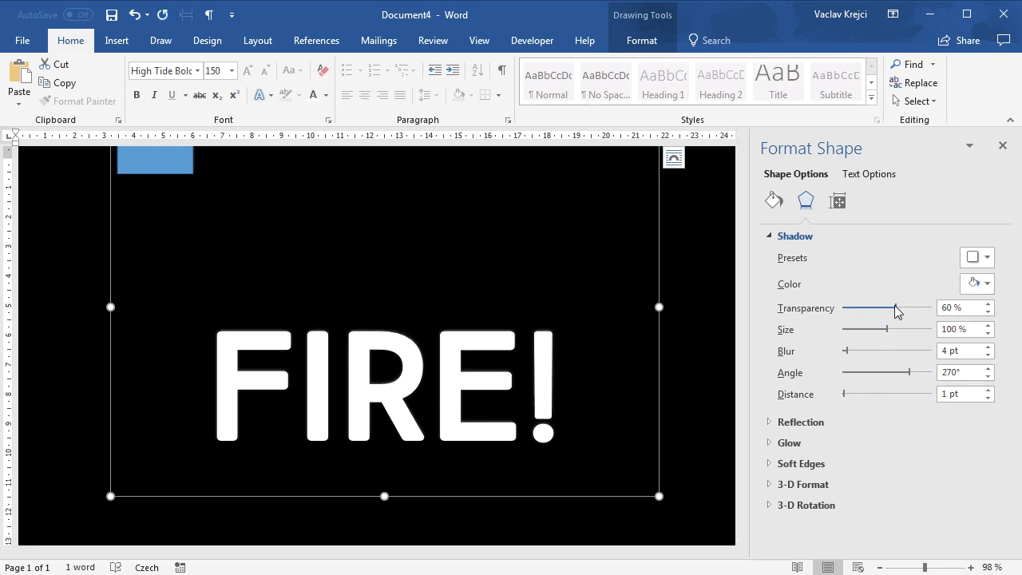
- Set shadow transparency to 0%, paste a slightly offset FIRE! copy, and send it to back
{"action": "left_click_drag", "start_coordinate": [895, 310], "coordinate": [817, 317]}
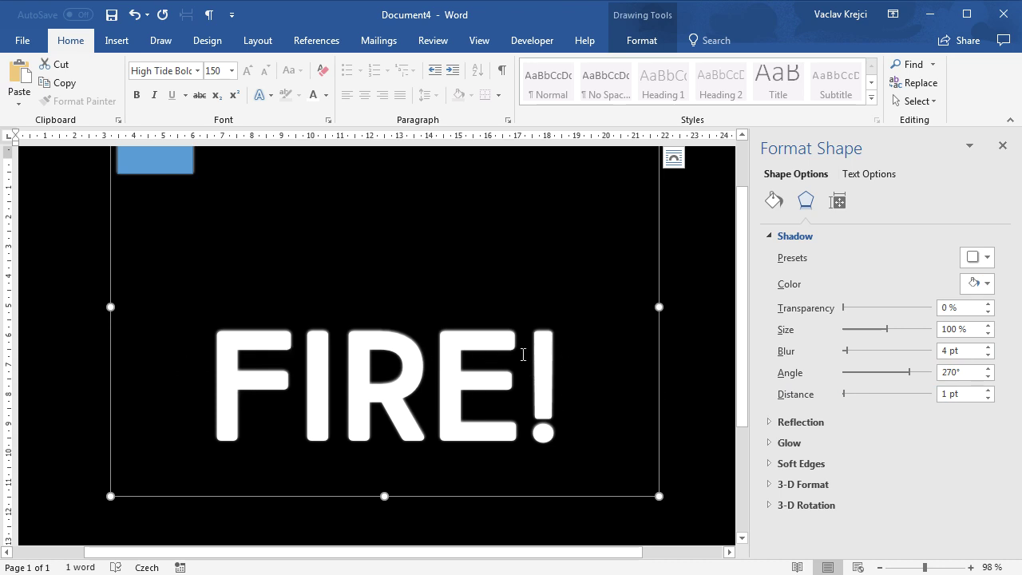
{"action": "scroll", "coordinate": [721, 413], "scroll_direction": "down", "scroll_amount": 2, "text": "ctrl"}
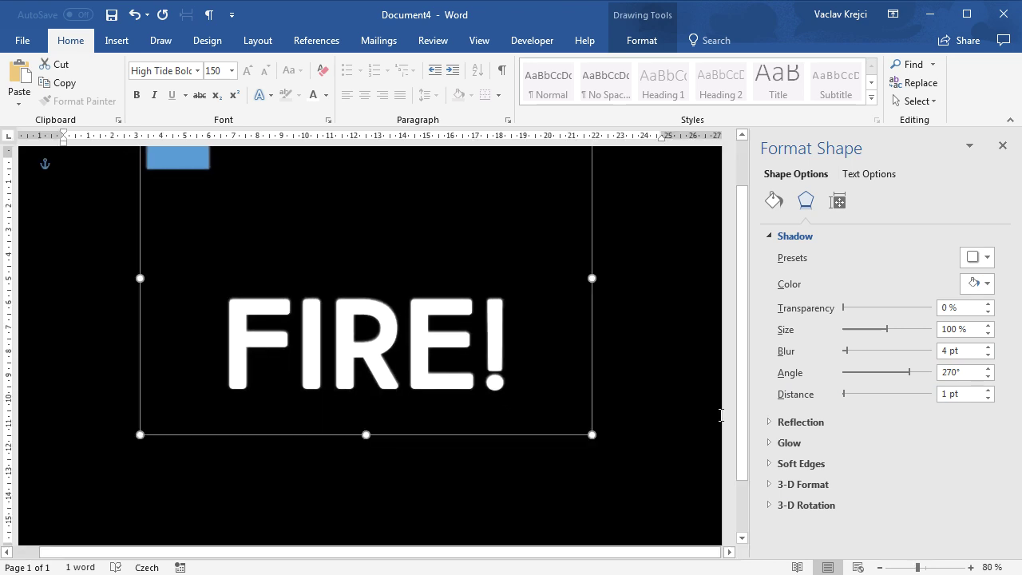
{"action": "key", "text": "ctrl+v"}
{"action": "left_click_drag", "start_coordinate": [598, 336], "coordinate": [592, 329]}
{"action": "right_click", "coordinate": [591, 329]}
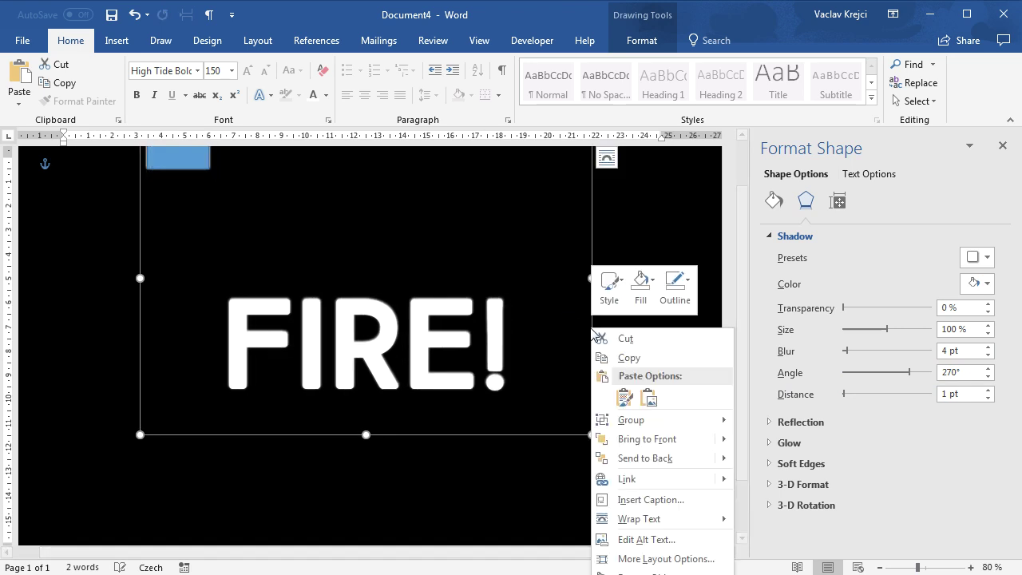
{"action": "left_click", "coordinate": [647, 458]}
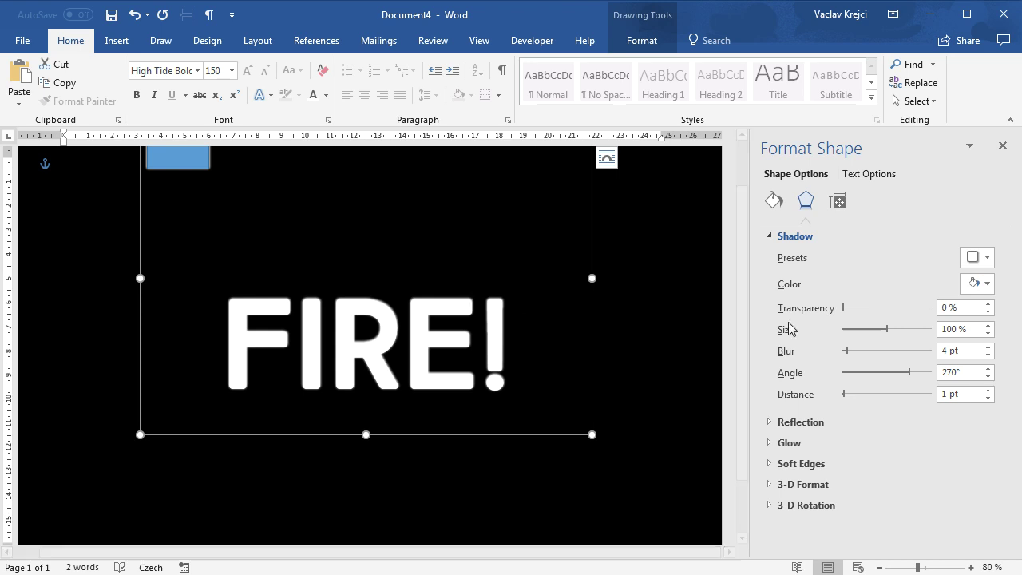
{"action": "left_click", "coordinate": [971, 285]}
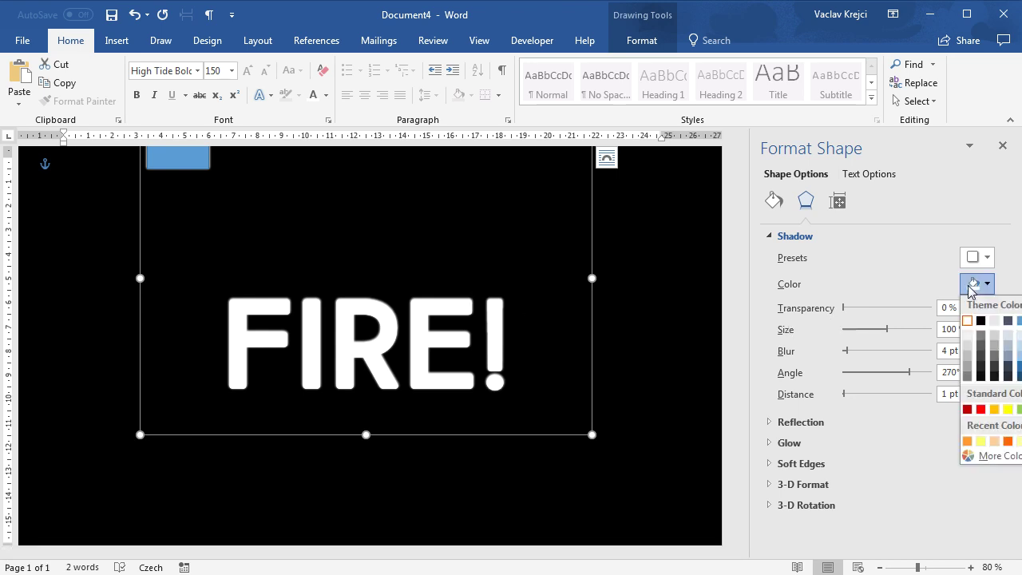
- Make the shadow yellow and zoom the page to 110%
{"action": "left_click", "coordinate": [1008, 409]}
{"action": "left_click", "coordinate": [958, 568]}
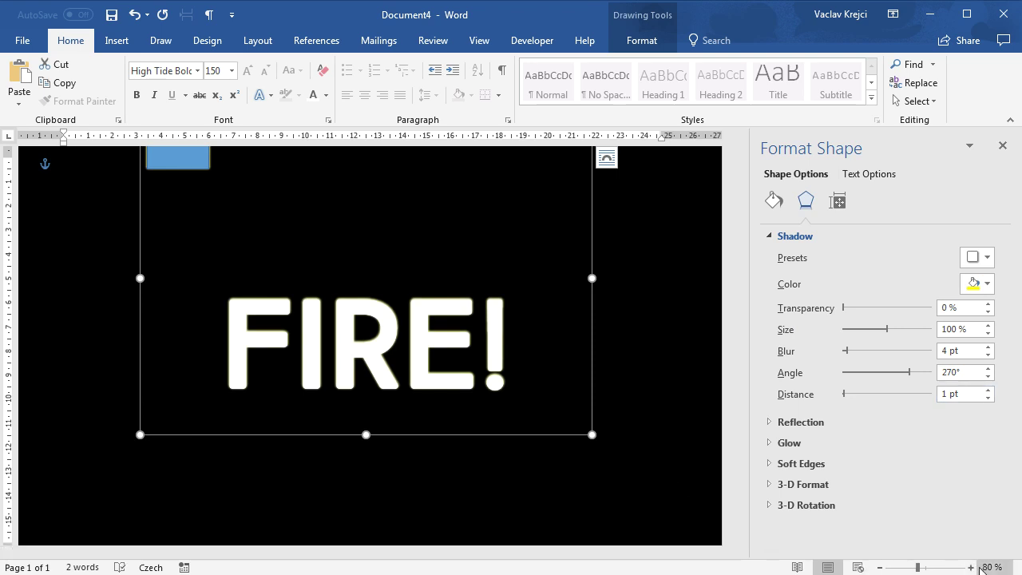
{"action": "left_click", "coordinate": [958, 567]}
{"action": "left_click", "coordinate": [958, 568]}
{"action": "left_click_drag", "start_coordinate": [447, 552], "coordinate": [483, 552]}
- Set the yellow shadow's blur to 5 pt and distance to 6 pt
{"action": "left_click", "coordinate": [961, 394]}
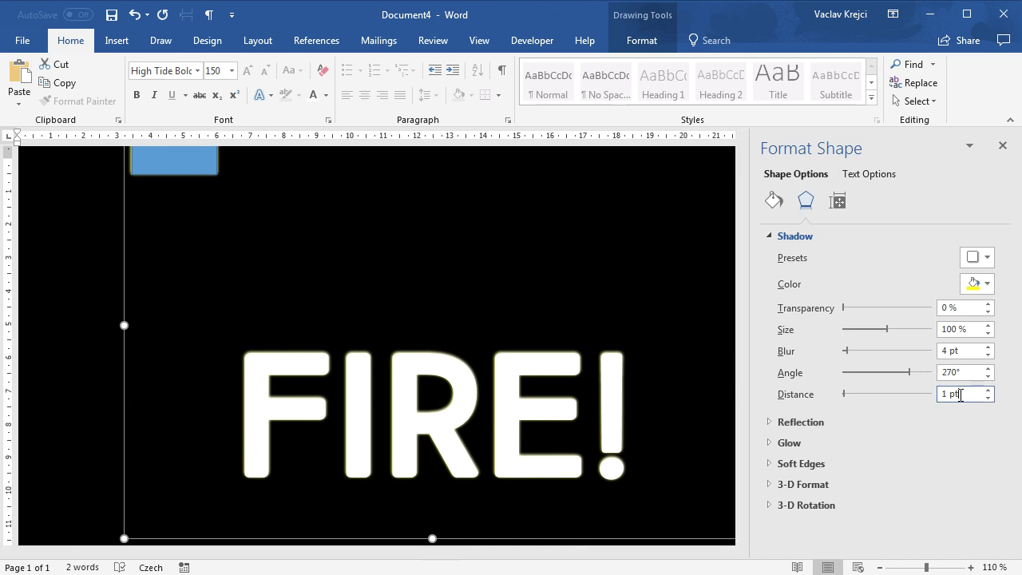
{"action": "key", "text": "Up"}
{"action": "key", "text": "Up"}
{"action": "key", "text": "Up"}
{"action": "key", "text": "Up"}
{"action": "key", "text": "Up"}
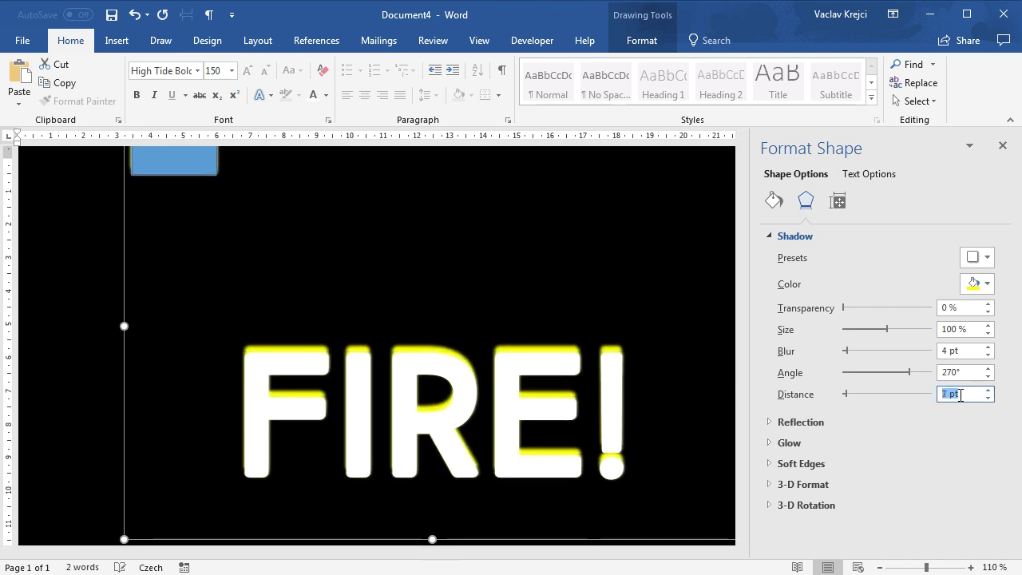
{"action": "left_click", "coordinate": [975, 350]}
{"action": "key", "text": "Up"}
{"action": "key", "text": "Up"}
{"action": "key", "text": "Up"}
{"action": "key", "text": "Up"}
{"action": "key", "text": "Up"}
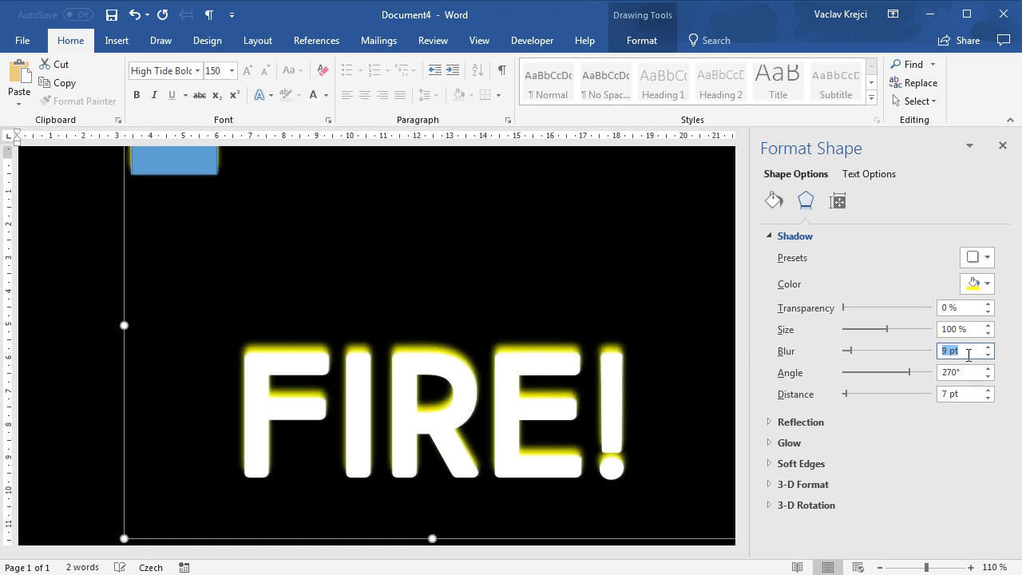
{"action": "key", "text": "Down"}
{"action": "left_click", "coordinate": [968, 393]}
{"action": "key", "text": "Down"}
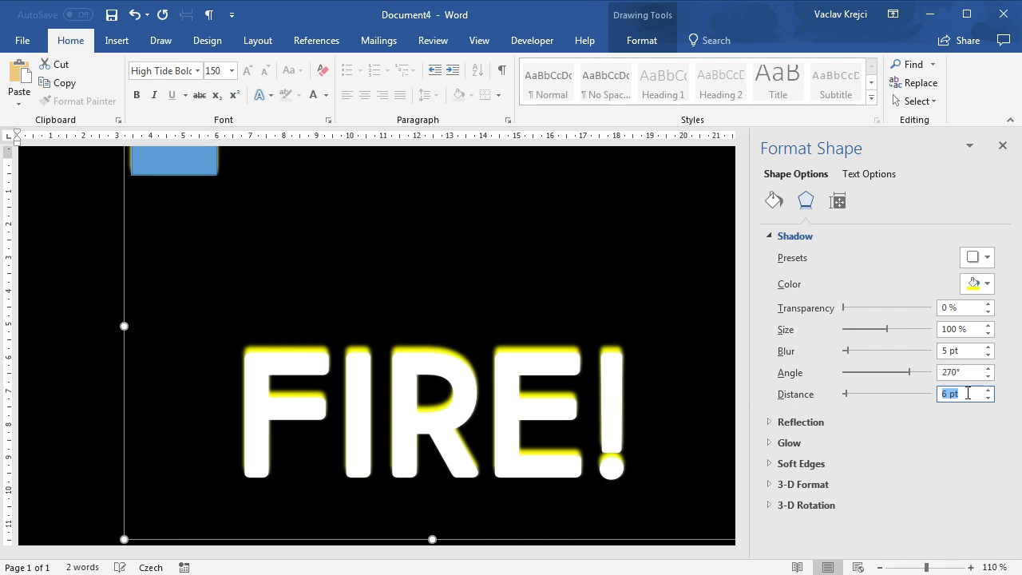
{"action": "key", "text": "Up"}
{"action": "left_click", "coordinate": [914, 567]}
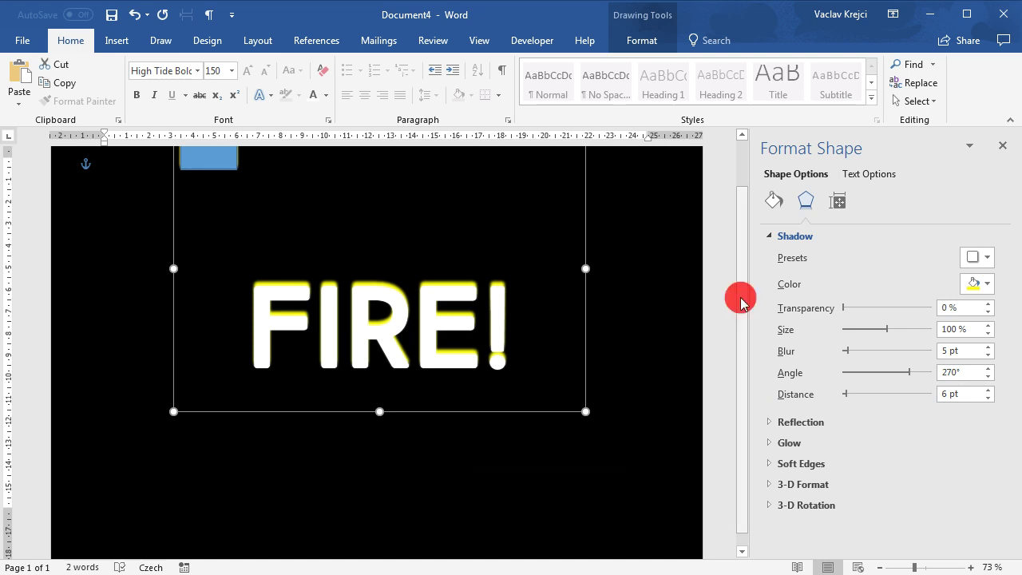
- Duplicate the FIRE! box slightly offset and send the duplicate behind the others
{"action": "left_click_drag", "start_coordinate": [741, 302], "coordinate": [662, 239]}
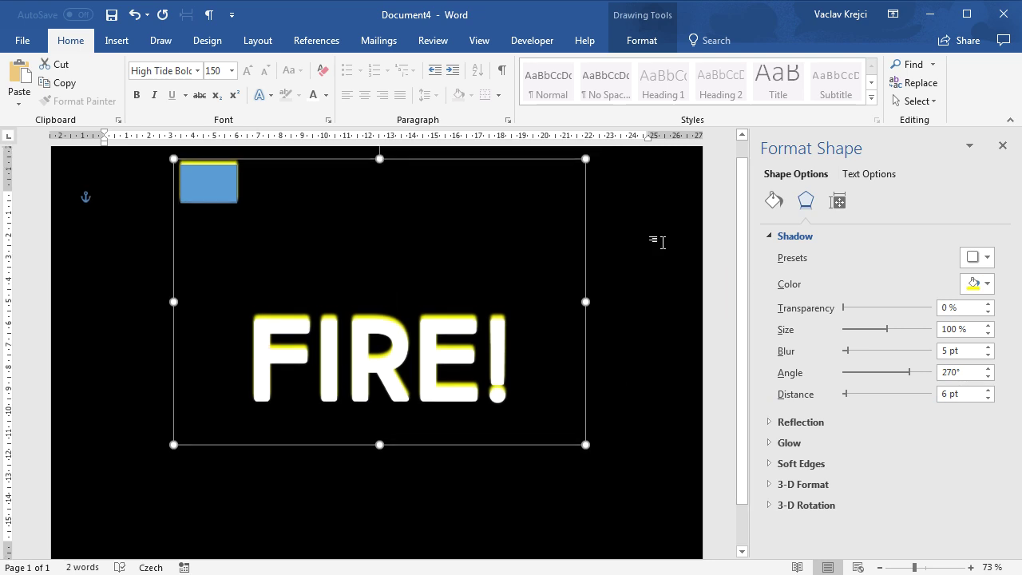
{"action": "left_click_drag", "start_coordinate": [587, 216], "coordinate": [593, 216]}
{"action": "left_click", "coordinate": [588, 206]}
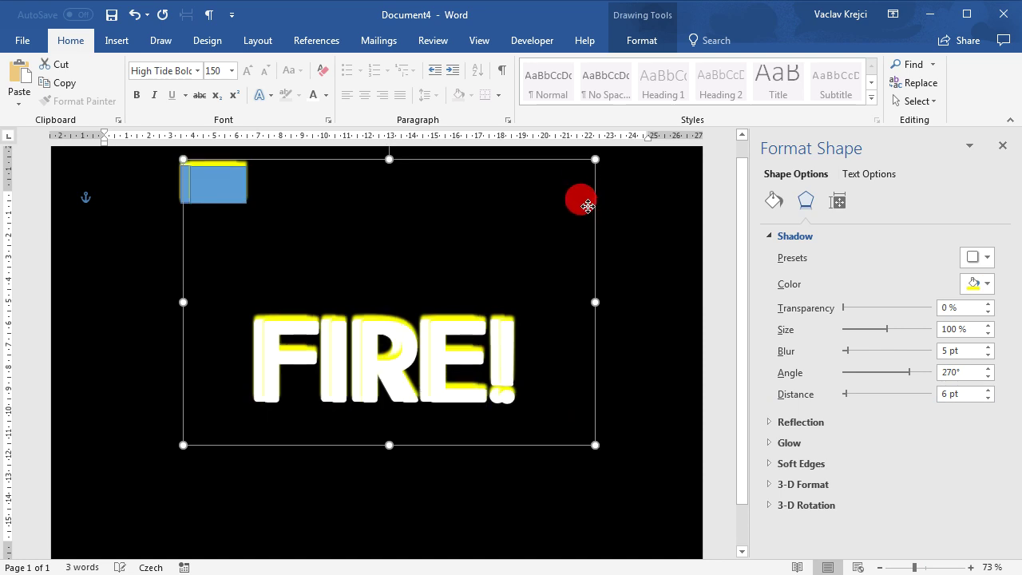
{"action": "right_click", "coordinate": [588, 206]}
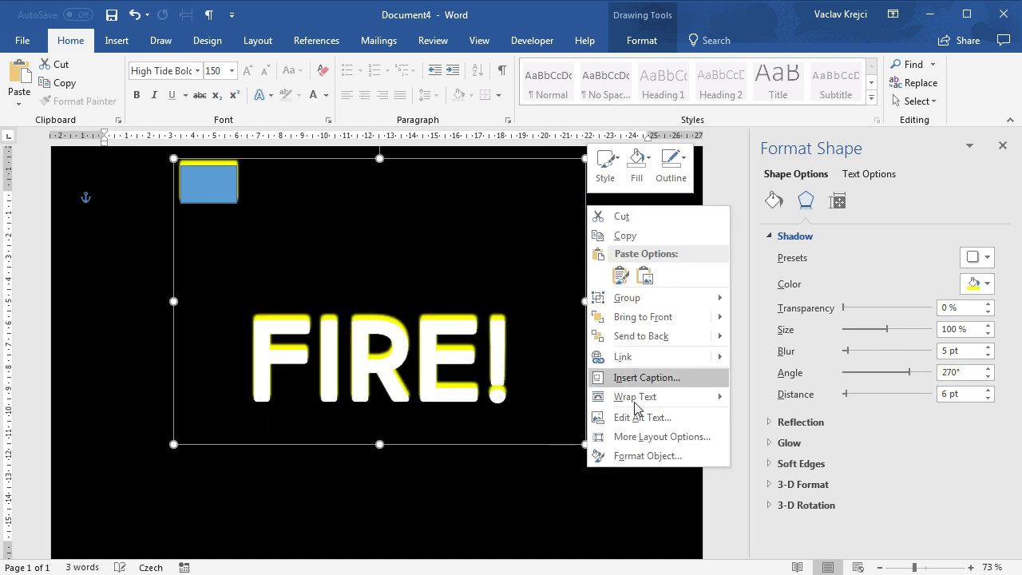
{"action": "left_click", "coordinate": [633, 337]}
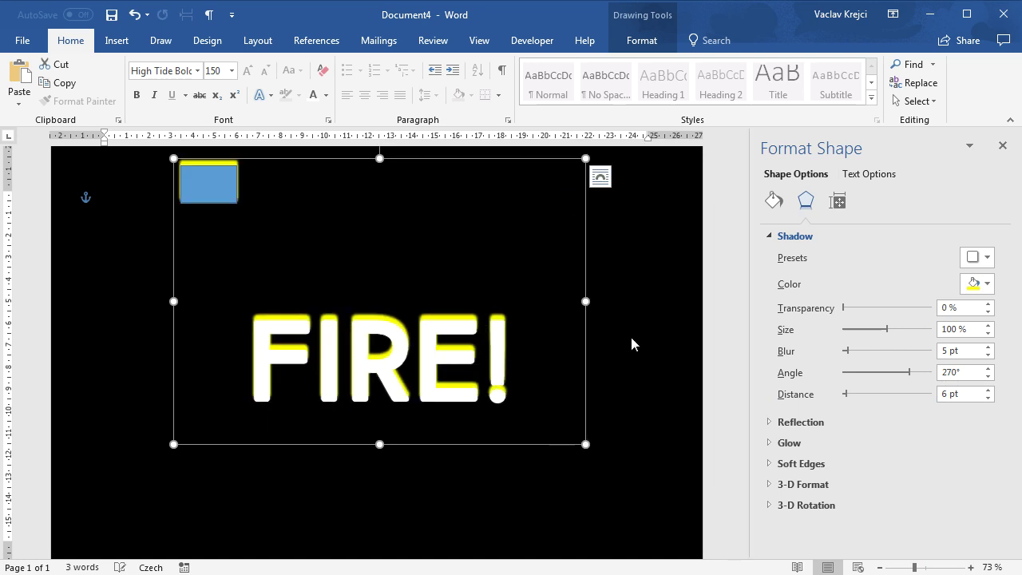
{"action": "left_click", "coordinate": [973, 284]}
{"action": "left_click", "coordinate": [988, 407]}
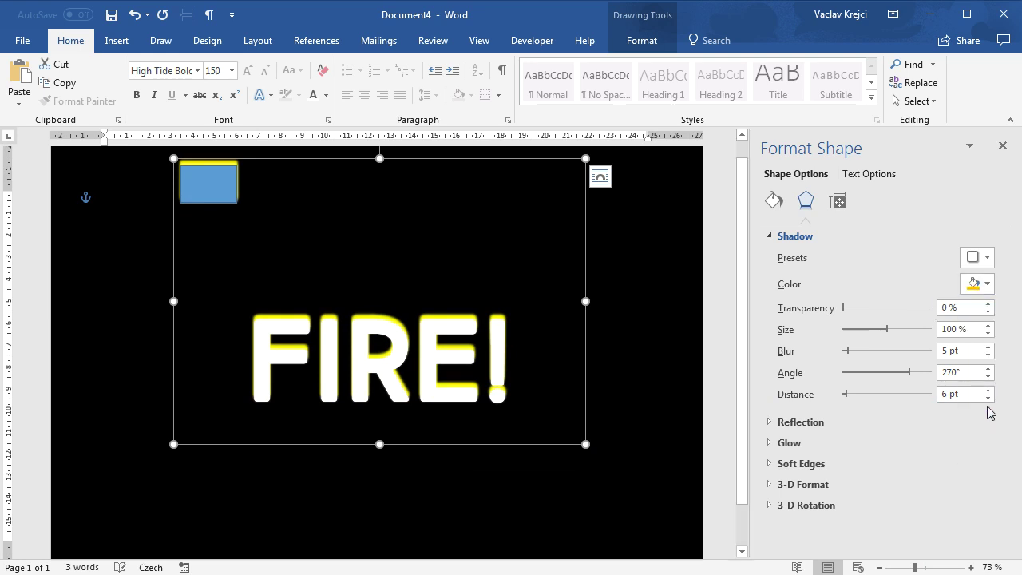
- Paste another FIRE! copy and align it over the original
{"action": "scroll", "coordinate": [966, 393], "scroll_direction": "up", "scroll_amount": 7}
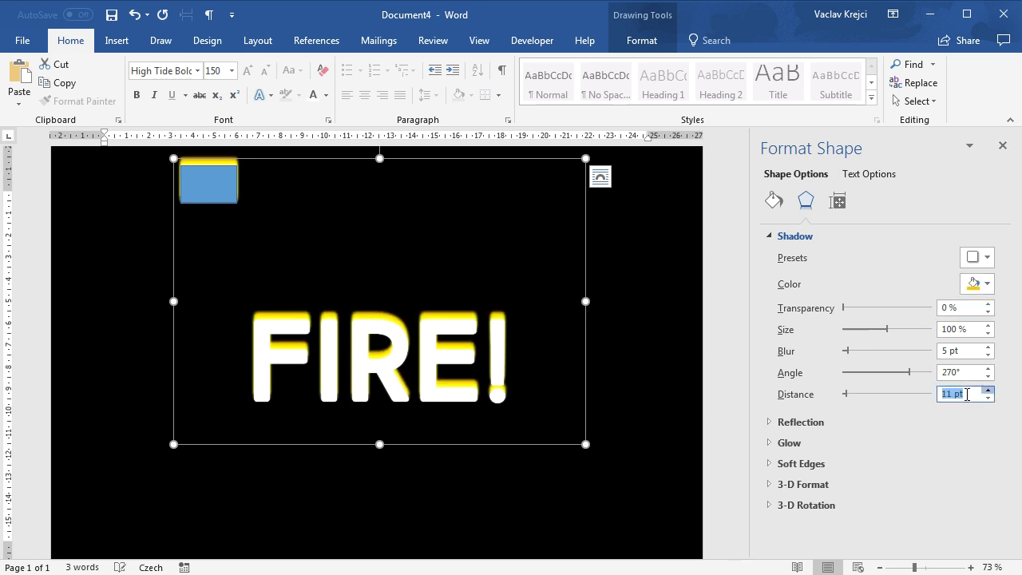
{"action": "scroll", "coordinate": [964, 351], "scroll_direction": "up", "scroll_amount": 4}
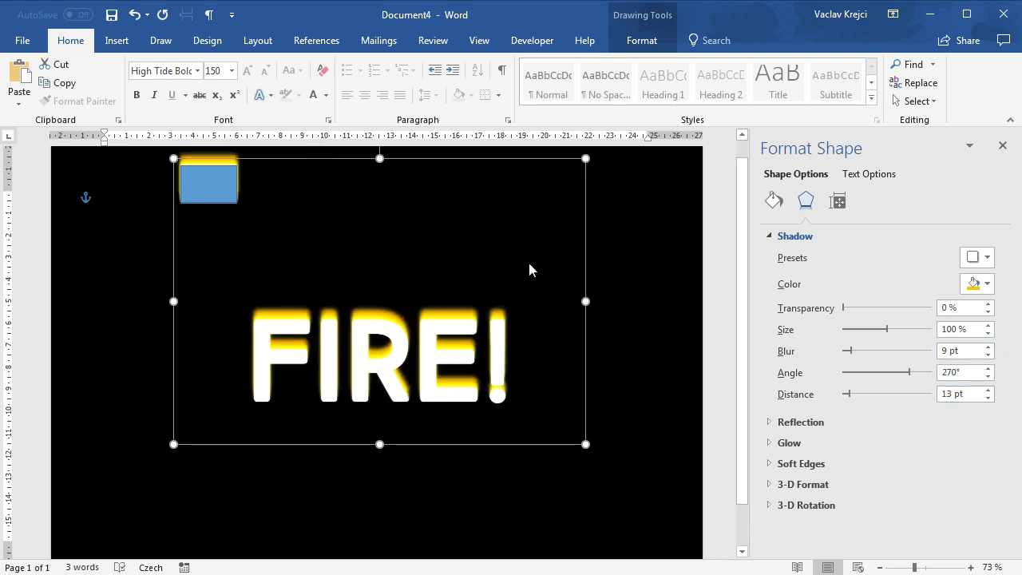
{"action": "key", "text": "ctrl+v"}
{"action": "left_click_drag", "start_coordinate": [593, 247], "coordinate": [583, 238]}
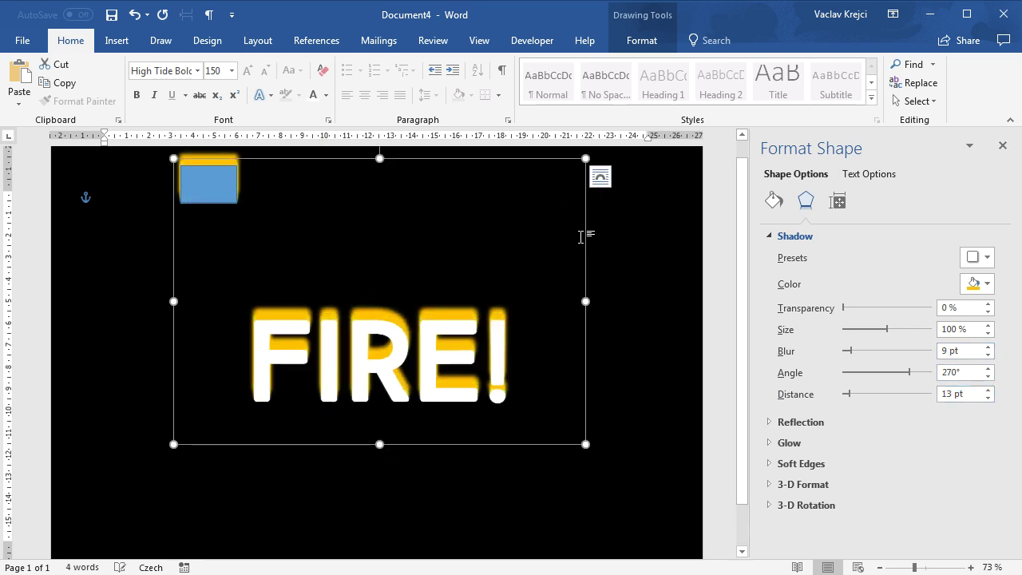
{"action": "left_click", "coordinate": [976, 285]}
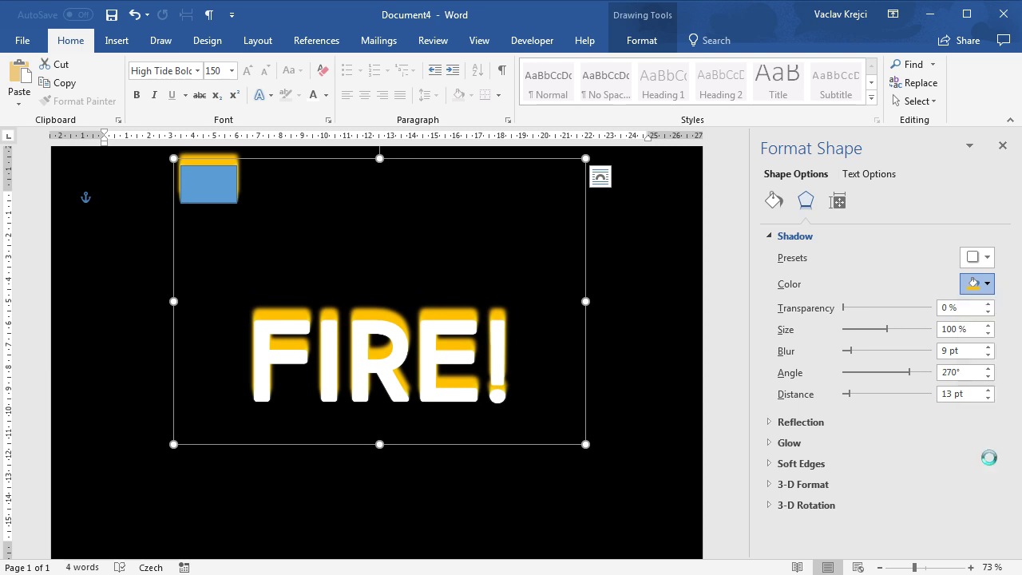
- Pick an orange shadow colour from the More Colors hexagon
{"action": "left_click", "coordinate": [992, 457]}
{"action": "left_click", "coordinate": [486, 183]}
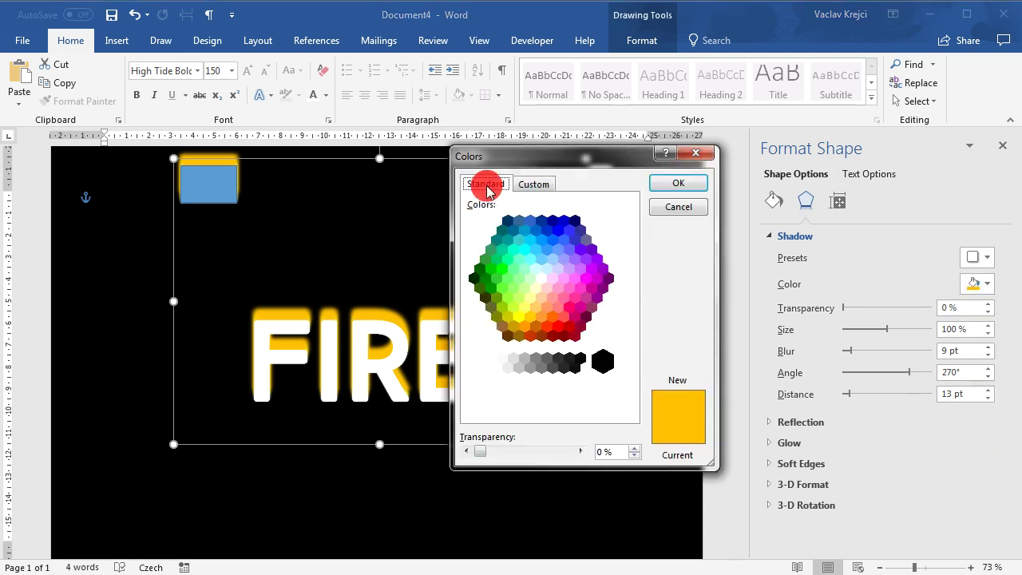
{"action": "left_click", "coordinate": [551, 317]}
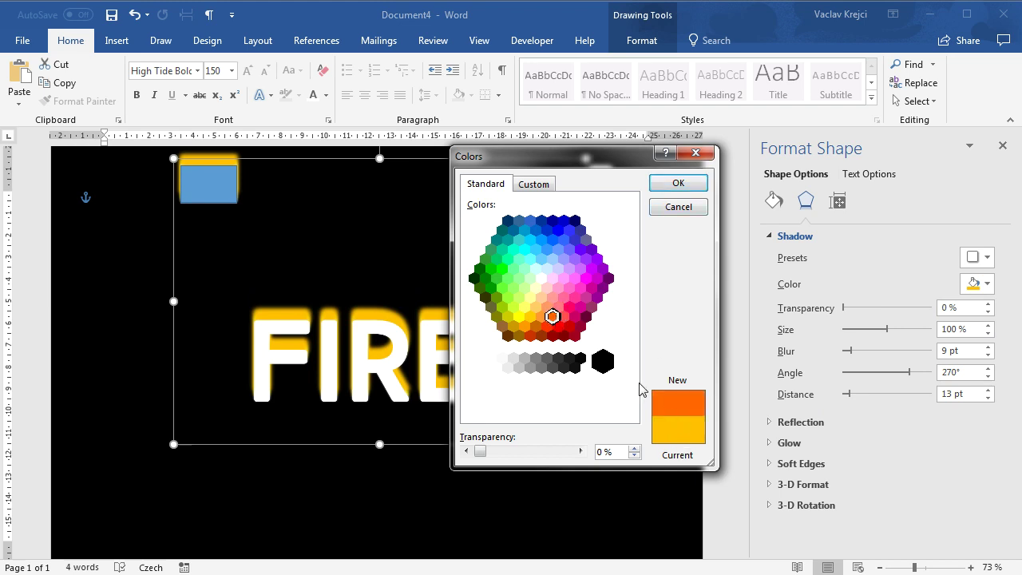
{"action": "left_click", "coordinate": [677, 186]}
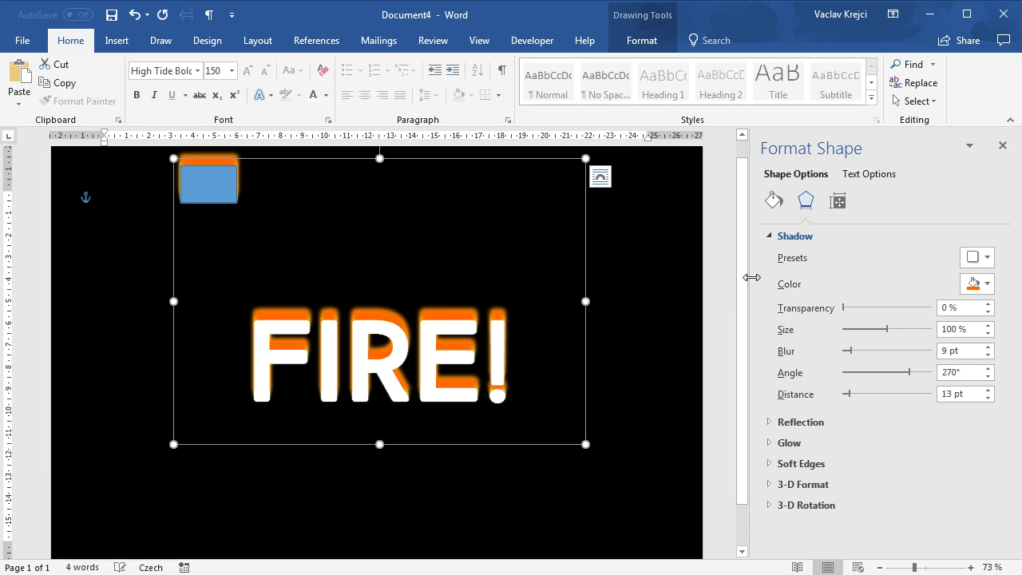
- Send the orange-shadowed copy to back with shadow distance 18 pt and blur 14 pt
{"action": "right_click", "coordinate": [520, 164]}
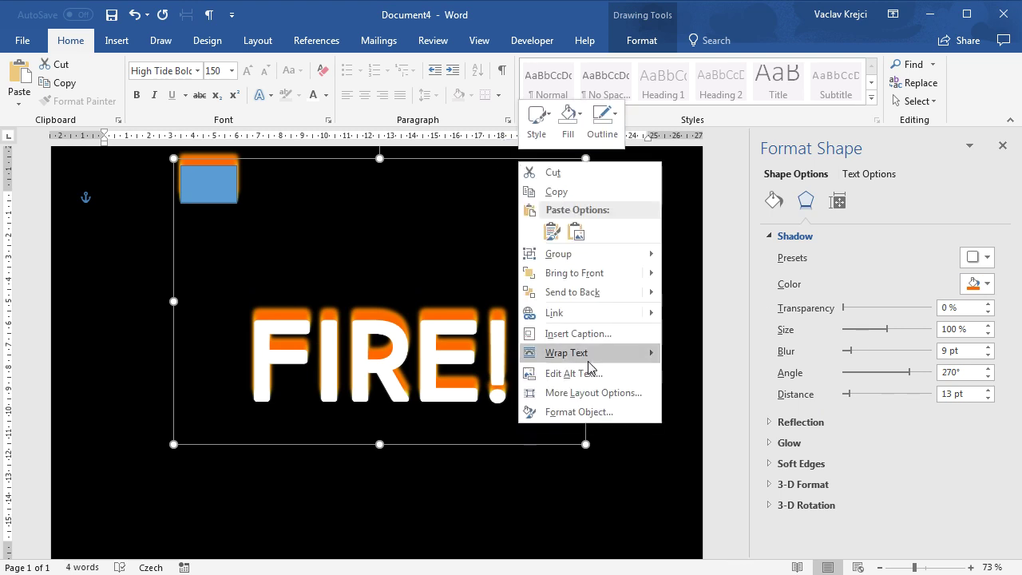
{"action": "left_click", "coordinate": [584, 294]}
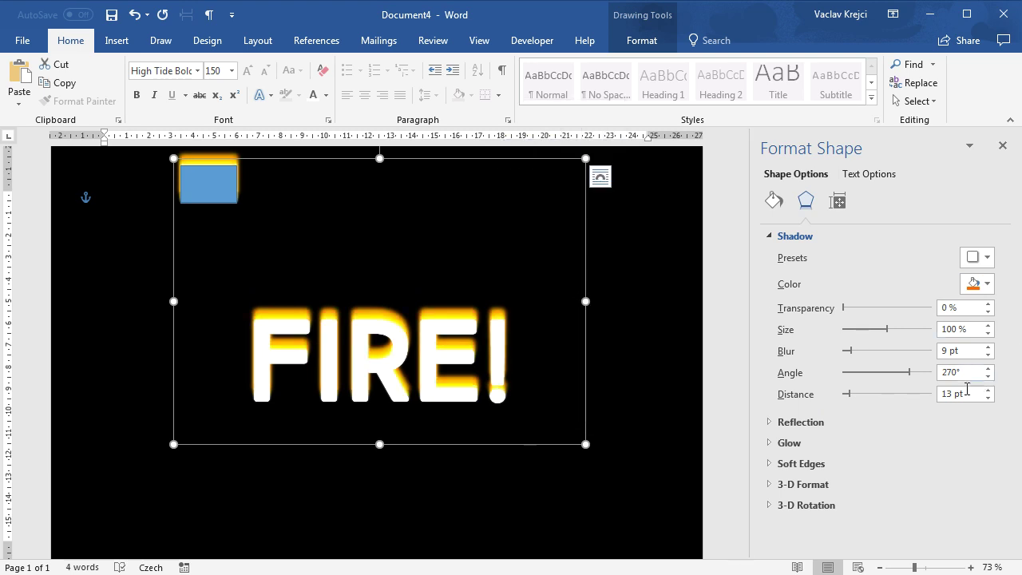
{"action": "key", "text": "Up"}
{"action": "key", "text": "Up"}
{"action": "key", "text": "Up"}
{"action": "key", "text": "Up"}
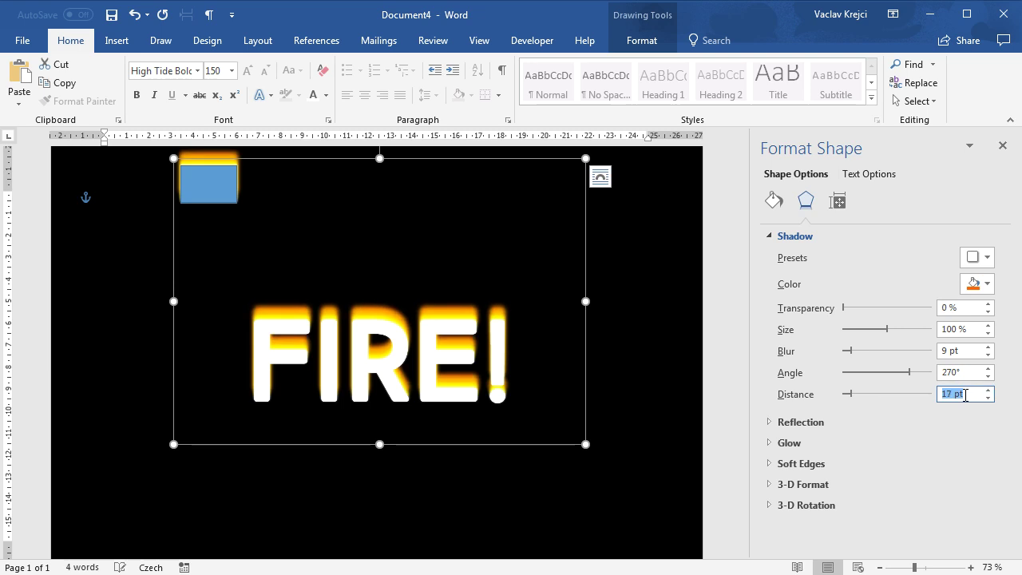
{"action": "key", "text": "Up"}
{"action": "left_click", "coordinate": [965, 349]}
{"action": "key", "text": "Up"}
{"action": "key", "text": "Up"}
{"action": "key", "text": "Up"}
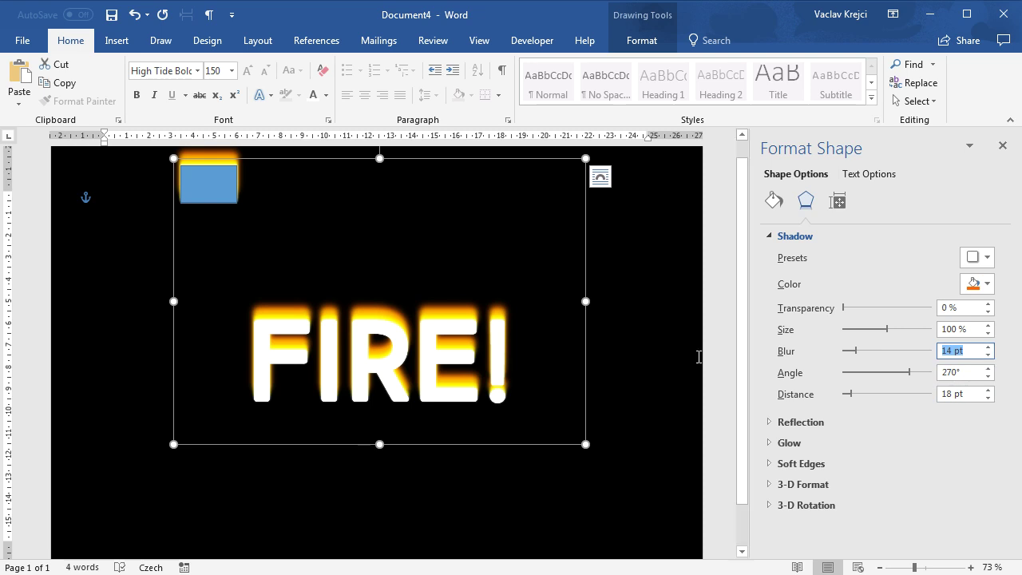
- Copy the FIRE! text box and paste a new copy
{"action": "left_click", "coordinate": [446, 158]}
{"action": "key", "text": "ctrl+c"}
{"action": "key", "text": "ctrl+v"}
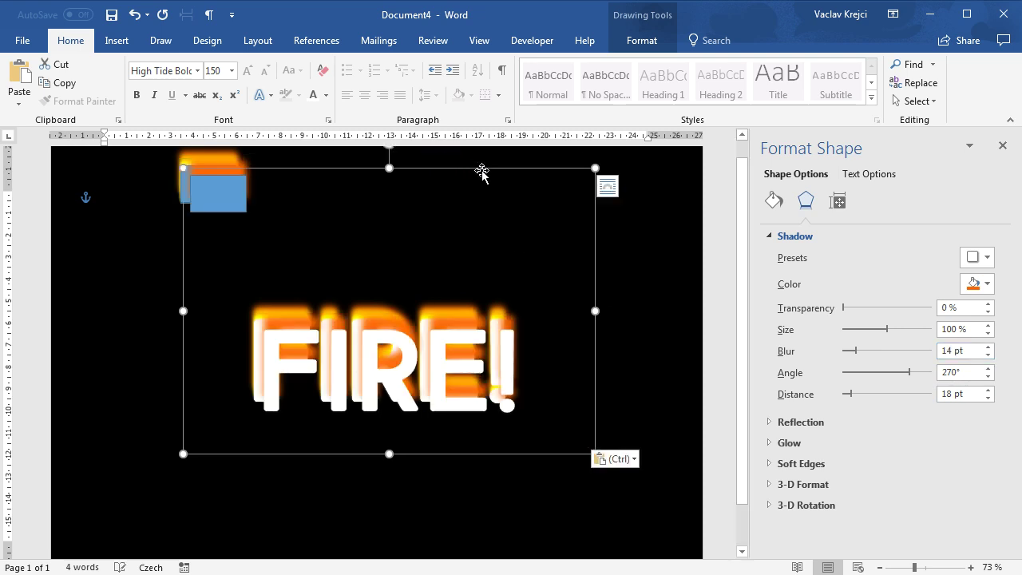
- Align the pasted FIRE! copy, send it to back, and give it a red shadow with distance 27 pt and raised blur
{"action": "mouse_move", "coordinate": [482, 170]}
{"action": "left_mouse_down"}
{"action": "mouse_move", "coordinate": [463, 151]}
{"action": "mouse_move", "coordinate": [474, 165]}
{"action": "left_mouse_up"}
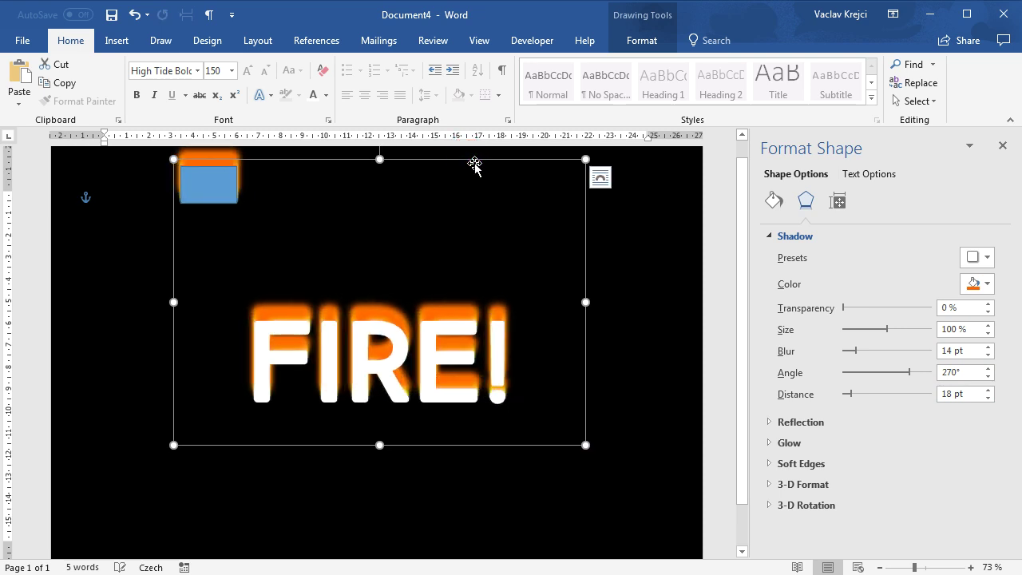
{"action": "right_click", "coordinate": [476, 167]}
{"action": "left_click", "coordinate": [529, 294]}
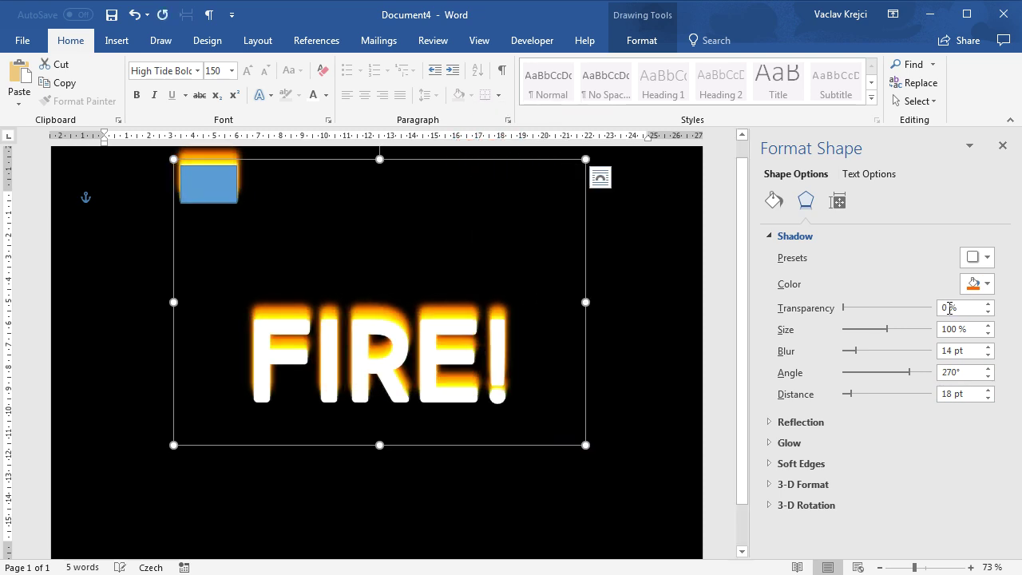
{"action": "left_click", "coordinate": [988, 285]}
{"action": "left_click", "coordinate": [980, 411]}
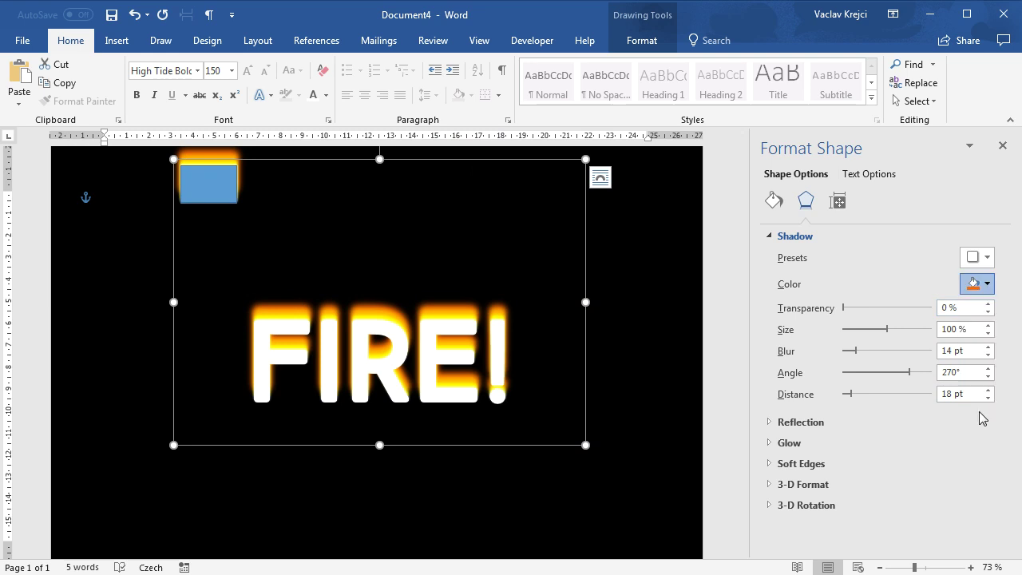
{"action": "double_click", "coordinate": [950, 393]}
{"action": "type", "text": "26"}
{"action": "key", "text": "Return"}
{"action": "left_click", "coordinate": [989, 390]}
{"action": "double_click", "coordinate": [967, 351]}
{"action": "type", "text": "18"}
{"action": "key", "text": "Return"}
{"action": "type", "text": "24"}
- Duplicate the FIRE! box, stack it on the original, give it a dark red shadow and send it back
{"action": "left_click", "coordinate": [381, 158]}
{"action": "key", "text": "ctrl+c"}
{"action": "key", "text": "ctrl+v"}
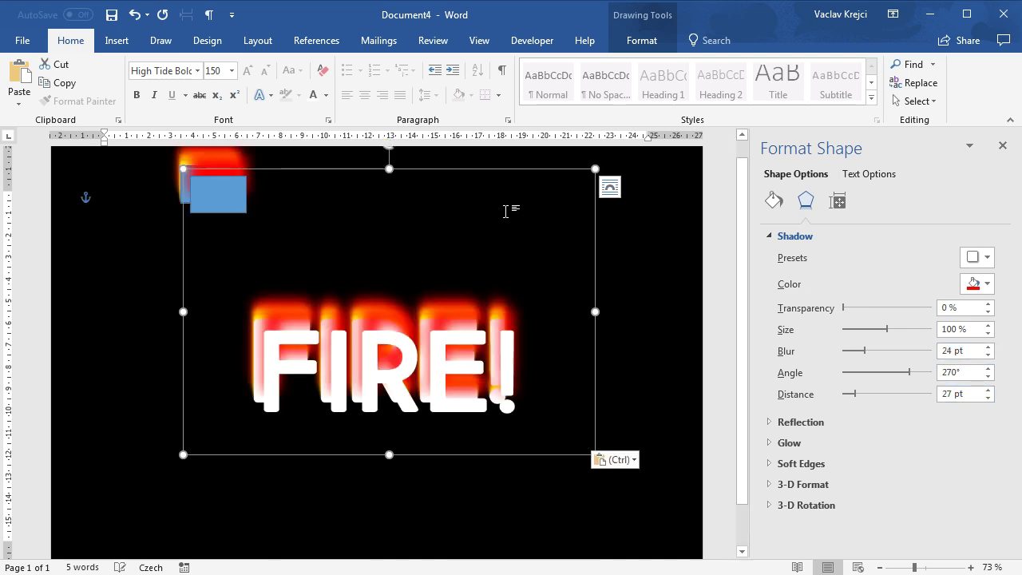
{"action": "left_click_drag", "start_coordinate": [474, 170], "coordinate": [463, 158]}
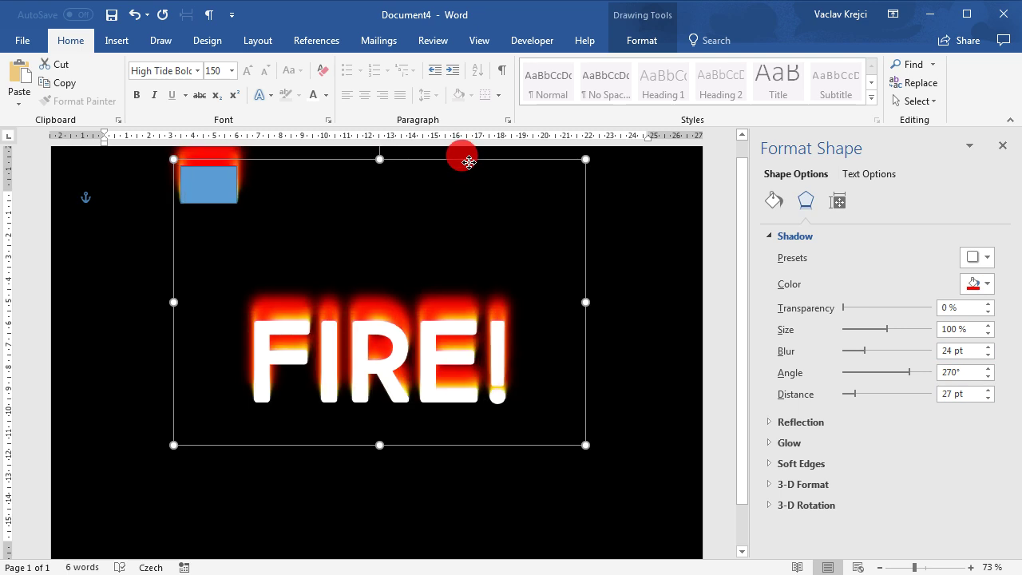
{"action": "left_click", "coordinate": [977, 284]}
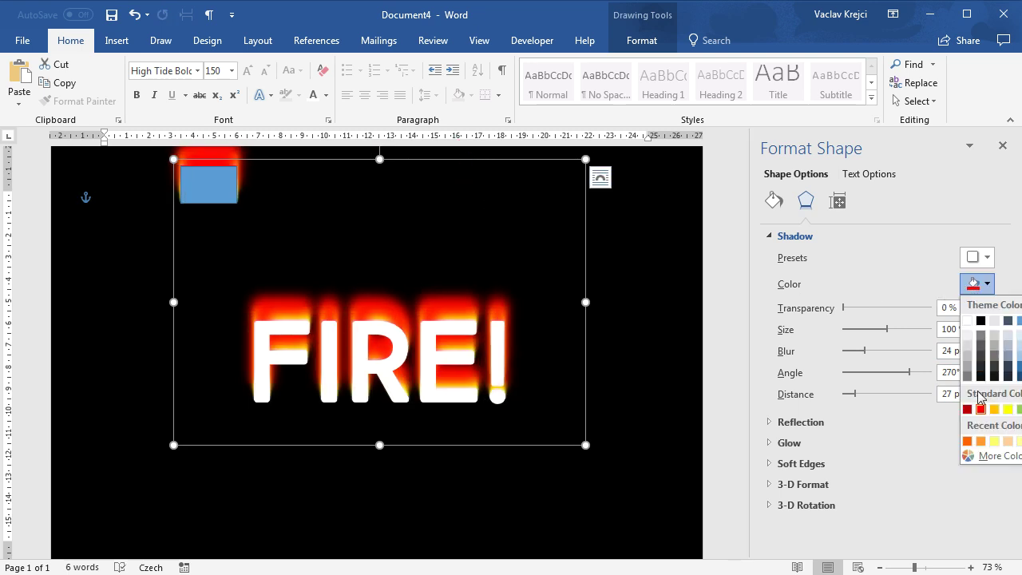
{"action": "left_click", "coordinate": [968, 411]}
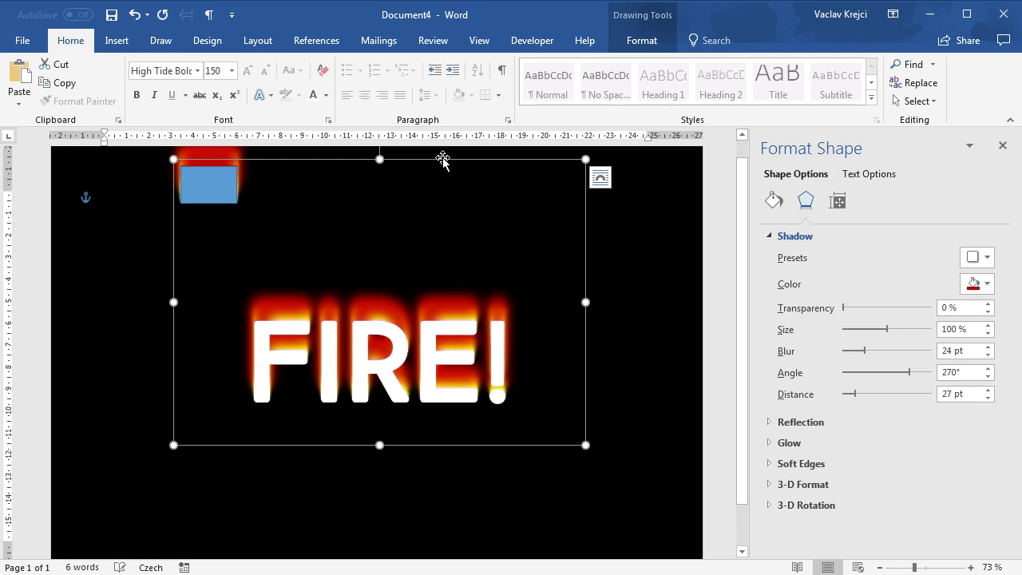
{"action": "right_click", "coordinate": [445, 159]}
{"action": "left_click", "coordinate": [504, 288]}
- Set this copy's shadow distance to 38 pt and blur to 32 pt, then paste another copy
{"action": "left_click", "coordinate": [952, 395]}
{"action": "key", "text": "Up"}
{"action": "key", "text": "Up"}
{"action": "key", "text": "Up"}
{"action": "key", "text": "Up"}
{"action": "key", "text": "Up"}
{"action": "key", "text": "Up"}
{"action": "key", "text": "Up"}
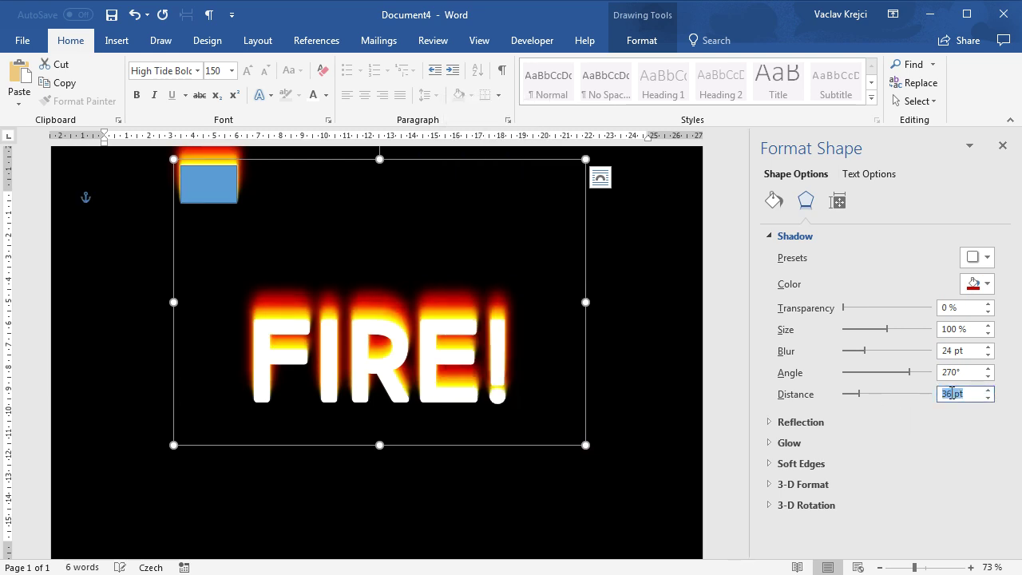
{"action": "left_click", "coordinate": [959, 350]}
{"action": "key", "text": "Up"}
{"action": "key", "text": "Up"}
{"action": "key", "text": "Up"}
{"action": "key", "text": "Up"}
{"action": "key", "text": "Up"}
{"action": "key", "text": "Up"}
{"action": "key", "text": "Up"}
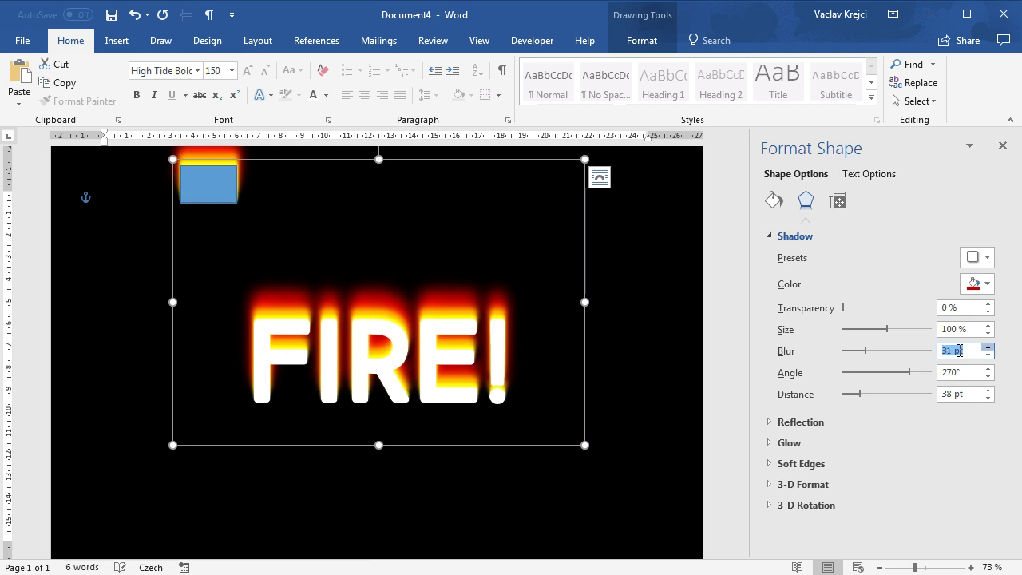
{"action": "left_click", "coordinate": [451, 161]}
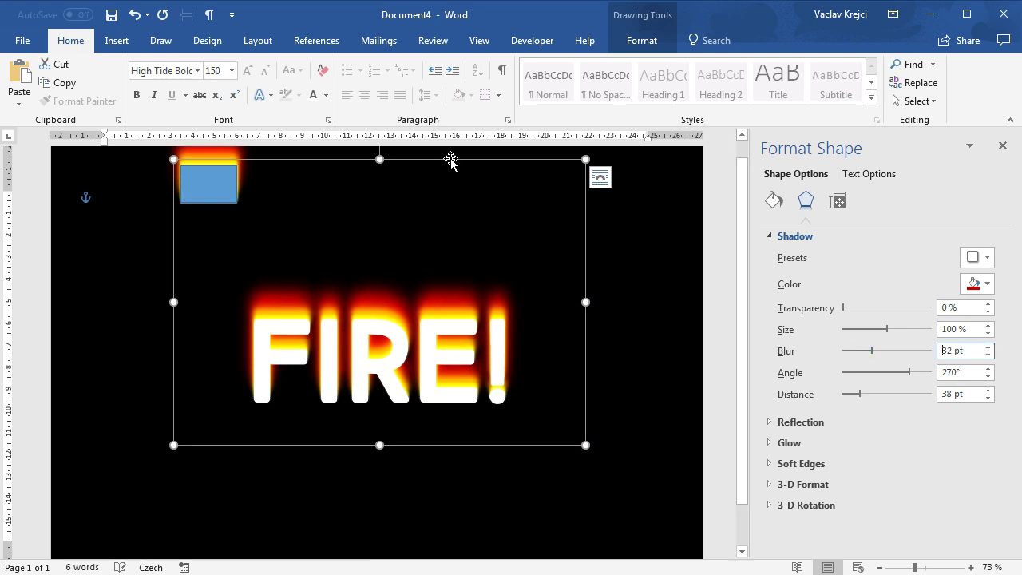
{"action": "key", "text": "ctrl+v"}
- Stack the new FIRE! copy over the original, give it a purple shadow and send it to back
{"action": "left_click_drag", "start_coordinate": [483, 167], "coordinate": [473, 159]}
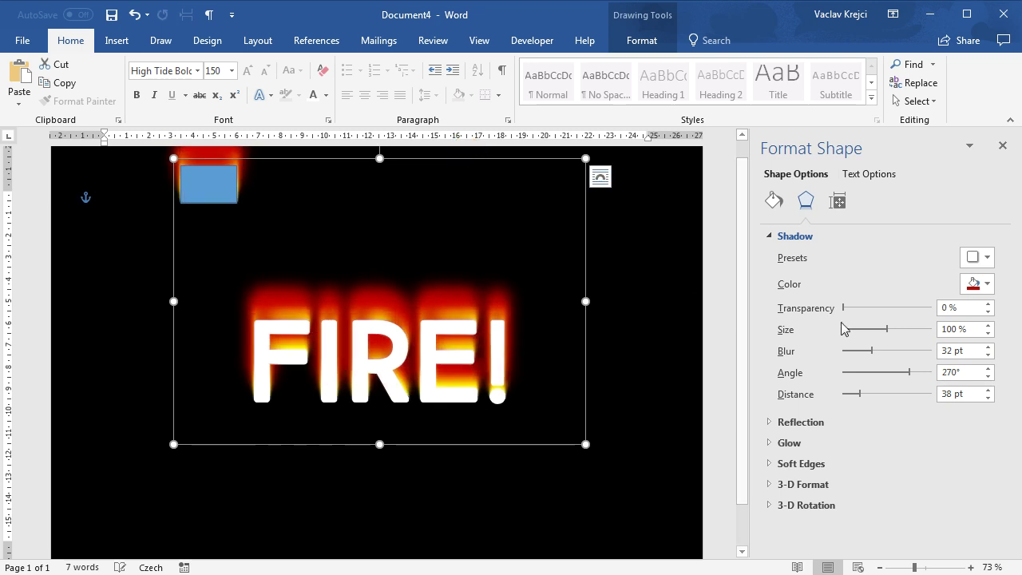
{"action": "left_click", "coordinate": [972, 285]}
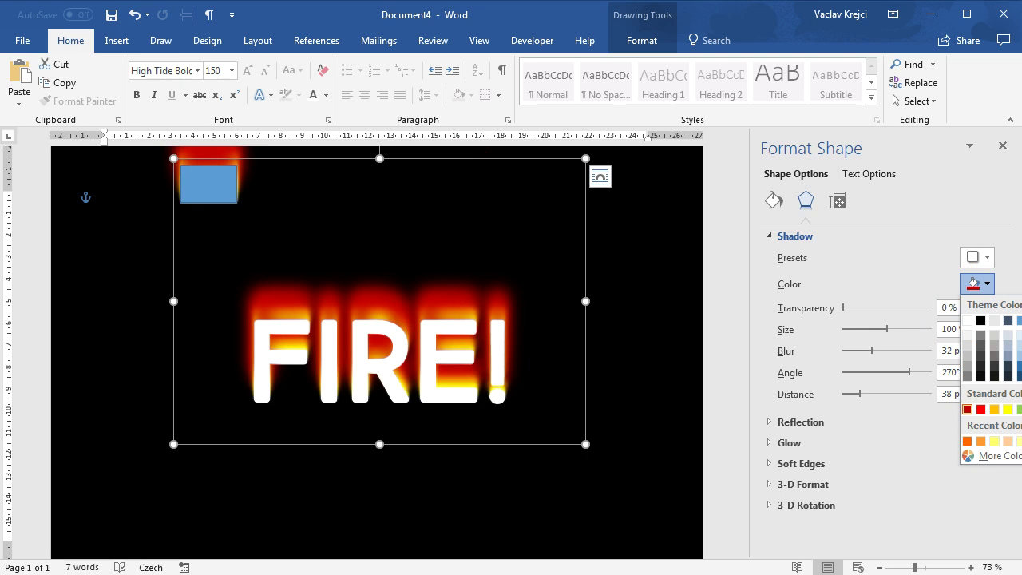
{"action": "left_click", "coordinate": [1018, 409]}
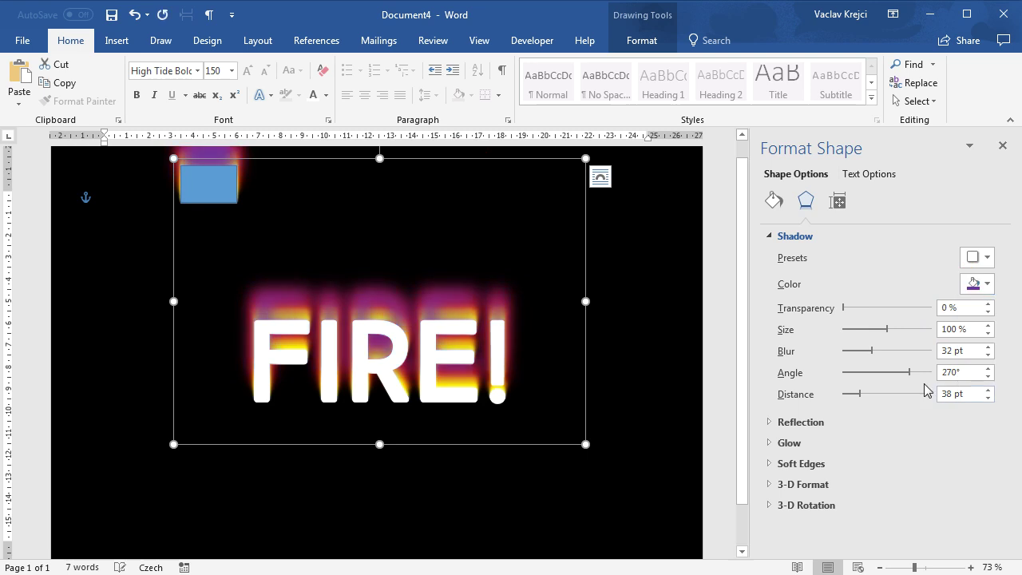
{"action": "right_click", "coordinate": [499, 162]}
{"action": "left_click", "coordinate": [549, 291]}
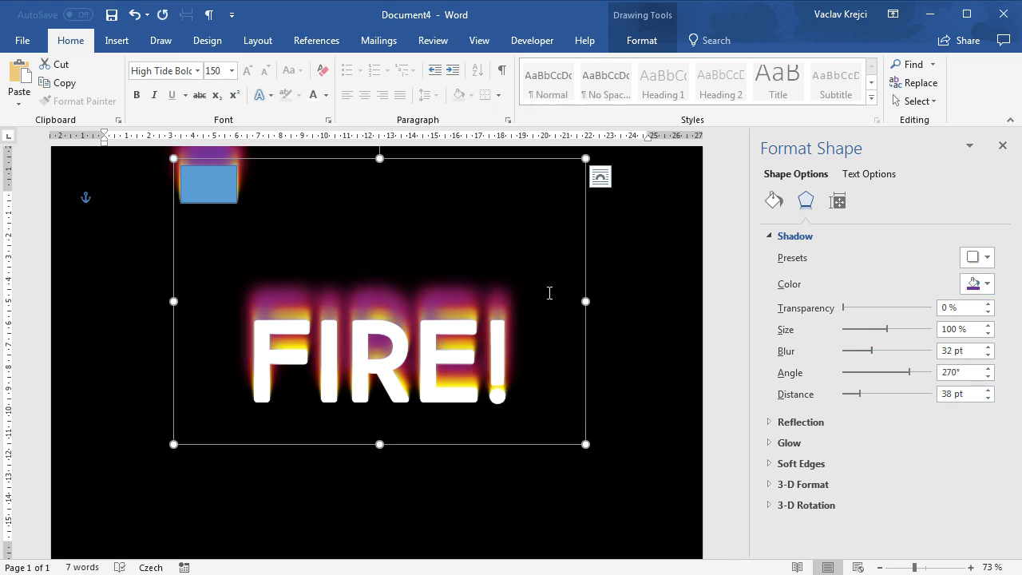
- Set the purple shadow's distance to 48 pt and blur to 38 pt, then show the Selection pane
{"action": "double_click", "coordinate": [947, 391]}
{"action": "type", "text": "40"}
{"action": "key", "text": "Return"}
{"action": "key", "text": "Up"}
{"action": "key", "text": "Up"}
{"action": "key", "text": "Up"}
{"action": "key", "text": "Up"}
{"action": "key", "text": "Up"}
{"action": "left_click", "coordinate": [957, 351]}
{"action": "key", "text": "Up"}
{"action": "key", "text": "Up"}
{"action": "key", "text": "Up"}
{"action": "key", "text": "Up"}
{"action": "key", "text": "Up"}
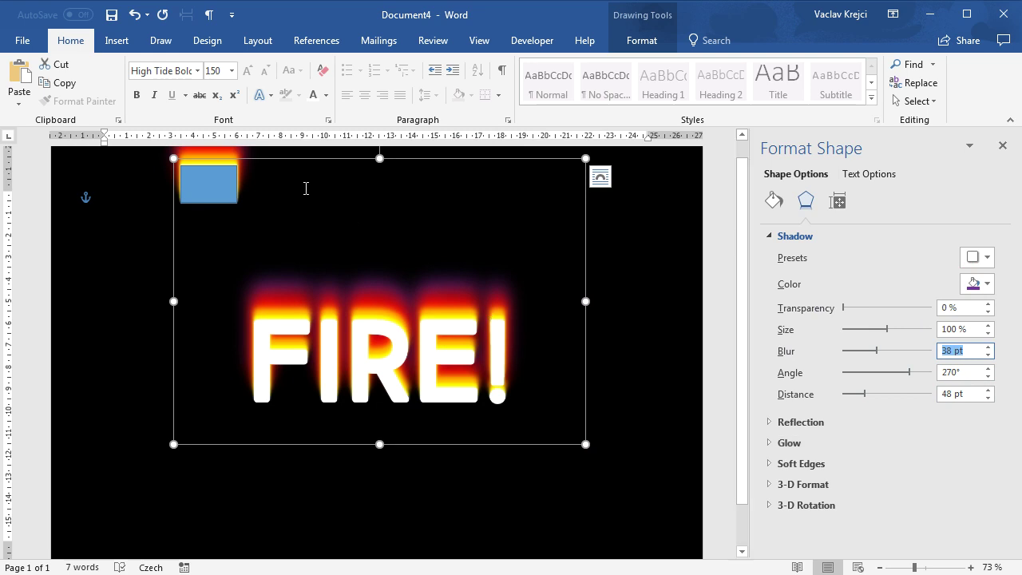
{"action": "left_click", "coordinate": [908, 101]}
{"action": "left_click", "coordinate": [929, 179]}
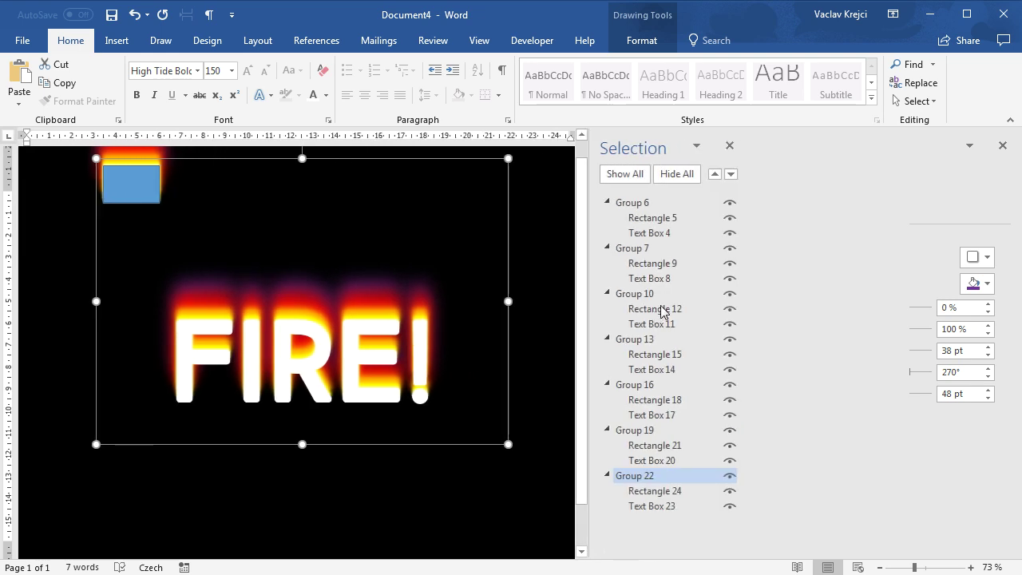
- Collapse Groups 6 through 22 in the Selection pane and zoom the page to about 196%
{"action": "left_click", "coordinate": [607, 203]}
{"action": "left_click", "coordinate": [607, 218]}
{"action": "left_click", "coordinate": [607, 233]}
{"action": "left_click", "coordinate": [607, 248]}
{"action": "left_click", "coordinate": [607, 263]}
{"action": "left_click", "coordinate": [607, 279]}
{"action": "left_click", "coordinate": [608, 293]}
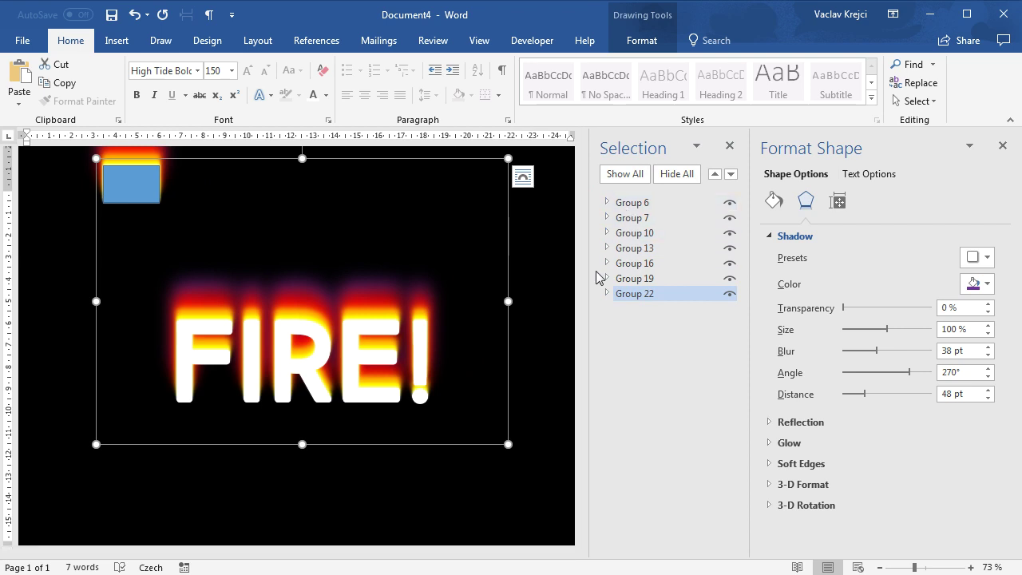
{"action": "left_click_drag", "start_coordinate": [925, 567], "coordinate": [936, 567]}
{"action": "scroll", "coordinate": [520, 390], "scroll_direction": "down", "scroll_amount": 5}
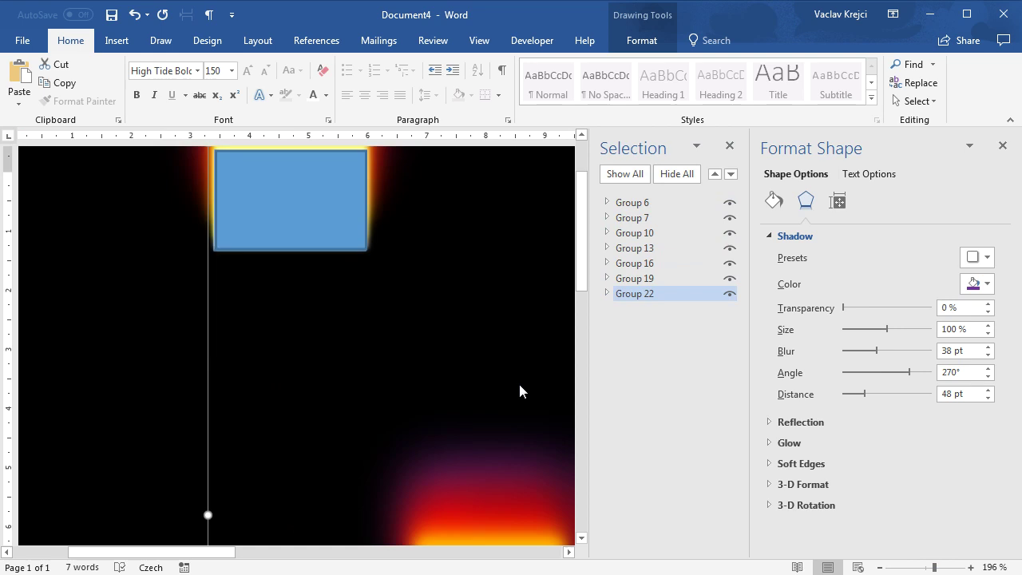
{"action": "left_click_drag", "start_coordinate": [206, 551], "coordinate": [262, 552]}
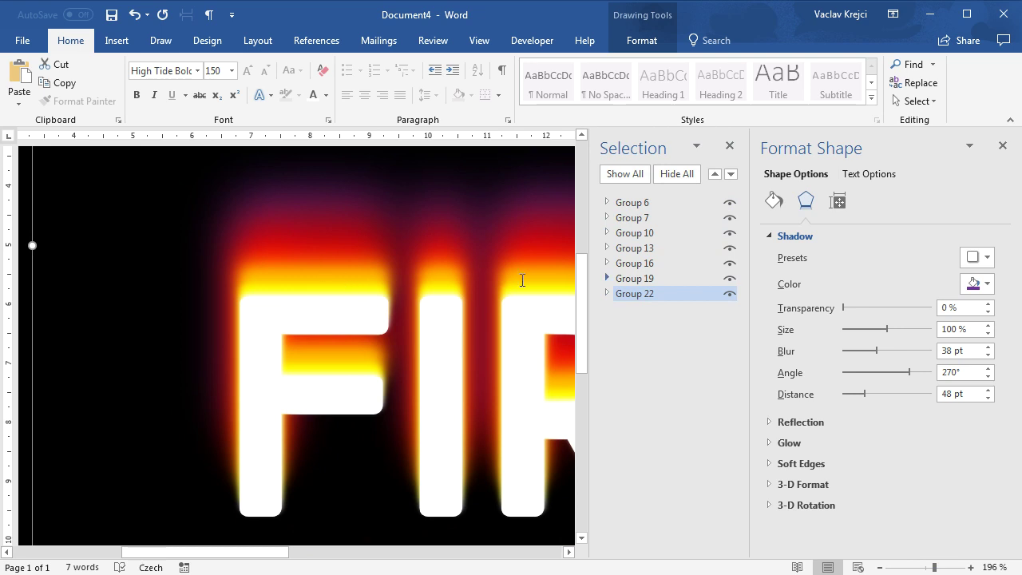
- Raise Group 7's shadow blur to 7 pt and Group 10's shadow blur to about 12–15 pt
{"action": "left_click", "coordinate": [659, 223]}
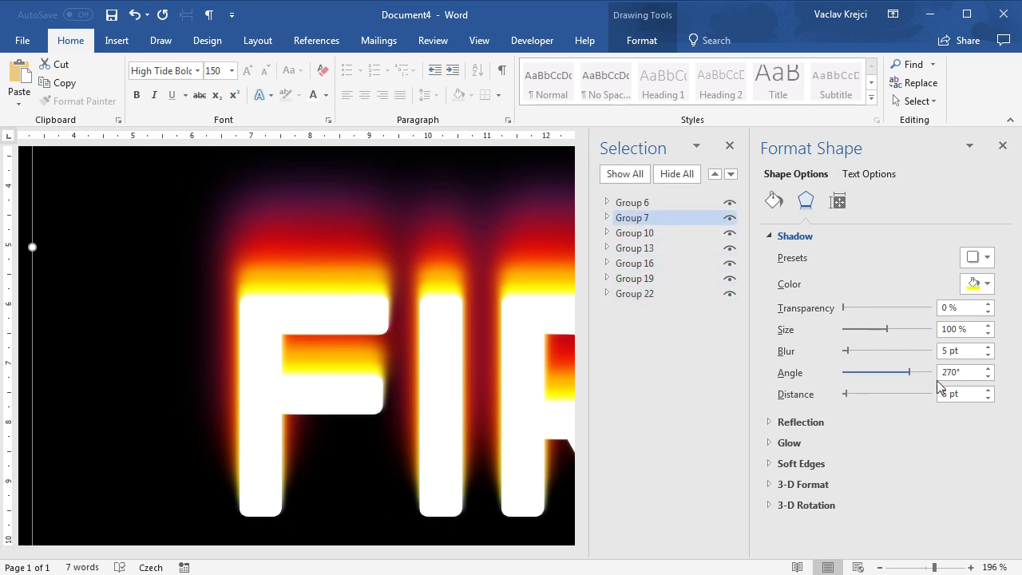
{"action": "left_click", "coordinate": [961, 351]}
{"action": "key", "text": "Up"}
{"action": "key", "text": "Up"}
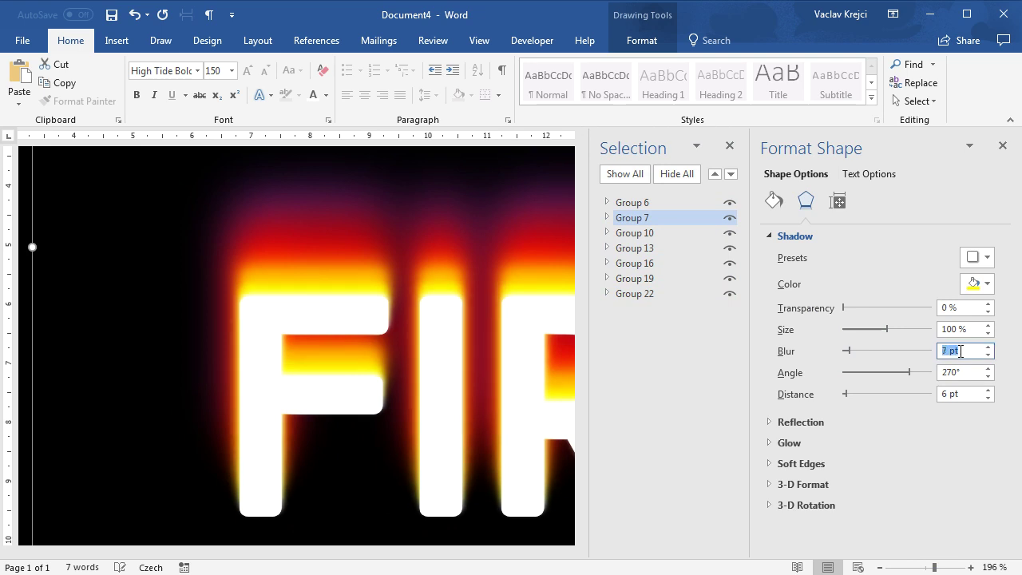
{"action": "left_click", "coordinate": [680, 234]}
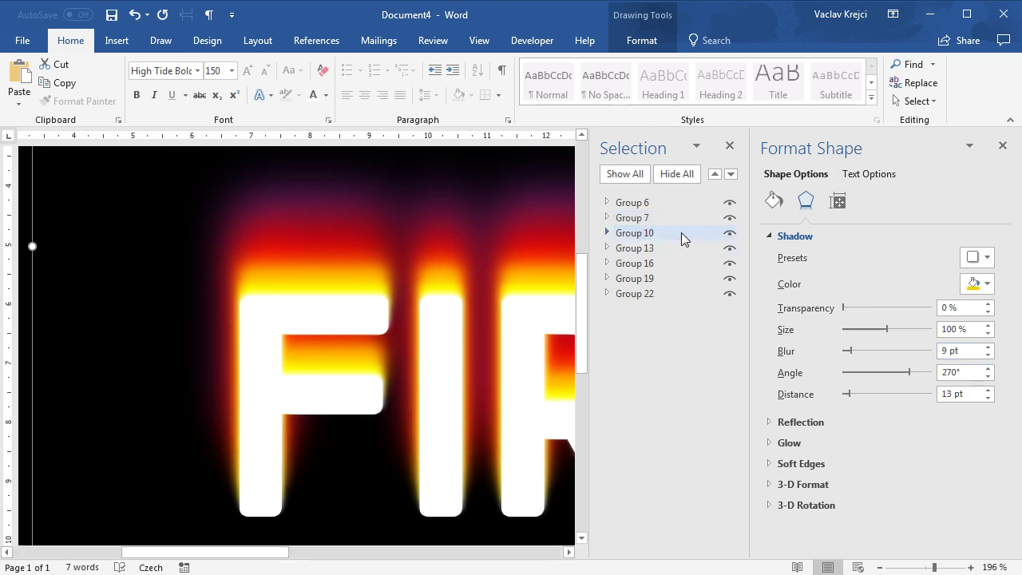
{"action": "left_click", "coordinate": [728, 233]}
{"action": "left_click", "coordinate": [730, 233]}
{"action": "left_click", "coordinate": [681, 232]}
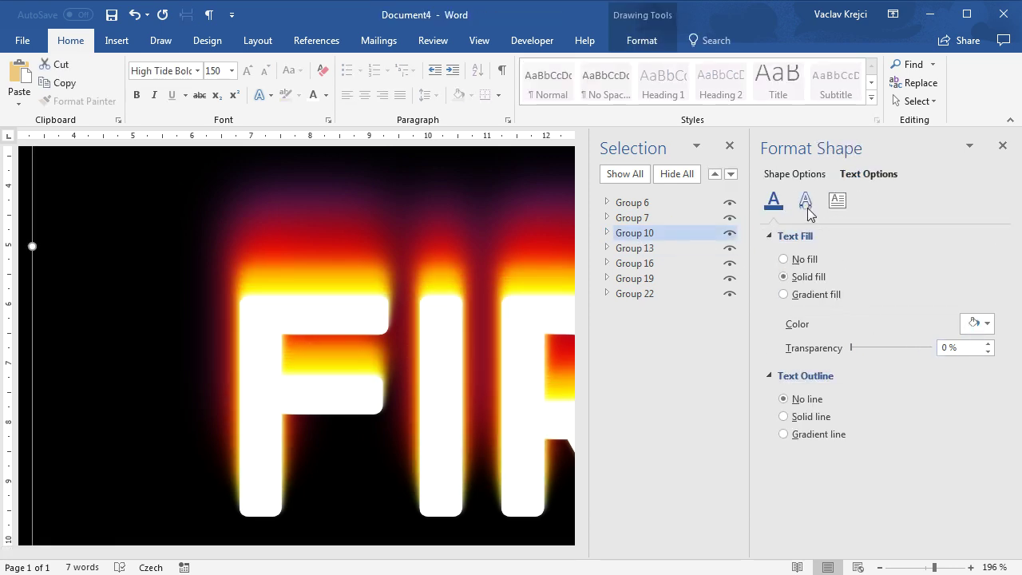
{"action": "left_click", "coordinate": [795, 177]}
{"action": "left_click", "coordinate": [807, 201]}
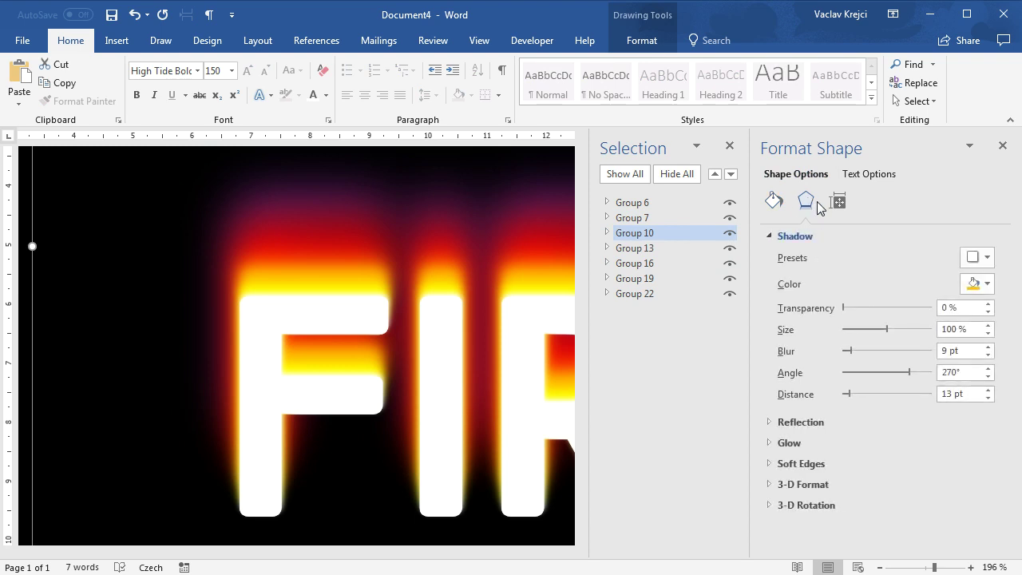
{"action": "double_click", "coordinate": [959, 350]}
{"action": "type", "text": "12"}
{"action": "key", "text": "Return"}
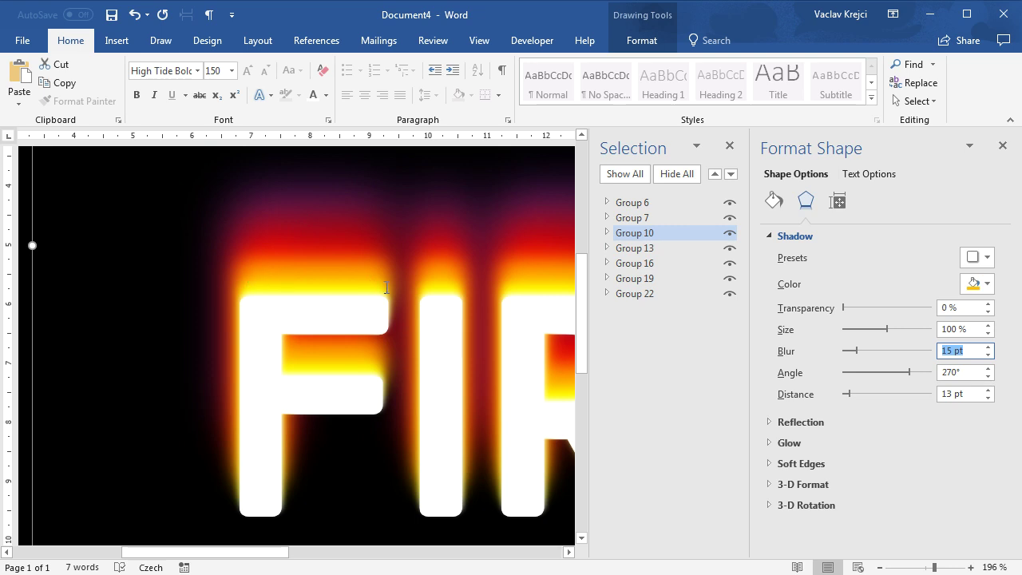
{"action": "left_click_drag", "start_coordinate": [580, 285], "coordinate": [577, 167]}
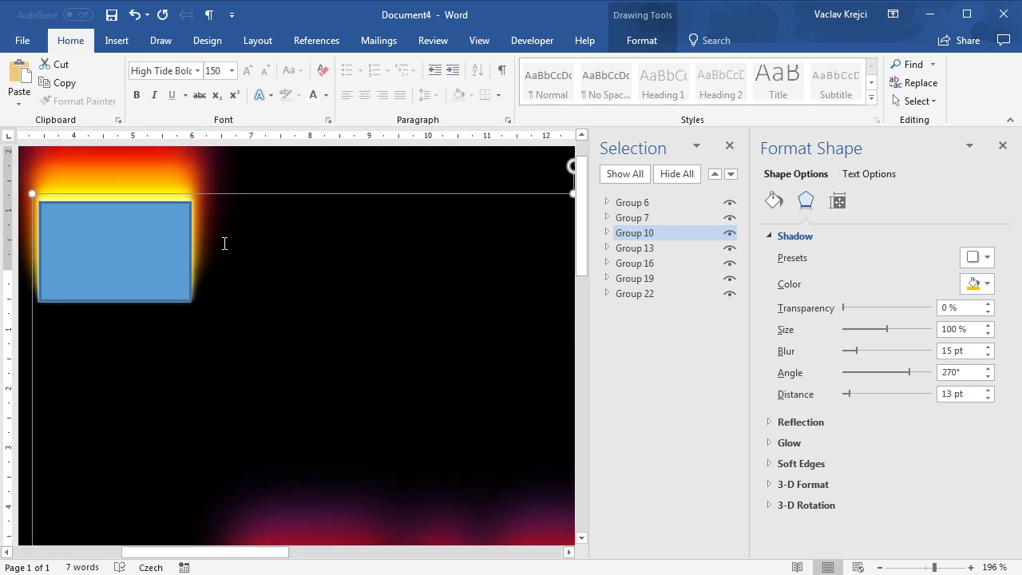
- Hide the blue placeholder Rectangles 24, 21, 18, 15, 12 and 5 inside their groups
{"action": "left_click", "coordinate": [608, 294]}
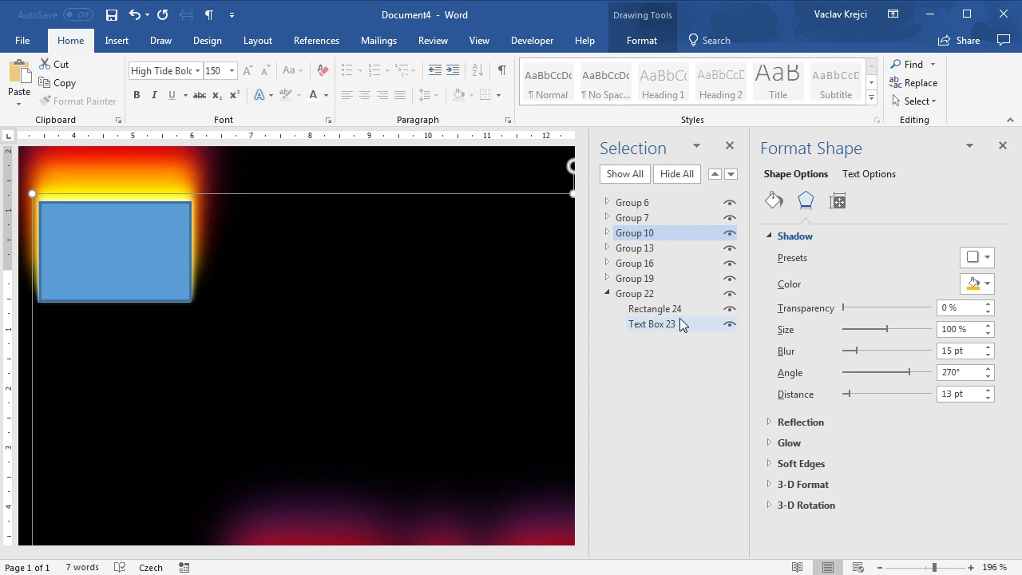
{"action": "left_click", "coordinate": [729, 314]}
{"action": "left_click", "coordinate": [608, 278]}
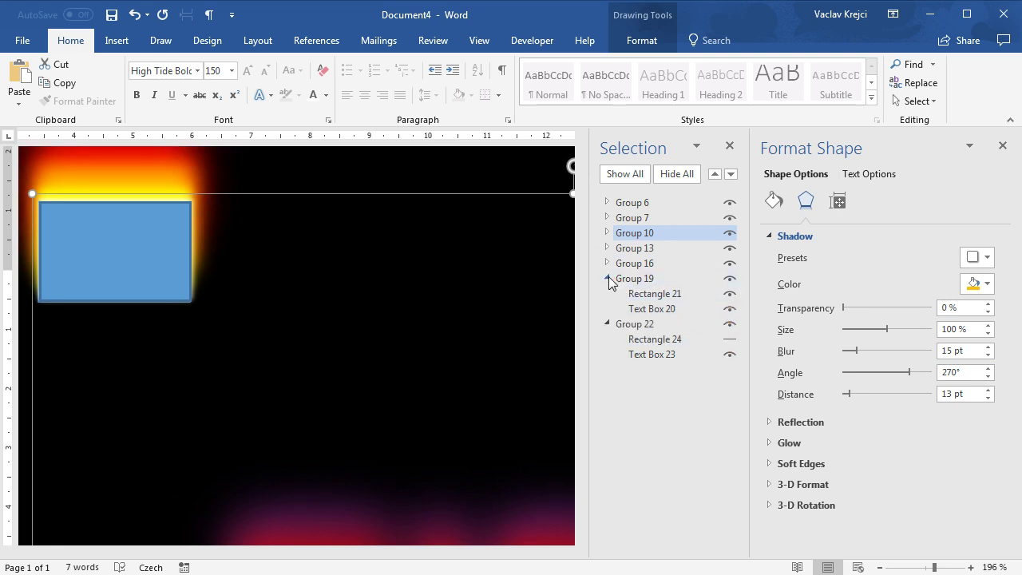
{"action": "left_click", "coordinate": [729, 293]}
{"action": "left_click", "coordinate": [608, 263]}
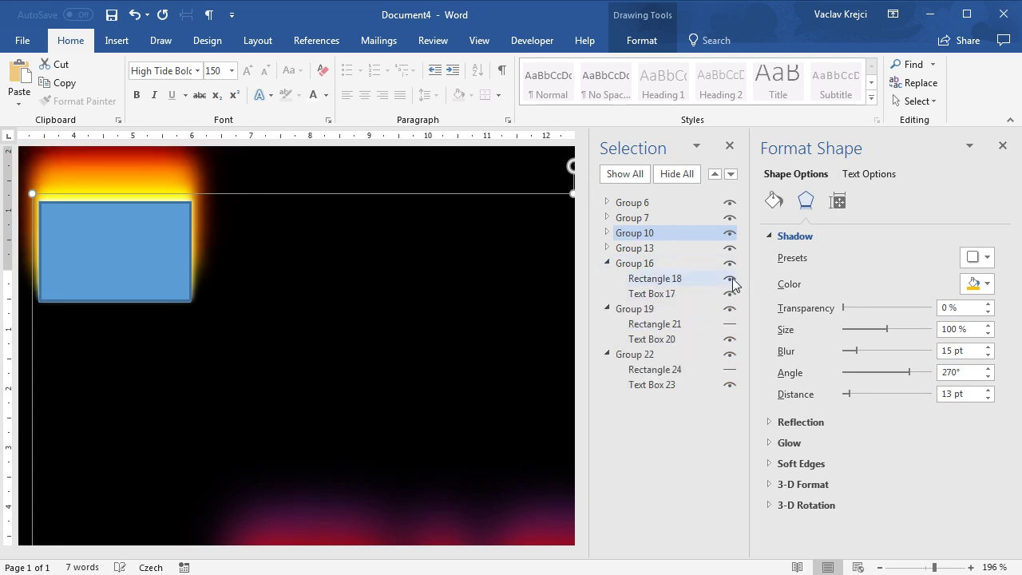
{"action": "left_click", "coordinate": [608, 247]}
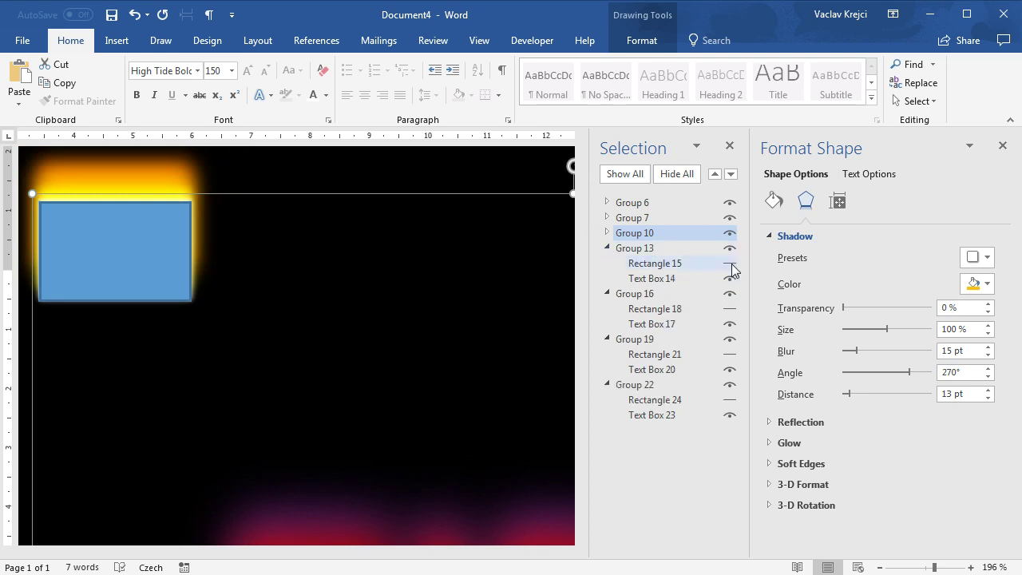
{"action": "left_click", "coordinate": [730, 264]}
{"action": "left_click", "coordinate": [608, 233]}
{"action": "left_click", "coordinate": [729, 249]}
{"action": "left_click", "coordinate": [607, 217]}
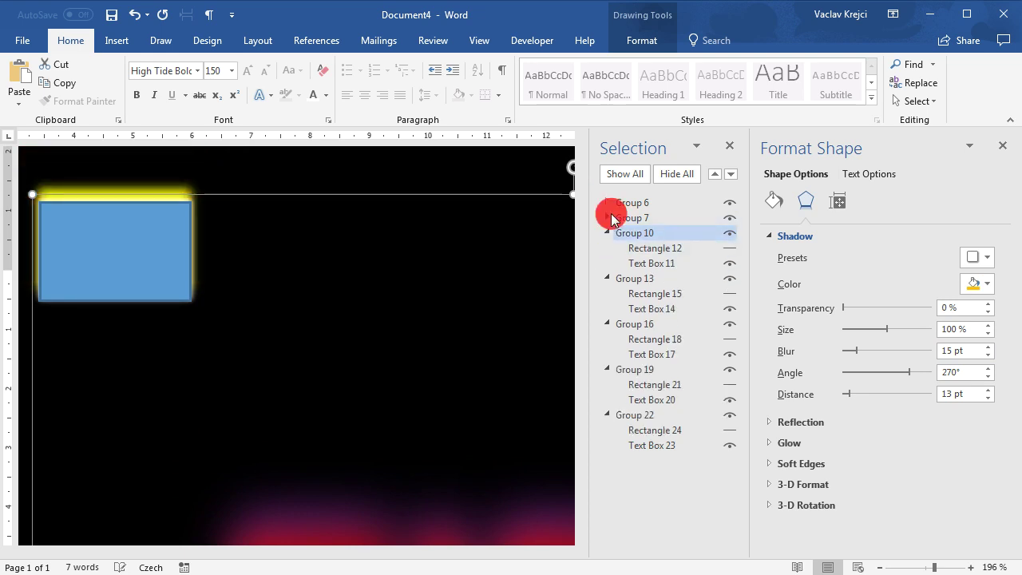
{"action": "left_click", "coordinate": [608, 202]}
{"action": "left_click", "coordinate": [729, 217]}
- Collapse all groups, close the Selection pane, and zoom out to view the whole FIRE! artwork
{"action": "left_click", "coordinate": [608, 202]}
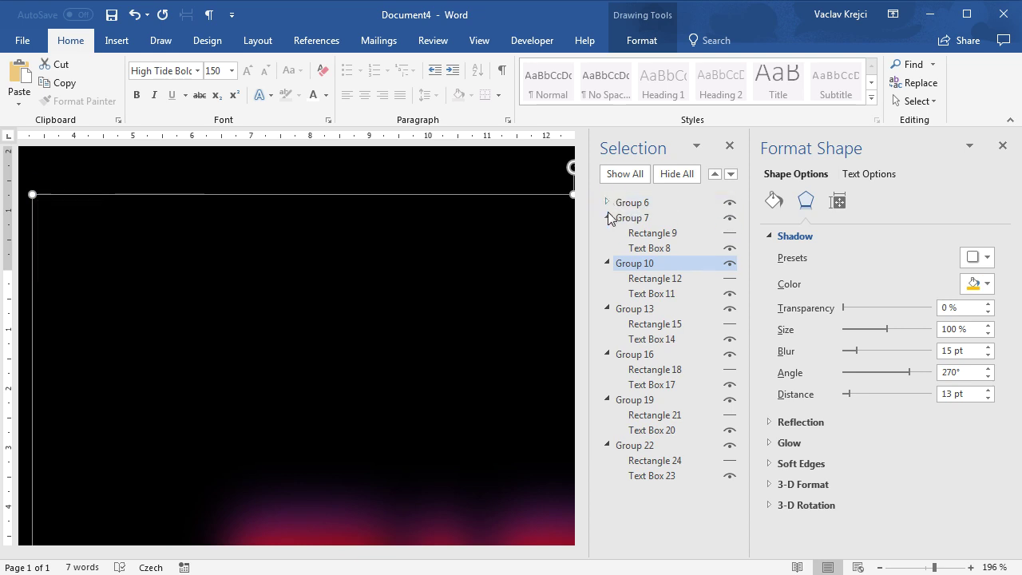
{"action": "left_click", "coordinate": [607, 217]}
{"action": "left_click", "coordinate": [607, 232]}
{"action": "left_click", "coordinate": [606, 248]}
{"action": "left_click", "coordinate": [607, 264]}
{"action": "left_click", "coordinate": [607, 278]}
{"action": "left_click", "coordinate": [607, 293]}
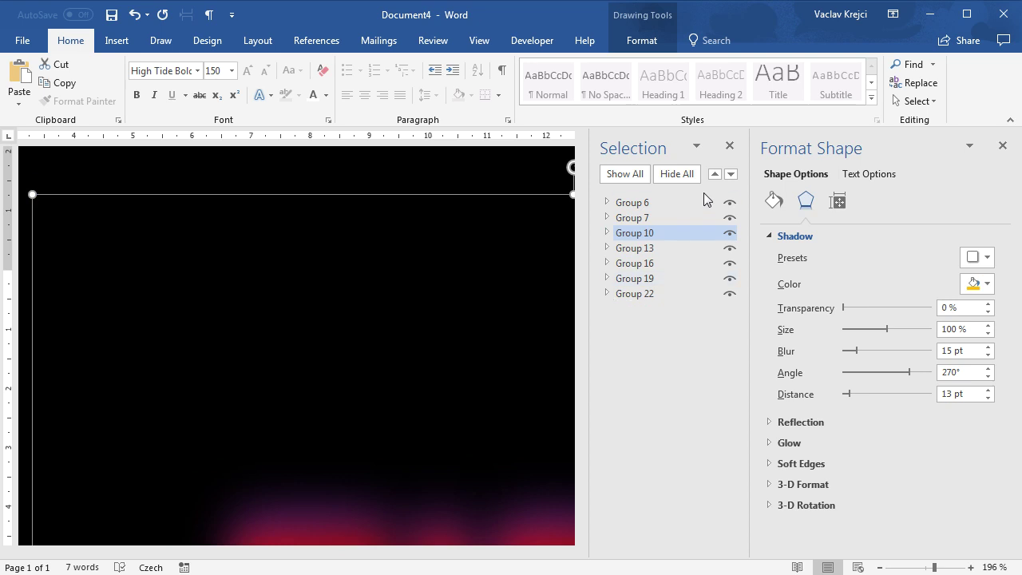
{"action": "left_click", "coordinate": [729, 146]}
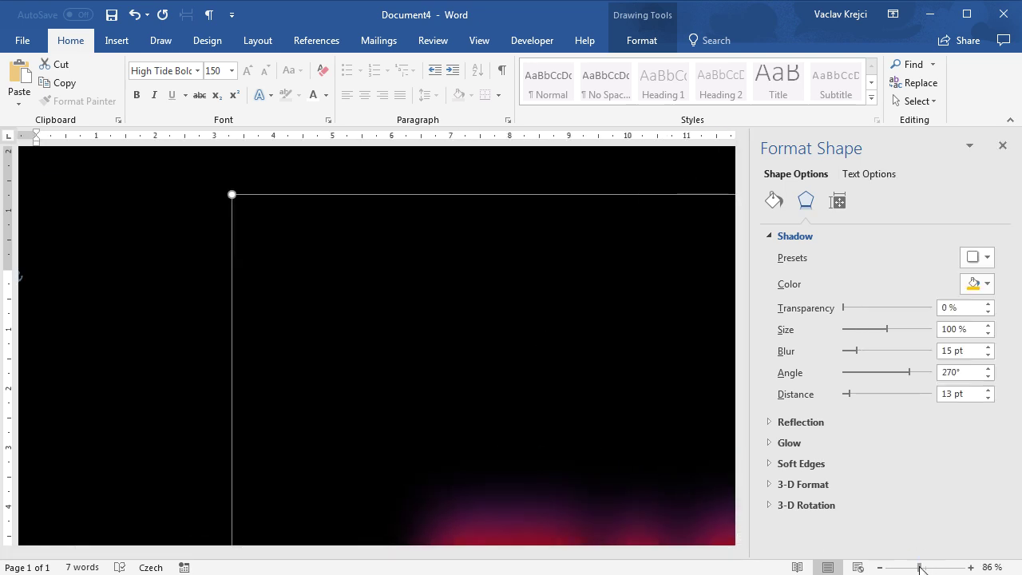
{"action": "left_click", "coordinate": [922, 569]}
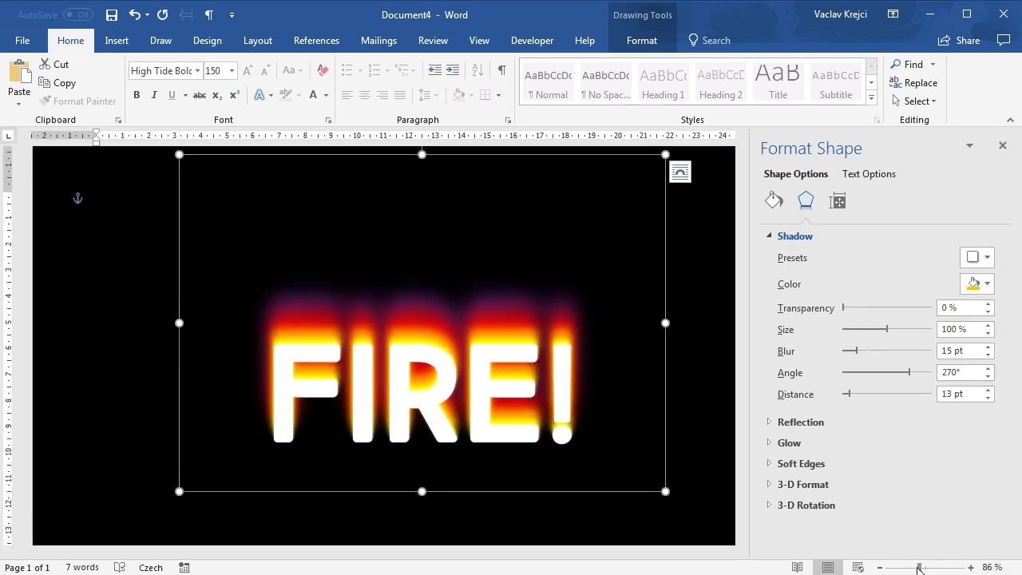
{"action": "left_click", "coordinate": [916, 568]}
{"action": "left_click", "coordinate": [117, 40]}
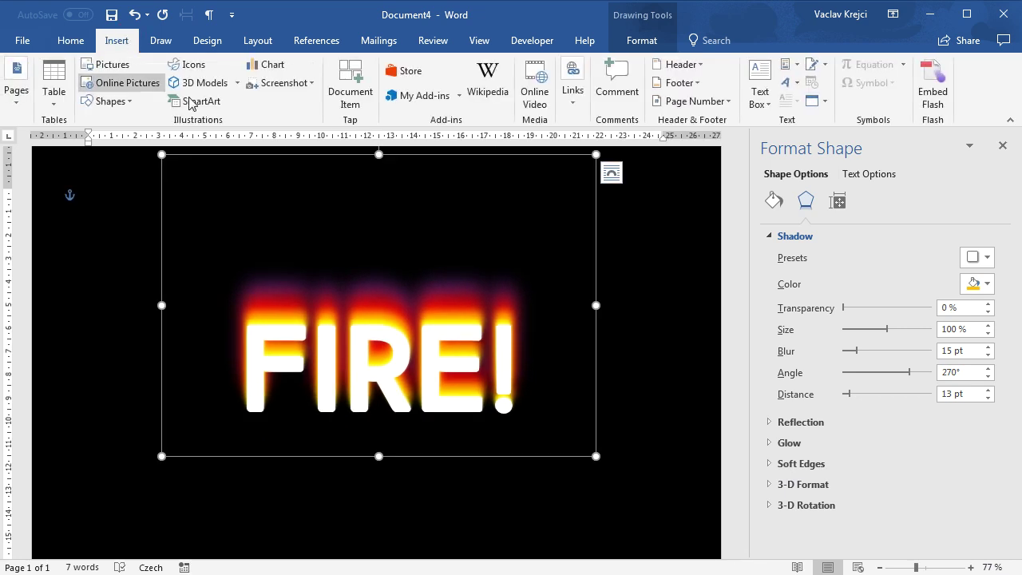
- Draw a large oval over the FIRE! text and give it a radial gradient fill
{"action": "left_click", "coordinate": [111, 101]}
{"action": "left_click", "coordinate": [152, 137]}
{"action": "mouse_move", "coordinate": [198, 162]}
{"action": "left_mouse_down"}
{"action": "mouse_move", "coordinate": [498, 450]}
{"action": "mouse_move", "coordinate": [576, 492]}
{"action": "mouse_move", "coordinate": [576, 508]}
{"action": "left_mouse_up"}
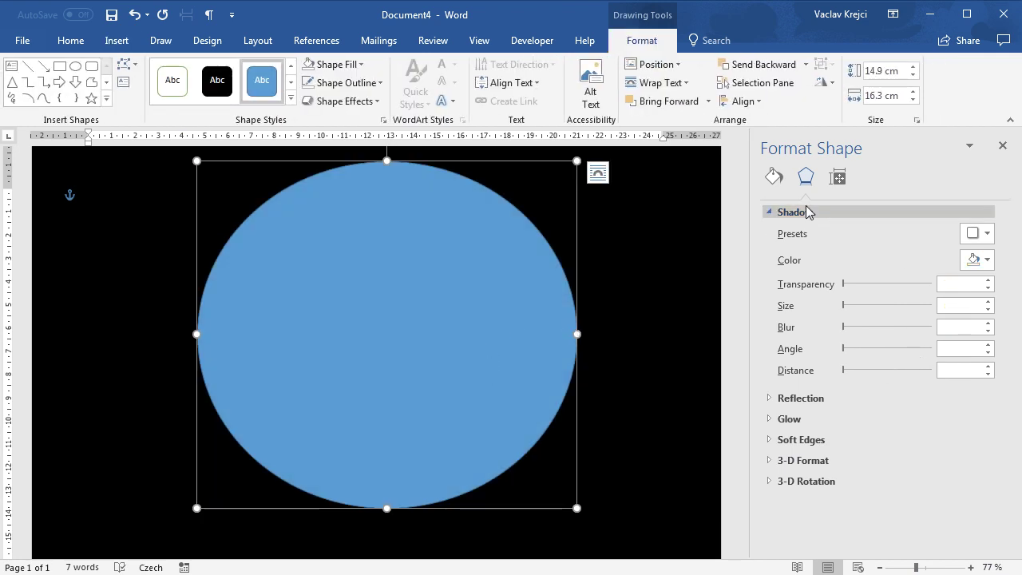
{"action": "left_click", "coordinate": [774, 177]}
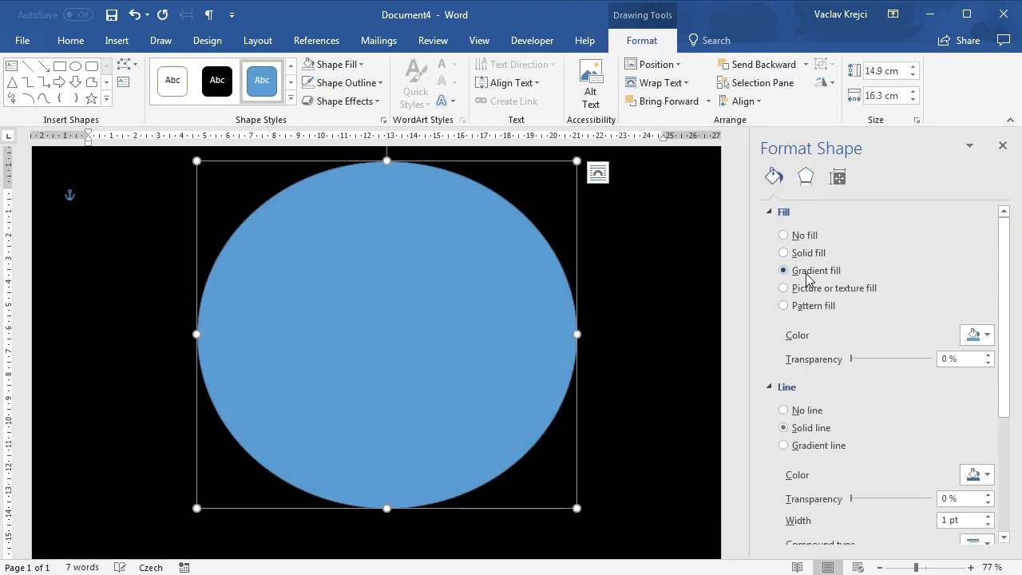
{"action": "left_click", "coordinate": [976, 335]}
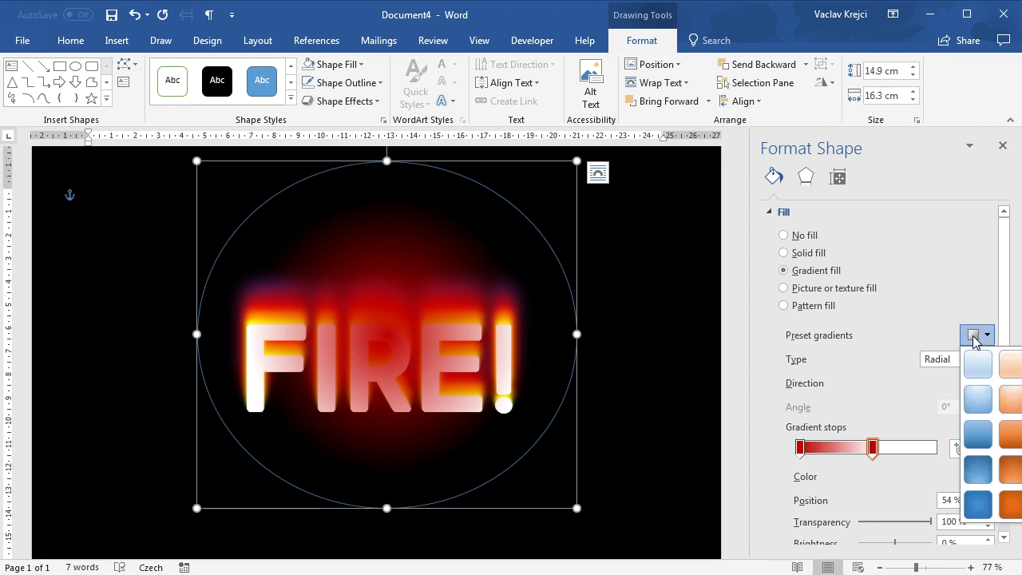
{"action": "left_click", "coordinate": [975, 336]}
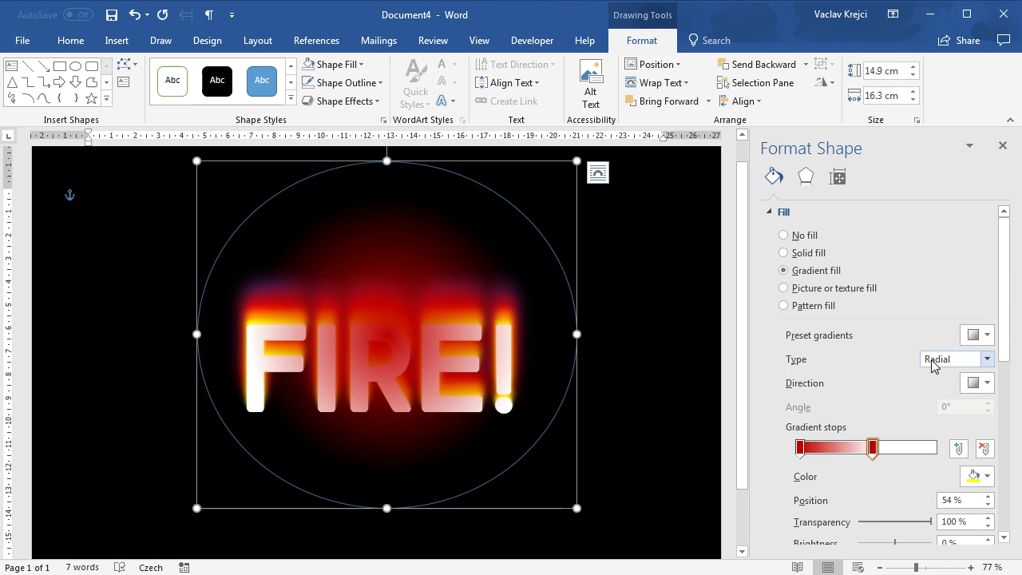
{"action": "left_click", "coordinate": [954, 361]}
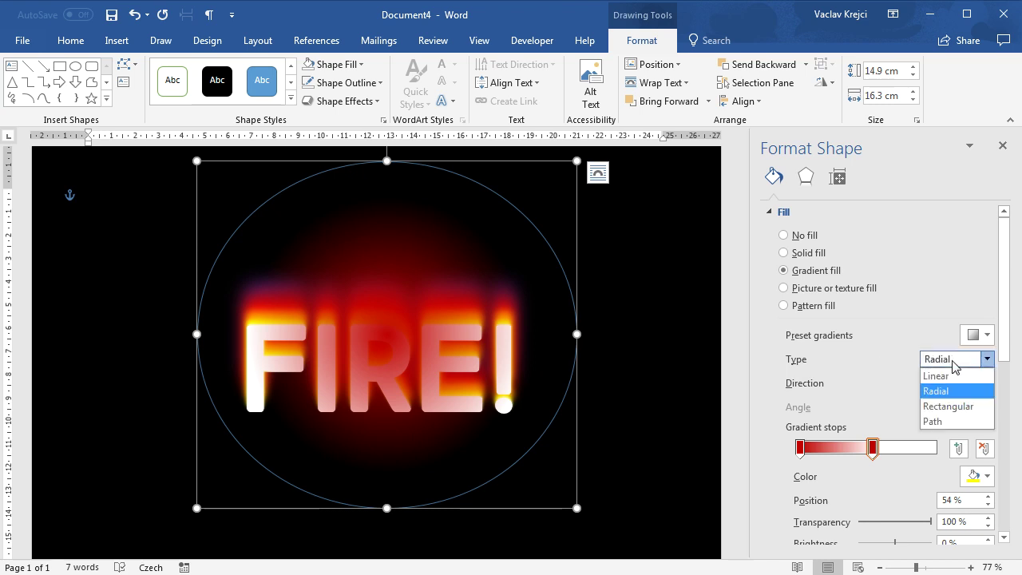
{"action": "left_click", "coordinate": [936, 390]}
{"action": "left_click_drag", "start_coordinate": [1002, 352], "coordinate": [1003, 381]}
- Color both gradient stops dark red and adjust the right stop's transparency
{"action": "left_click", "coordinate": [801, 381]}
{"action": "left_click", "coordinate": [974, 410]}
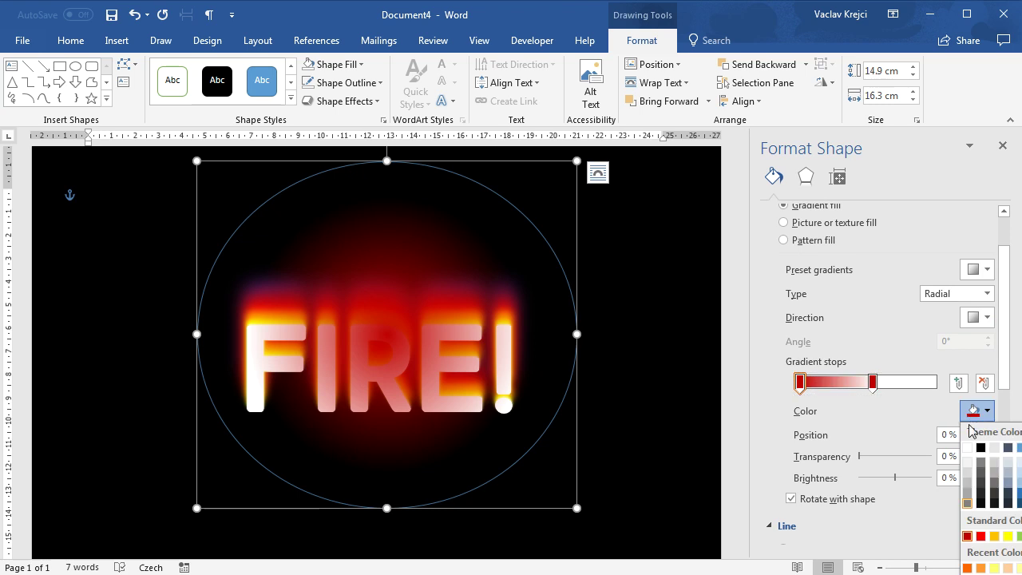
{"action": "left_click", "coordinate": [967, 537]}
{"action": "left_click", "coordinate": [873, 382]}
{"action": "left_click", "coordinate": [974, 410]}
{"action": "left_click", "coordinate": [967, 536]}
{"action": "left_click_drag", "start_coordinate": [930, 456], "coordinate": [972, 456]}
- Send the glow circle to back, remove its outline, and nudge it slightly left and down
{"action": "right_click", "coordinate": [419, 202]}
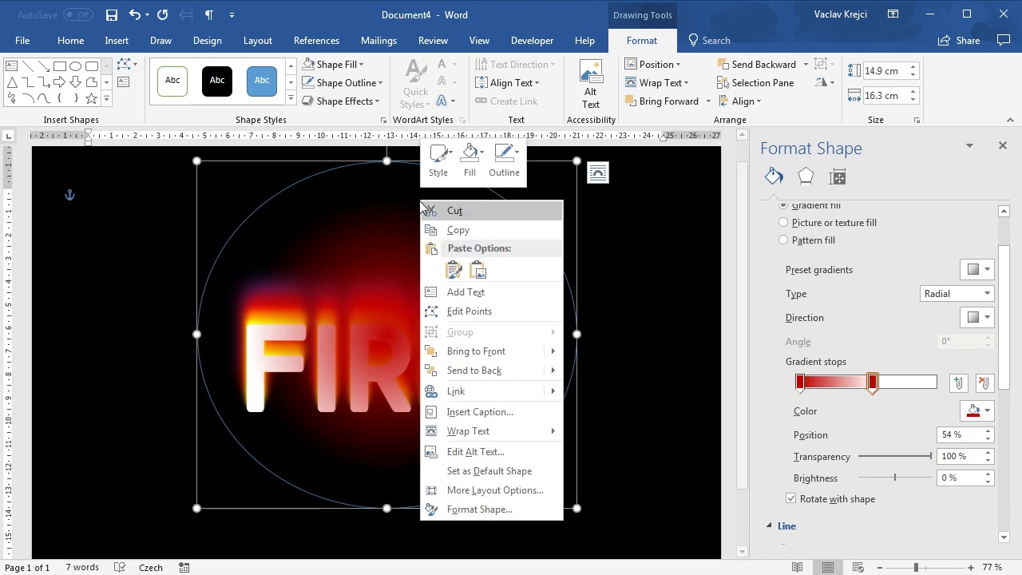
{"action": "left_click", "coordinate": [467, 369]}
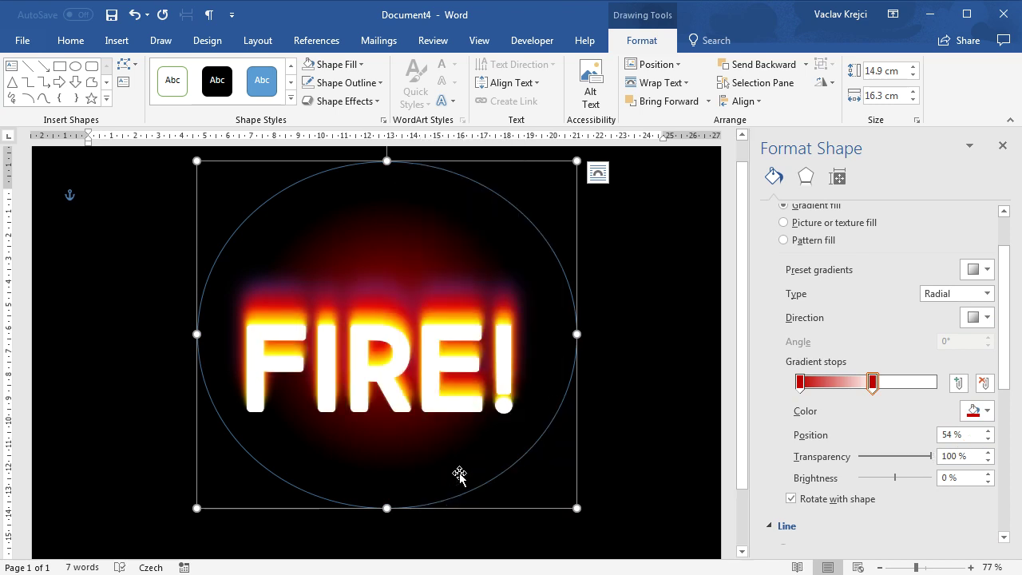
{"action": "left_click", "coordinate": [801, 527]}
{"action": "scroll", "coordinate": [787, 533], "scroll_direction": "up", "scroll_amount": 1}
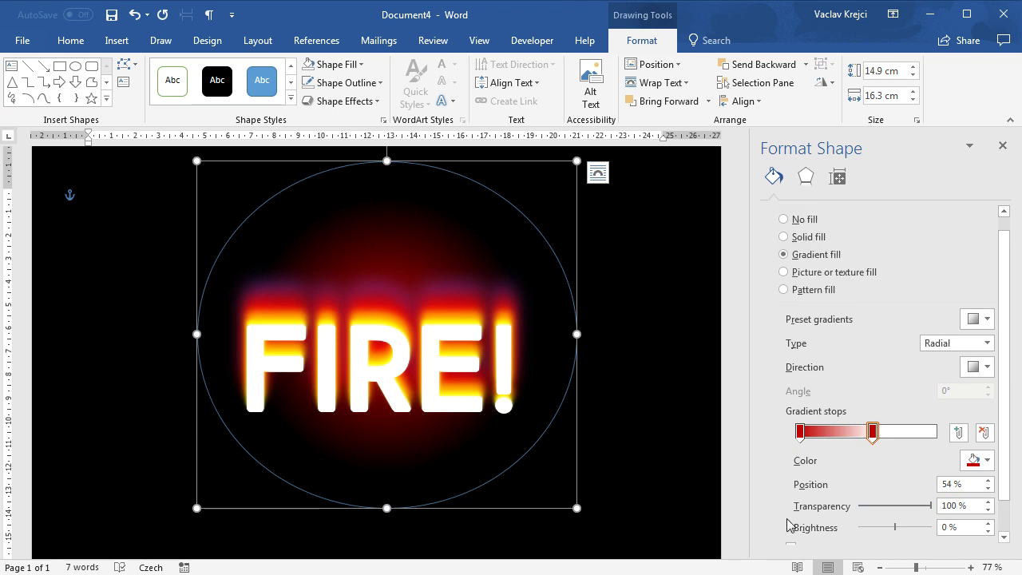
{"action": "scroll", "coordinate": [806, 543], "scroll_direction": "down", "scroll_amount": 3}
{"action": "left_click", "coordinate": [793, 538]}
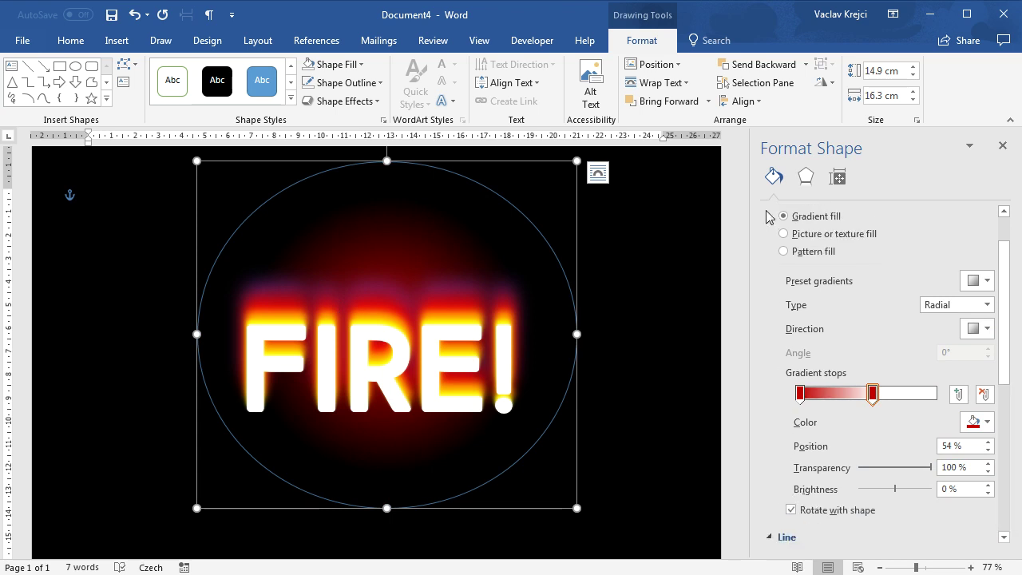
{"action": "scroll", "coordinate": [789, 260], "scroll_direction": "down", "scroll_amount": 4}
{"action": "left_click", "coordinate": [784, 329]}
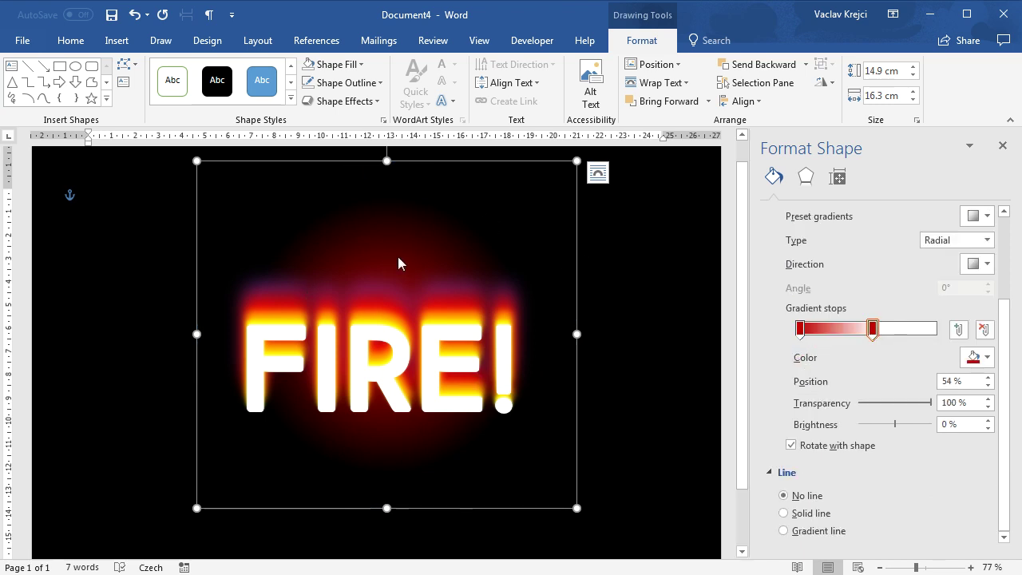
{"action": "key", "text": "Left"}
{"action": "key", "text": "Down"}
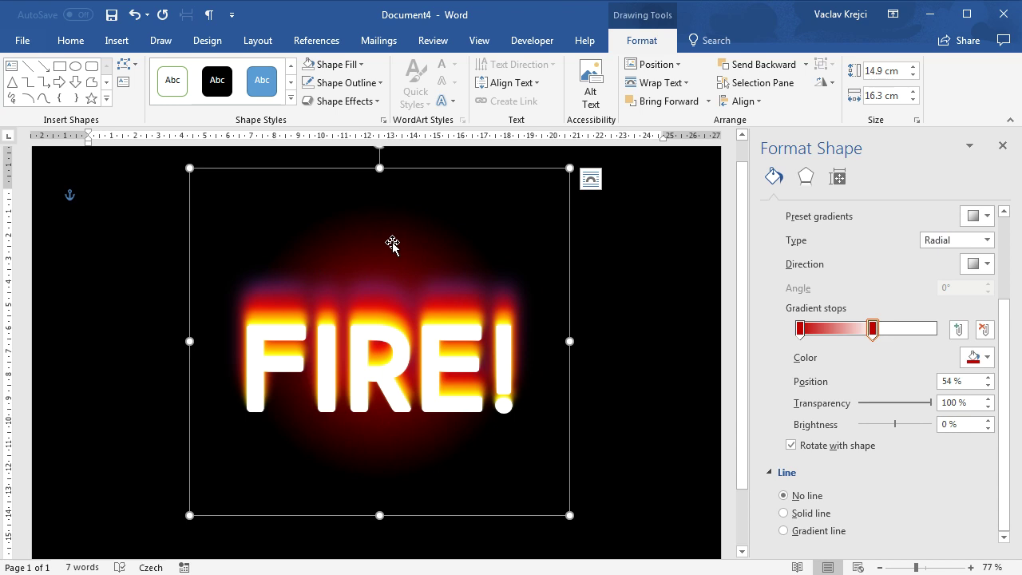
- Zoom in on the top of the page and select the glow circle
{"action": "left_click_drag", "start_coordinate": [916, 567], "coordinate": [929, 567]}
{"action": "left_click", "coordinate": [592, 339]}
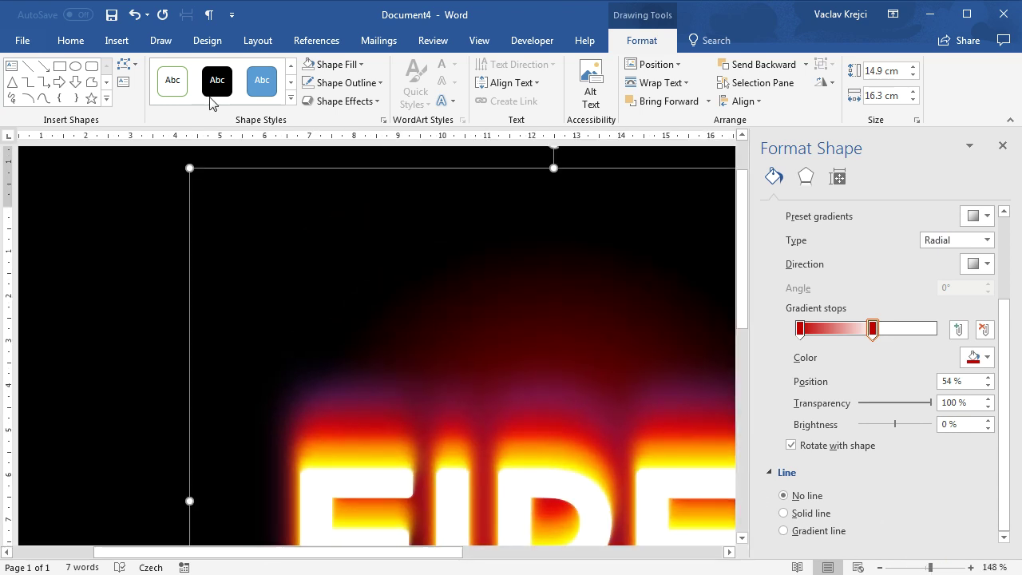
{"action": "left_click", "coordinate": [116, 41]}
{"action": "left_click", "coordinate": [99, 102]}
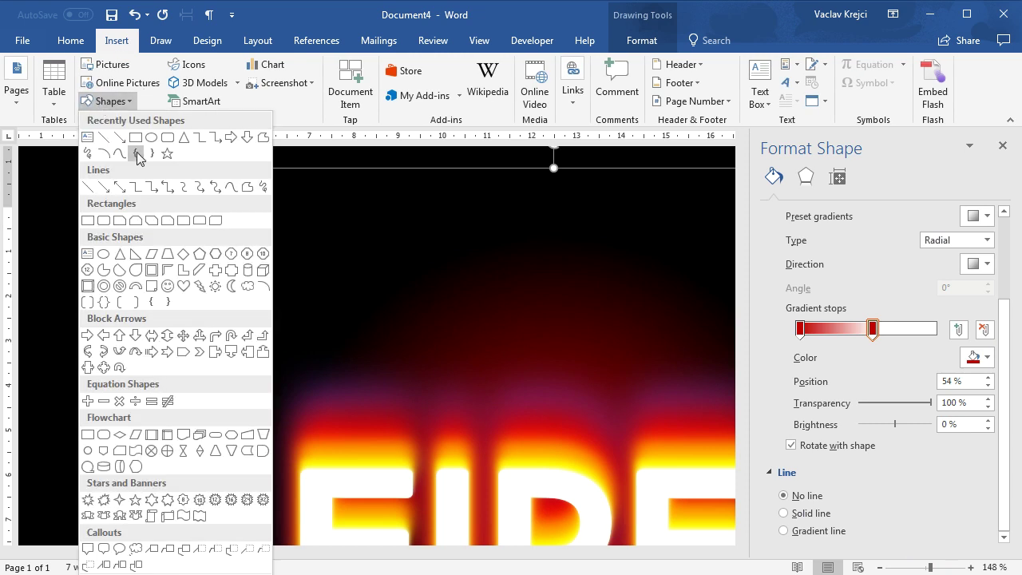
- Draw a small circle above the text with no outline and an orange fill
{"action": "left_click", "coordinate": [150, 140]}
{"action": "left_click_drag", "start_coordinate": [508, 362], "coordinate": [506, 361]}
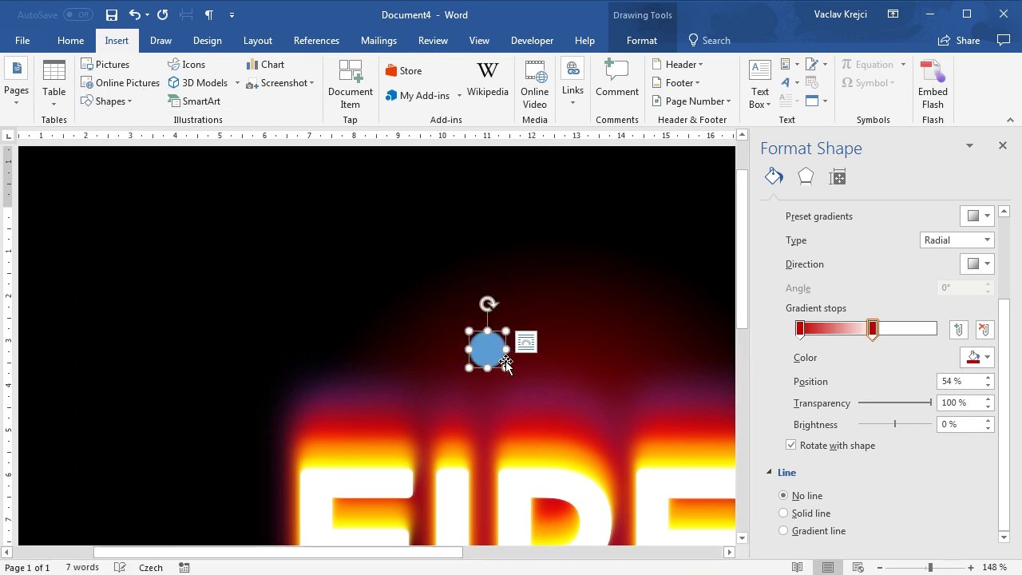
{"action": "left_click", "coordinate": [803, 291]}
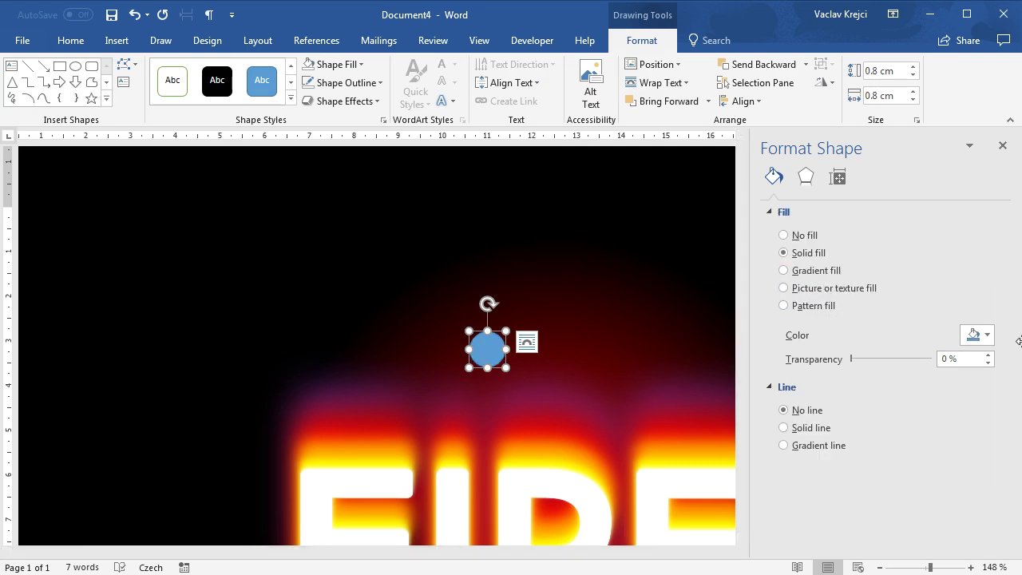
{"action": "left_click", "coordinate": [977, 334]}
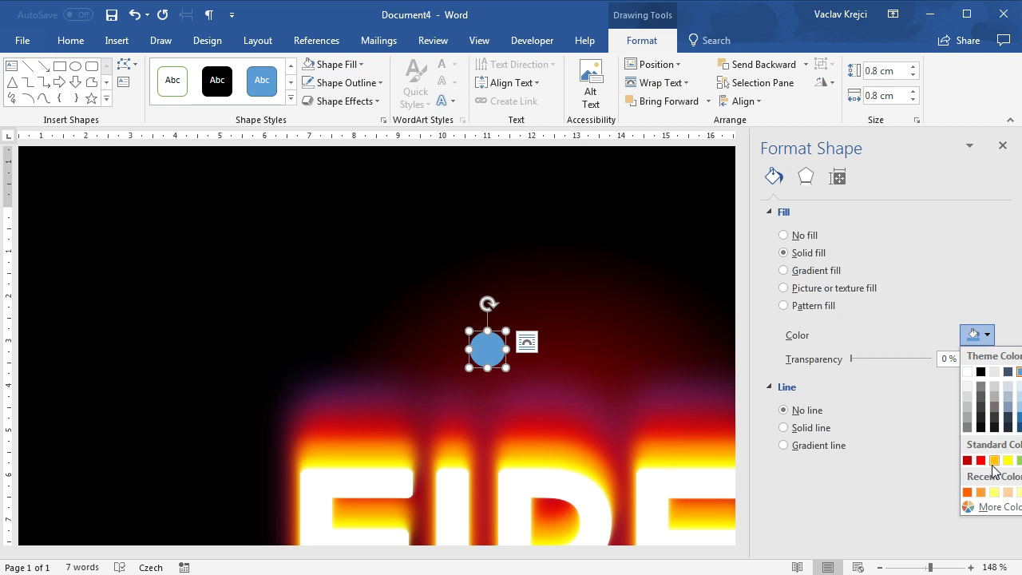
{"action": "left_click", "coordinate": [994, 461]}
{"action": "left_click", "coordinate": [959, 358]}
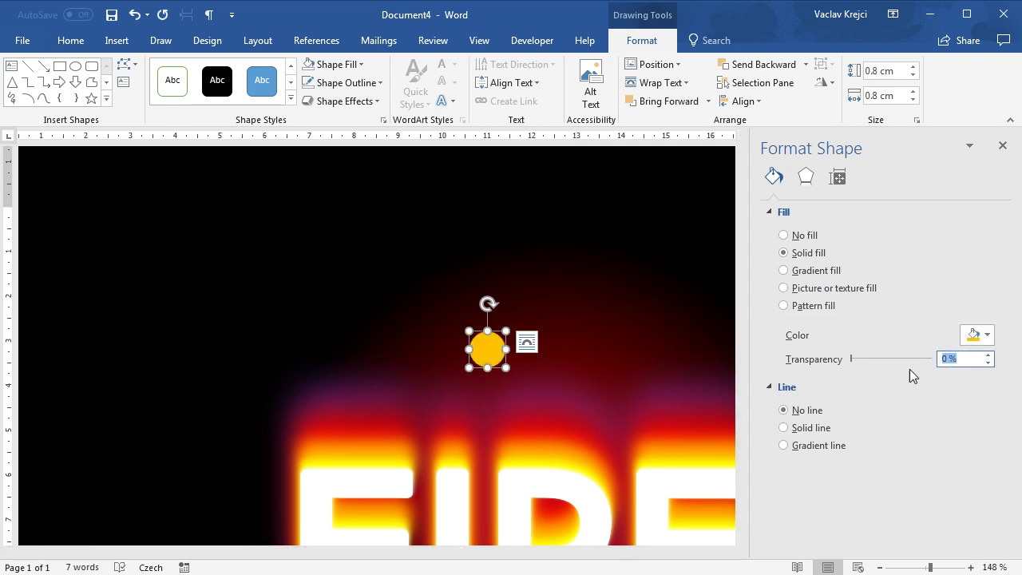
{"action": "key", "text": "Return"}
- Give the orange dot 7 pt soft edges, then paste a copy placed up and to the right
{"action": "left_click", "coordinate": [805, 177]}
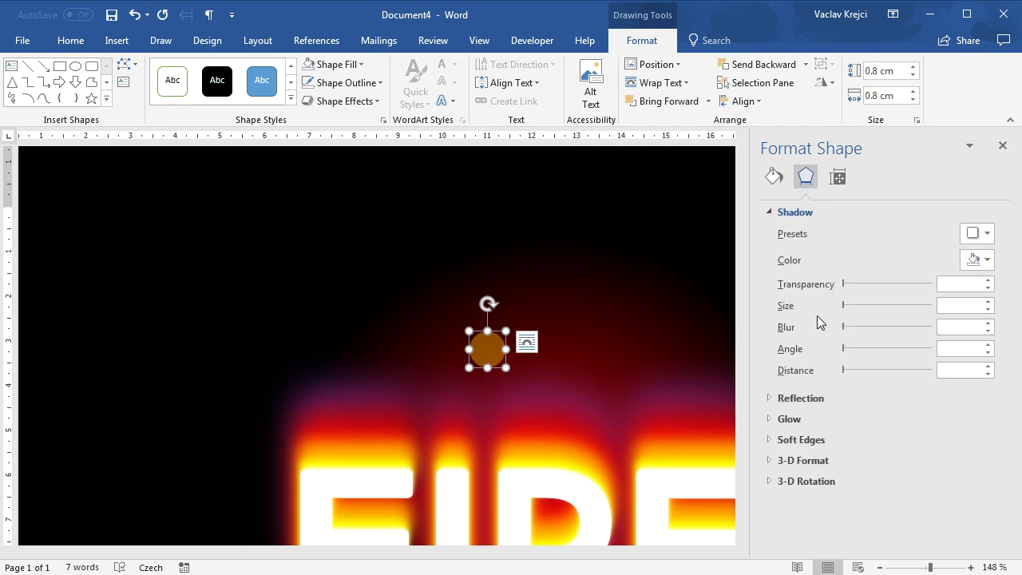
{"action": "left_click", "coordinate": [796, 212]}
{"action": "left_click", "coordinate": [804, 276]}
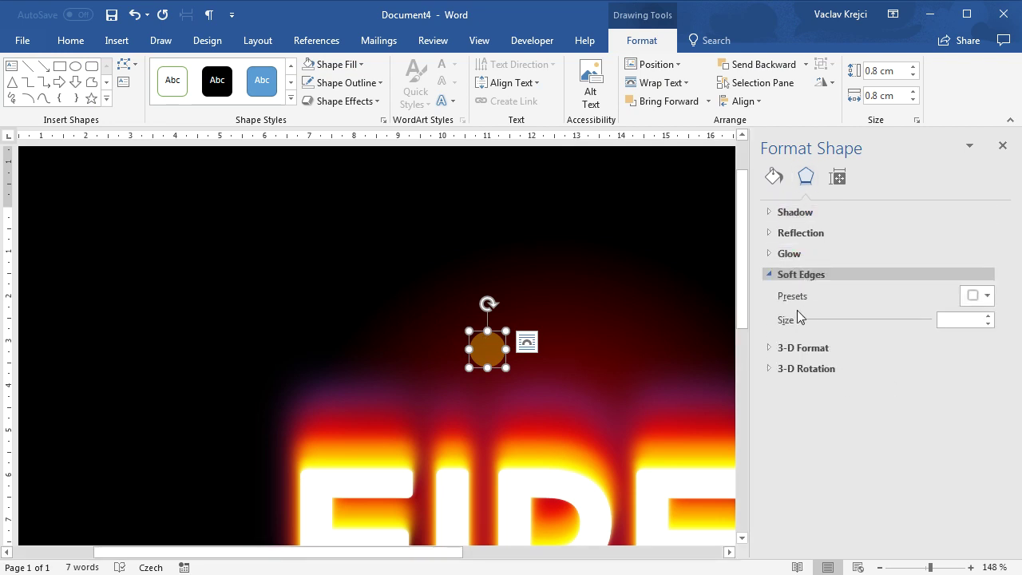
{"action": "mouse_move", "coordinate": [811, 323]}
{"action": "left_mouse_down"}
{"action": "mouse_move", "coordinate": [831, 321]}
{"action": "mouse_move", "coordinate": [804, 322]}
{"action": "mouse_move", "coordinate": [812, 329]}
{"action": "left_mouse_up"}
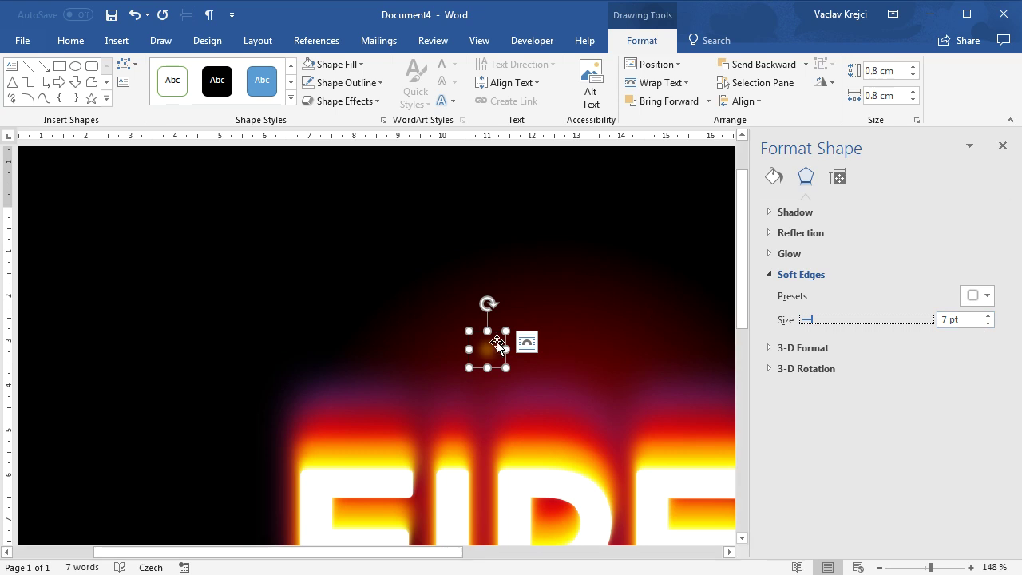
{"action": "key", "text": "ctrl+v"}
{"action": "left_click_drag", "start_coordinate": [508, 373], "coordinate": [678, 345]}
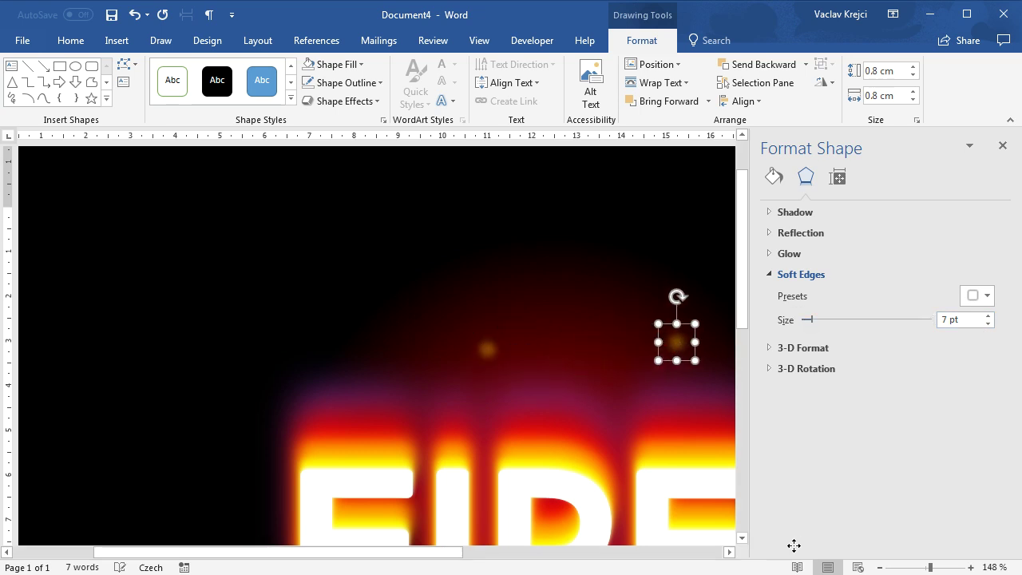
{"action": "left_click", "coordinate": [919, 569]}
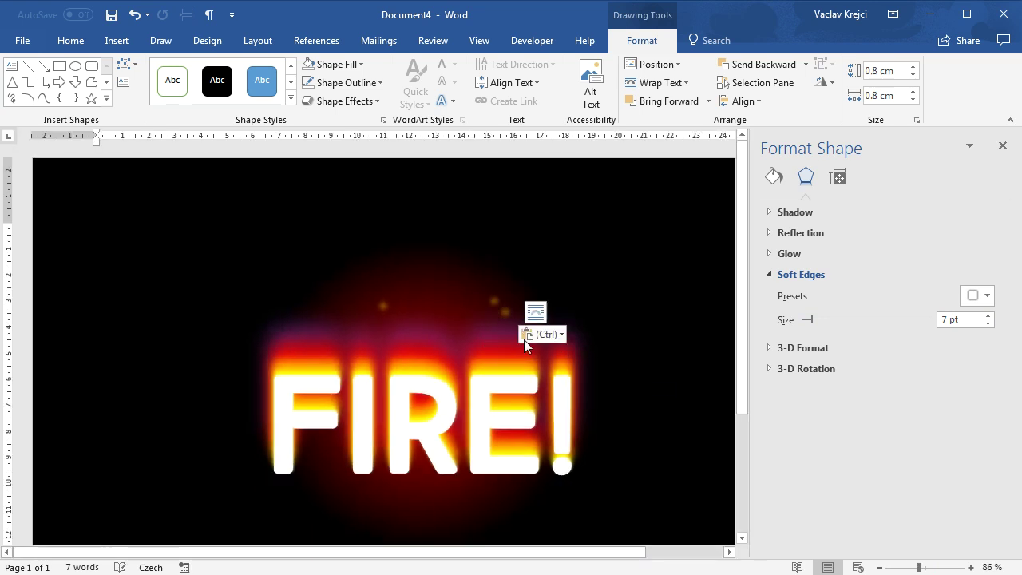
- Paste more copies of the orange spark dot and spread them above and around the lettering
{"action": "left_click_drag", "start_coordinate": [507, 315], "coordinate": [332, 357]}
{"action": "key", "text": "ctrl+v"}
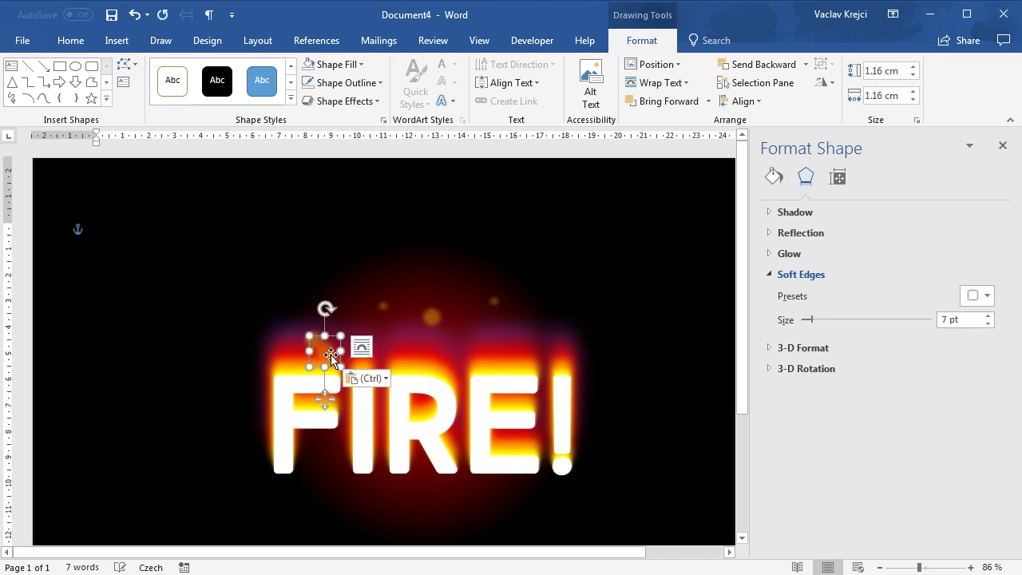
{"action": "left_click_drag", "start_coordinate": [453, 340], "coordinate": [519, 329]}
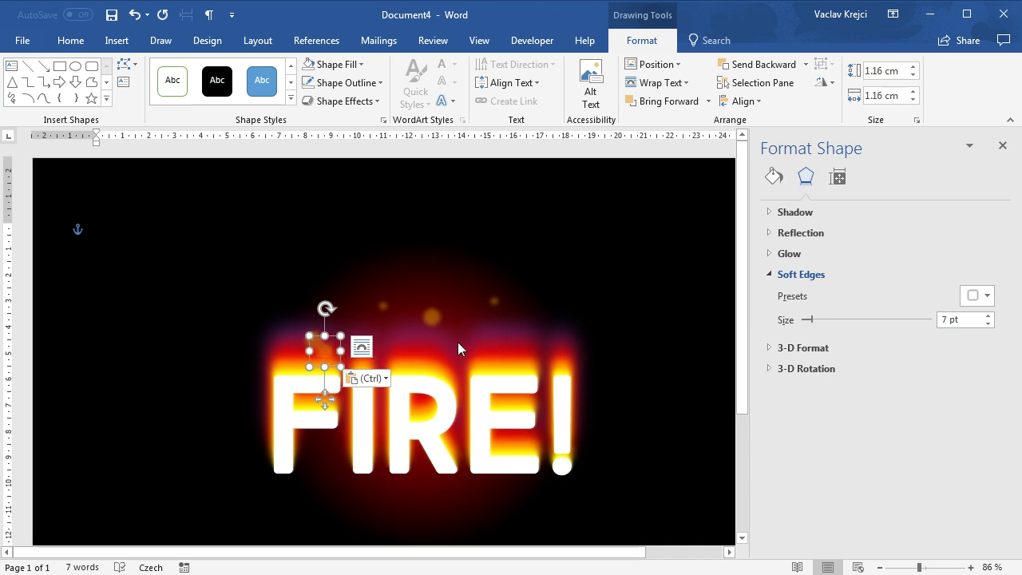
{"action": "left_click_drag", "start_coordinate": [325, 399], "coordinate": [390, 397]}
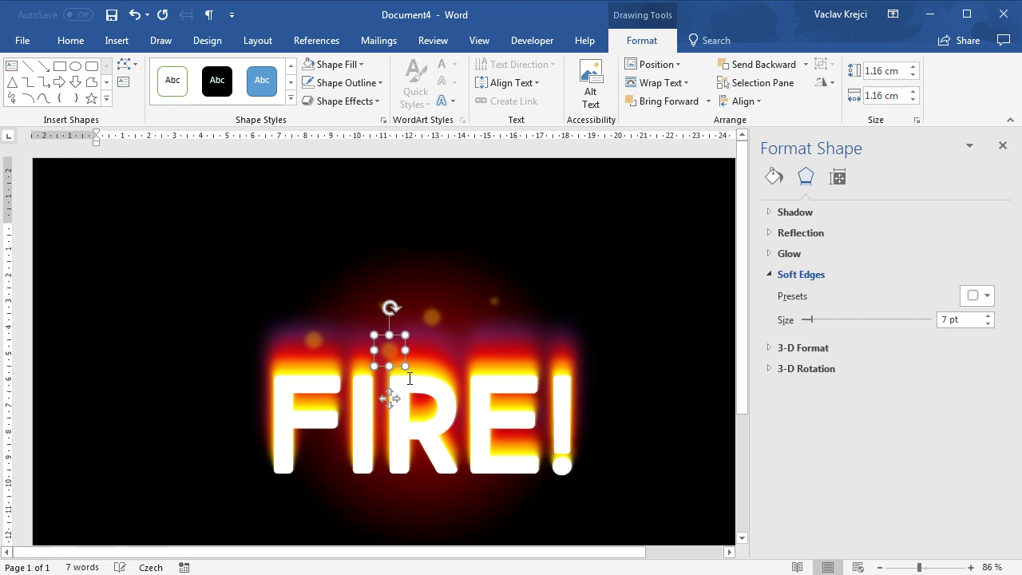
{"action": "key", "text": "ctrl+v"}
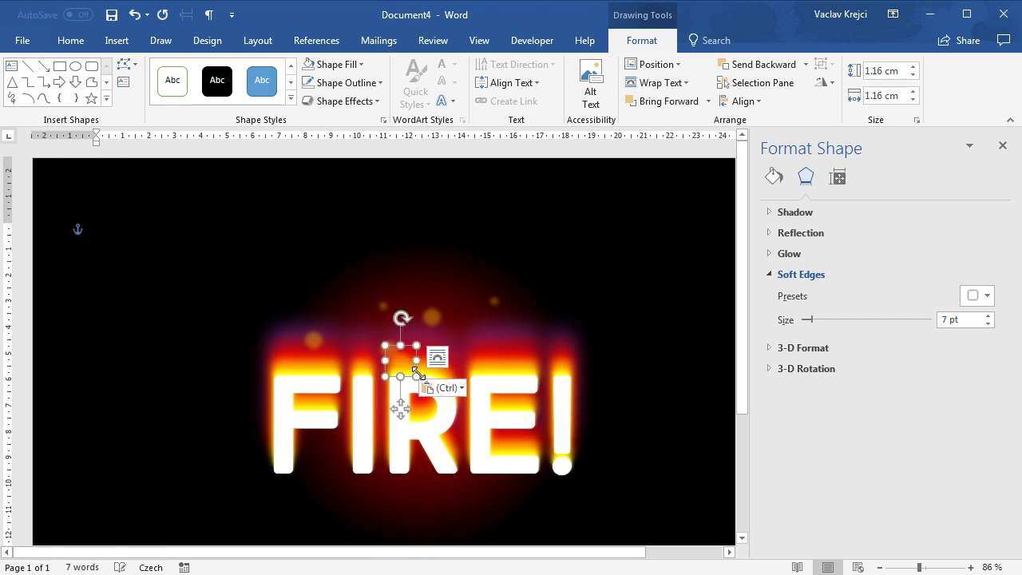
{"action": "left_click_drag", "start_coordinate": [404, 364], "coordinate": [537, 341]}
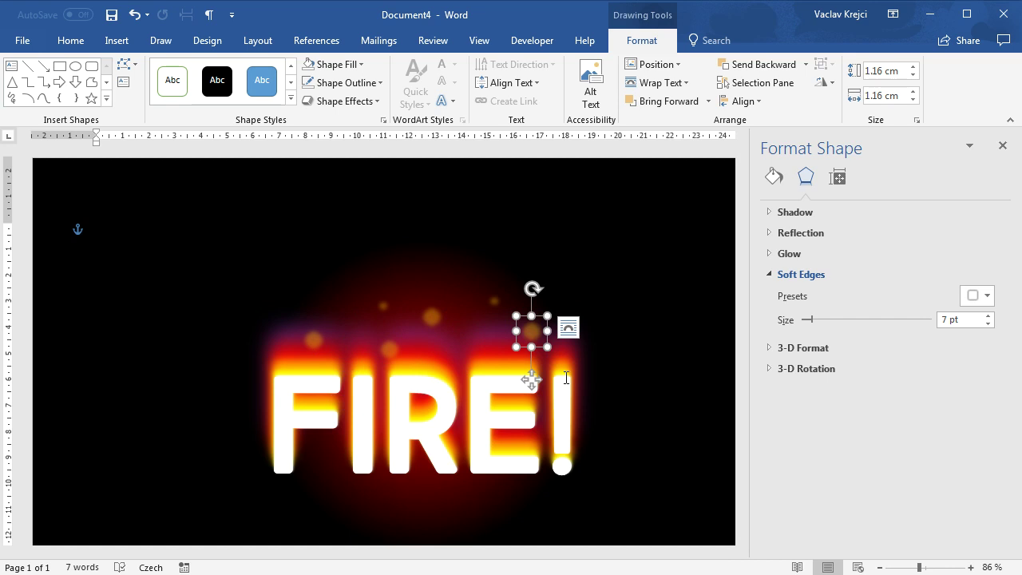
- Resize an ember circle to 1.28 cm wide and move it up near the letters
{"action": "key", "text": "shift+Down"}
{"action": "key", "text": "shift+Down"}
{"action": "key", "text": "shift+Down"}
{"action": "key", "text": "shift+Left"}
{"action": "key", "text": "shift+Left"}
{"action": "key", "text": "shift+Left"}
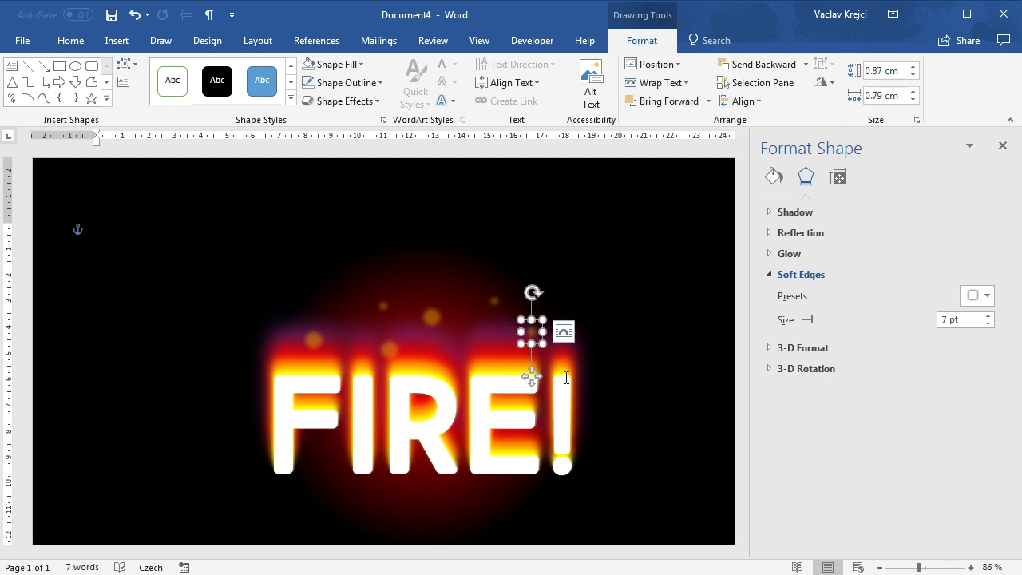
{"action": "key", "text": "shift+Right"}
{"action": "key", "text": "shift+Right"}
{"action": "key", "text": "shift+Right"}
{"action": "key", "text": "shift+Right"}
{"action": "key", "text": "shift+Up"}
{"action": "key", "text": "shift+Up"}
{"action": "key", "text": "shift+Up"}
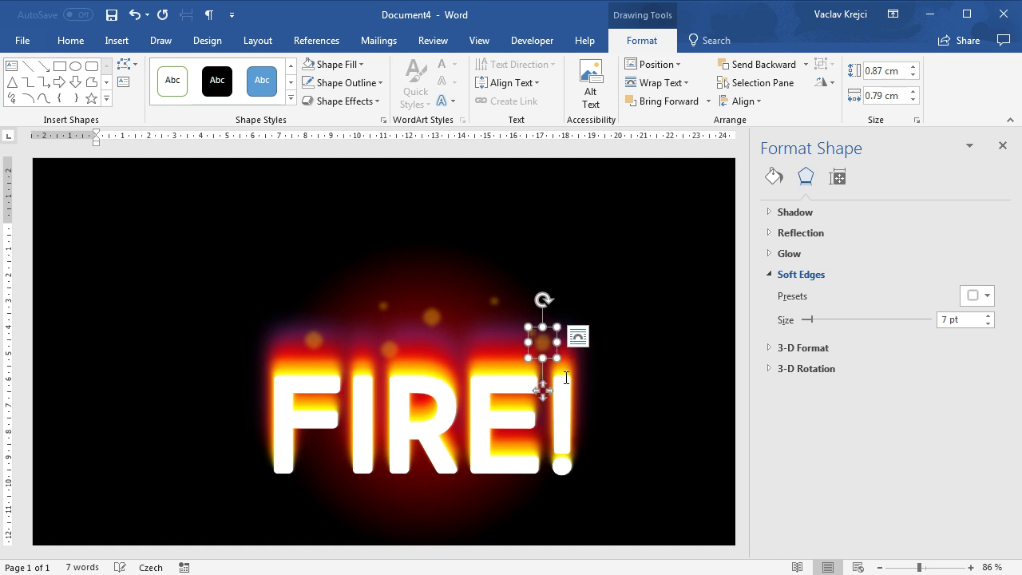
{"action": "key", "text": "shift+Right"}
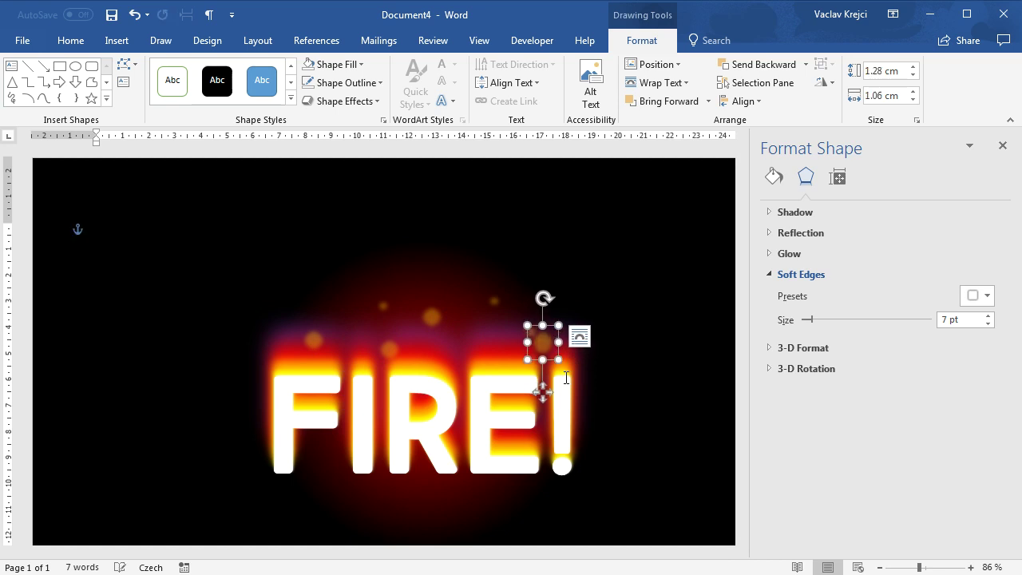
{"action": "key", "text": "shift+Right"}
{"action": "key", "text": "shift+Right"}
{"action": "key", "text": "shift+Right"}
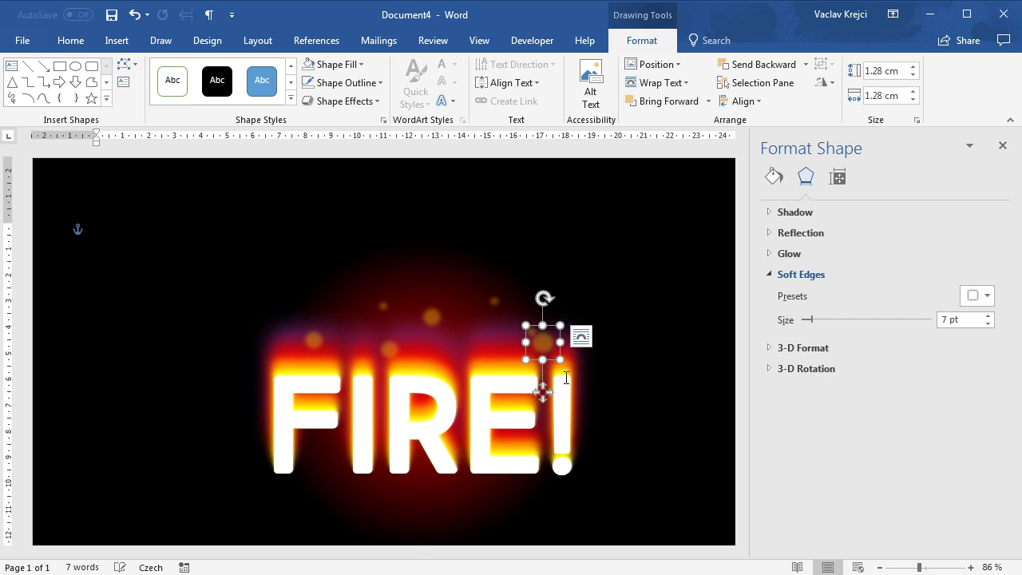
{"action": "left_click_drag", "start_coordinate": [559, 349], "coordinate": [426, 282]}
- Add a smaller 0.79 cm ember dot above the F, then deselect the shapes
{"action": "key", "text": "ctrl+v"}
{"action": "key", "text": "shift+Left"}
{"action": "key", "text": "shift+Left"}
{"action": "key", "text": "shift+Left"}
{"action": "key", "text": "shift+Left"}
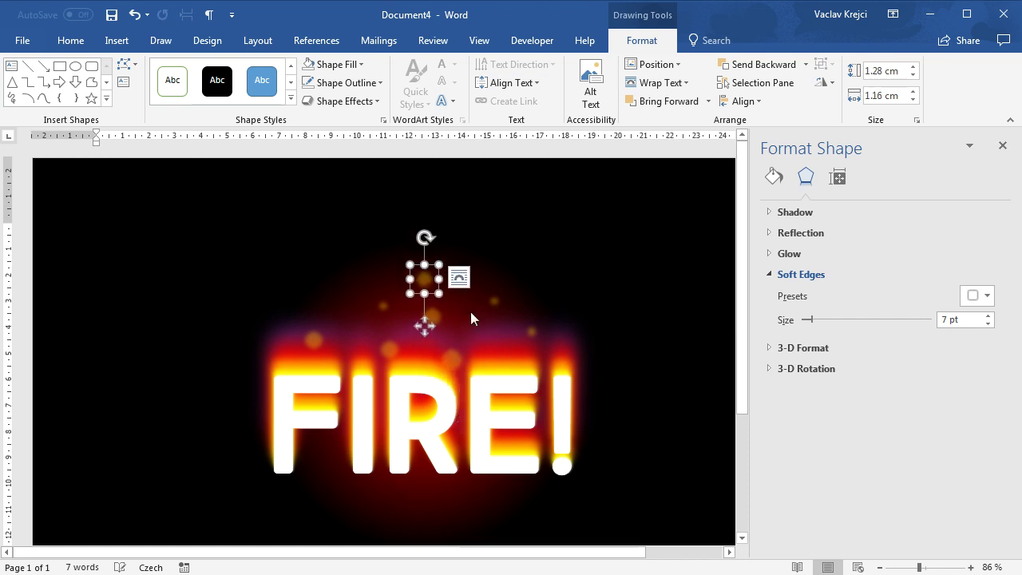
{"action": "key", "text": "shift+Left"}
{"action": "key", "text": "ctrl+c"}
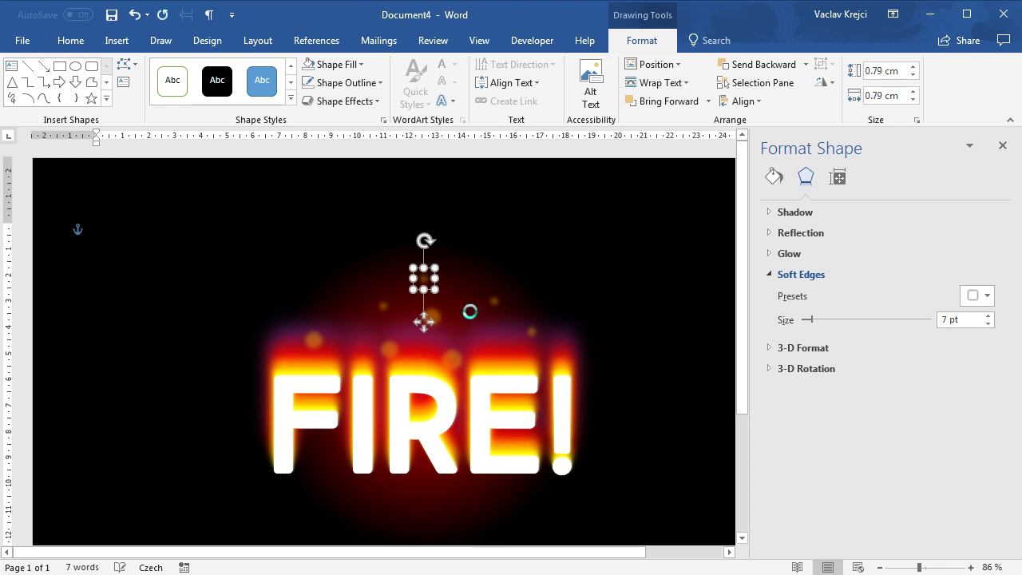
{"action": "key", "text": "ctrl+v"}
{"action": "left_click_drag", "start_coordinate": [439, 293], "coordinate": [285, 339]}
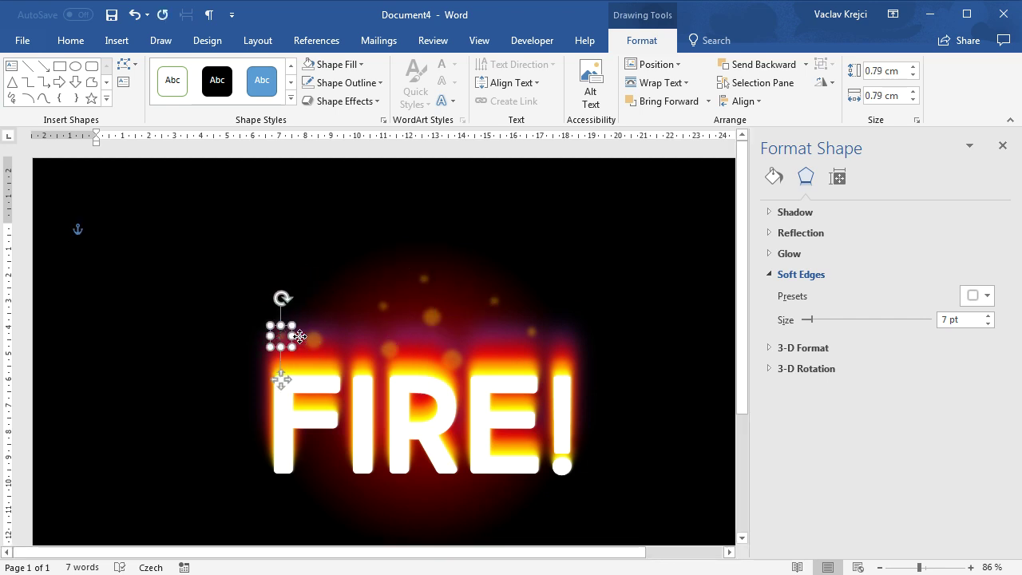
{"action": "left_click", "coordinate": [657, 313]}
{"action": "left_click", "coordinate": [684, 325]}
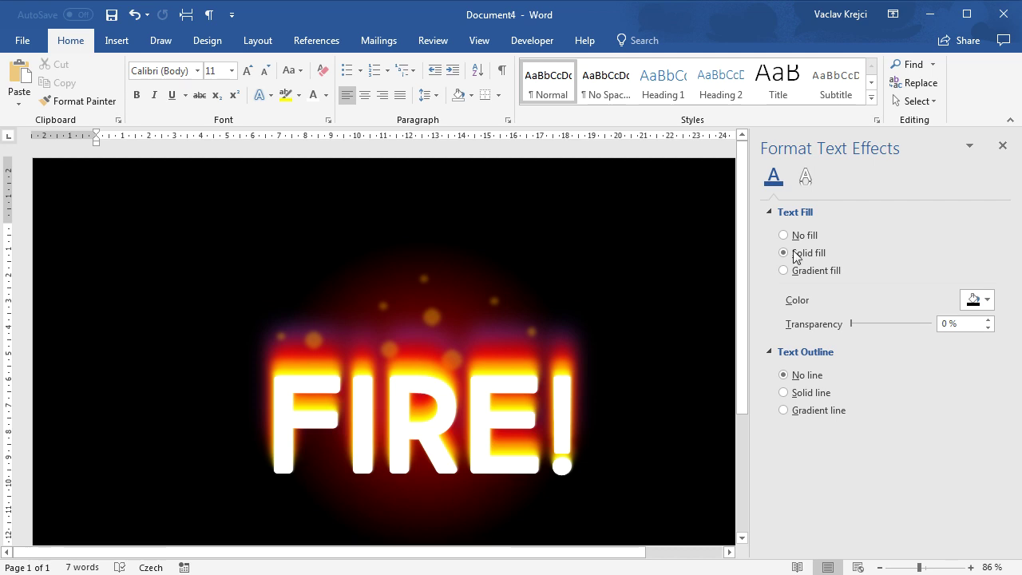
- Show the Selection Pane and select text layer Groups 6, 7, 10, 13, 16, 19 and 22
{"action": "left_click", "coordinate": [918, 101]}
{"action": "left_click", "coordinate": [924, 179]}
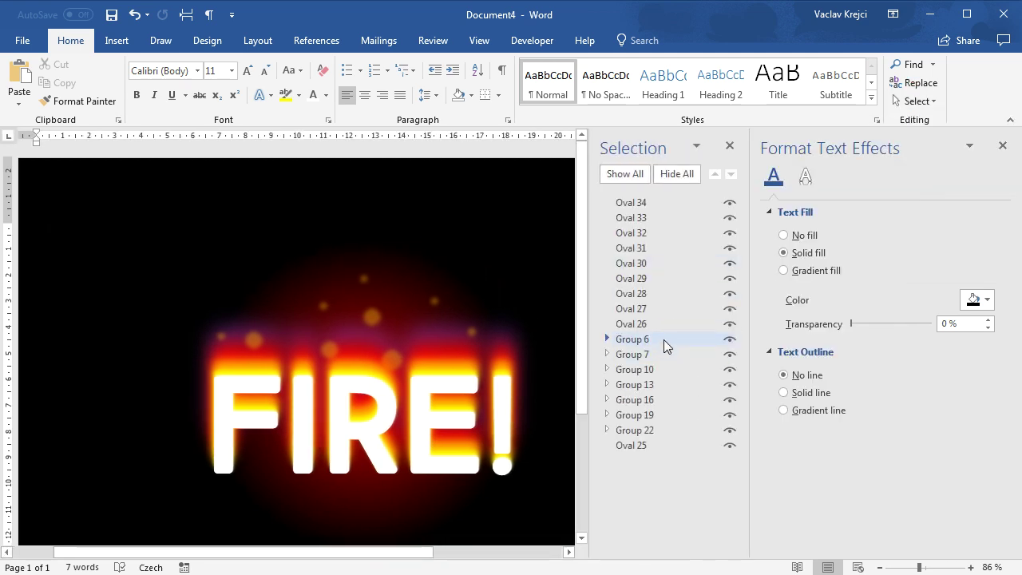
{"action": "left_click", "coordinate": [663, 340]}
{"action": "left_click", "coordinate": [666, 352], "text": "ctrl"}
{"action": "left_click", "coordinate": [670, 369], "text": "ctrl"}
{"action": "left_click", "coordinate": [670, 385], "text": "ctrl"}
{"action": "left_click", "coordinate": [672, 401], "text": "ctrl"}
{"action": "left_click", "coordinate": [673, 416], "text": "ctrl"}
{"action": "left_click", "coordinate": [668, 429], "text": "ctrl"}
- Try plain High Tide on the FIRE! text, then restore High Tide Bold
{"action": "left_click", "coordinate": [173, 72]}
{"action": "left_click_drag", "start_coordinate": [172, 70], "coordinate": [210, 72]}
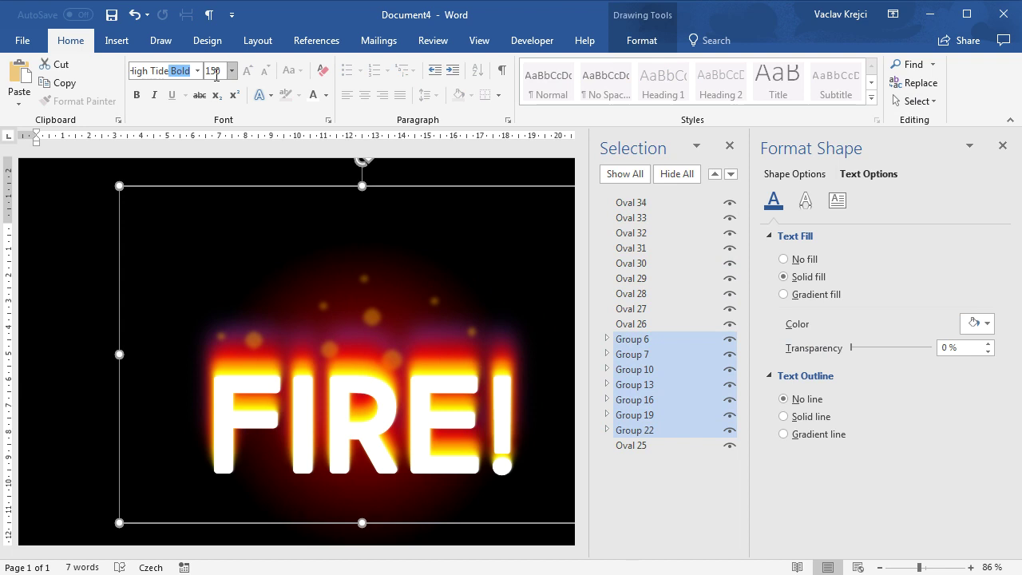
{"action": "key", "text": "BackSpace"}
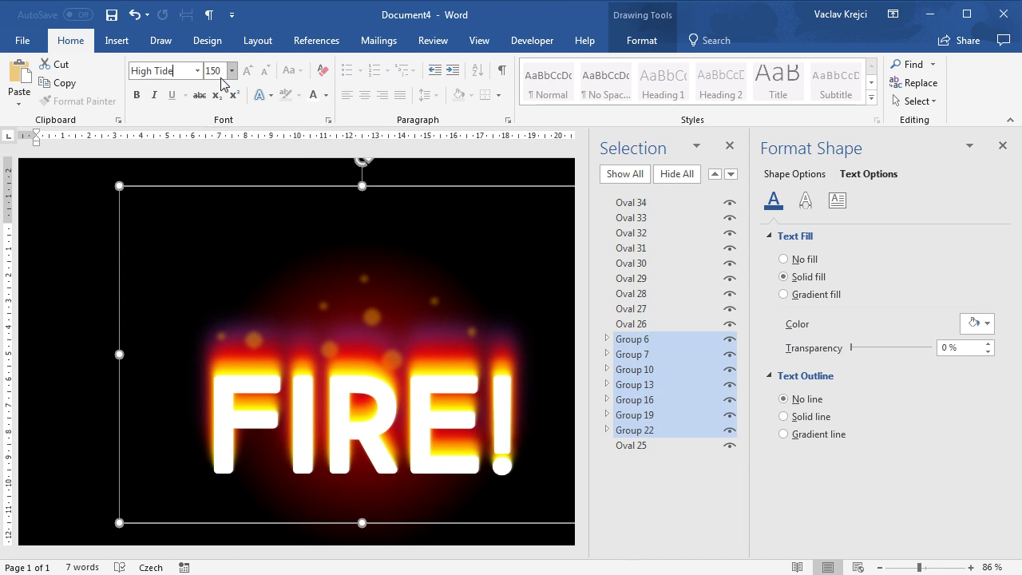
{"action": "key", "text": "Return"}
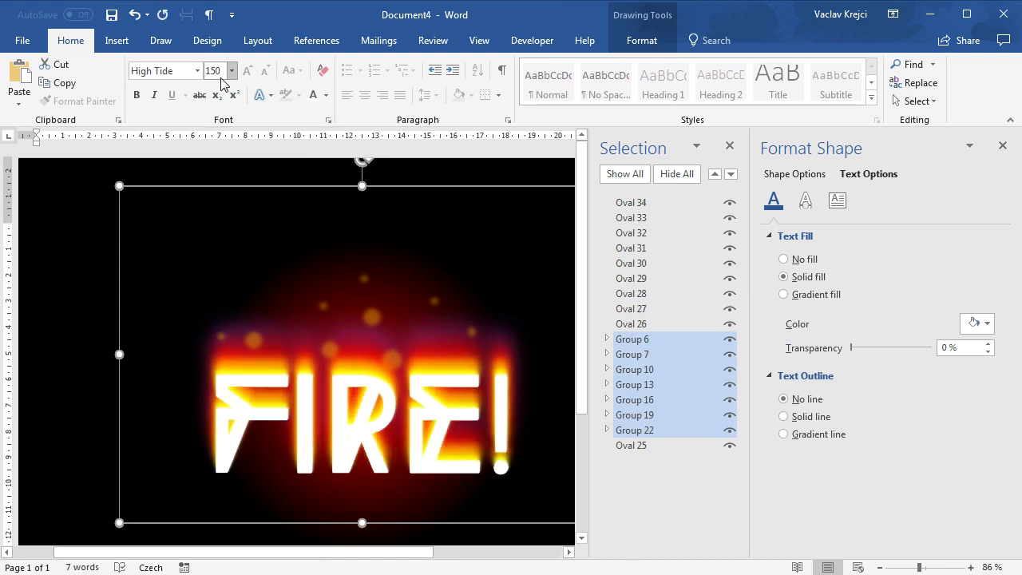
{"action": "left_click", "coordinate": [175, 72]}
{"action": "left_click", "coordinate": [176, 73]}
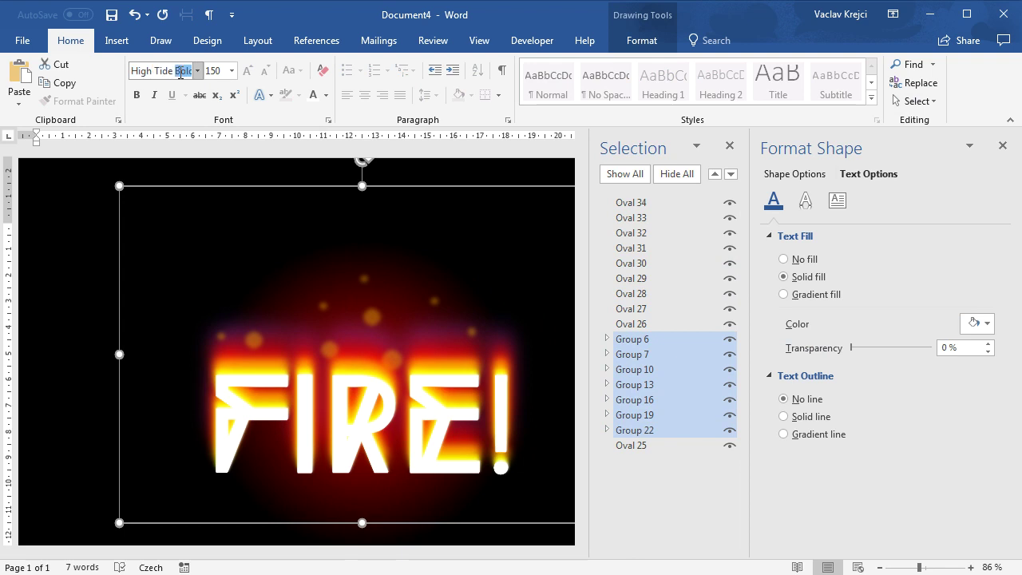
{"action": "key", "text": "Return"}
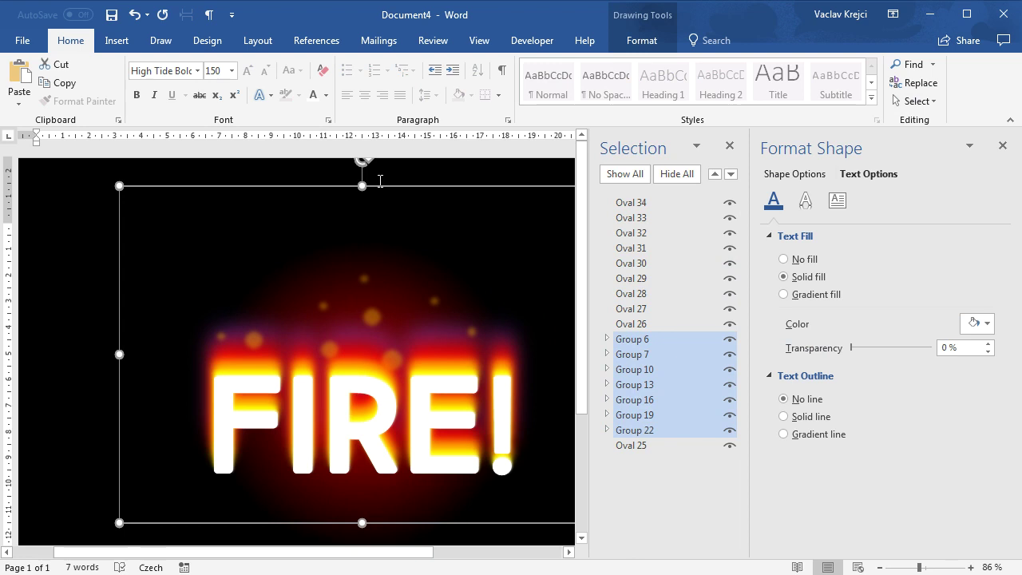
- Find FIRE! in all text boxes of the main document
{"action": "left_click", "coordinate": [914, 82]}
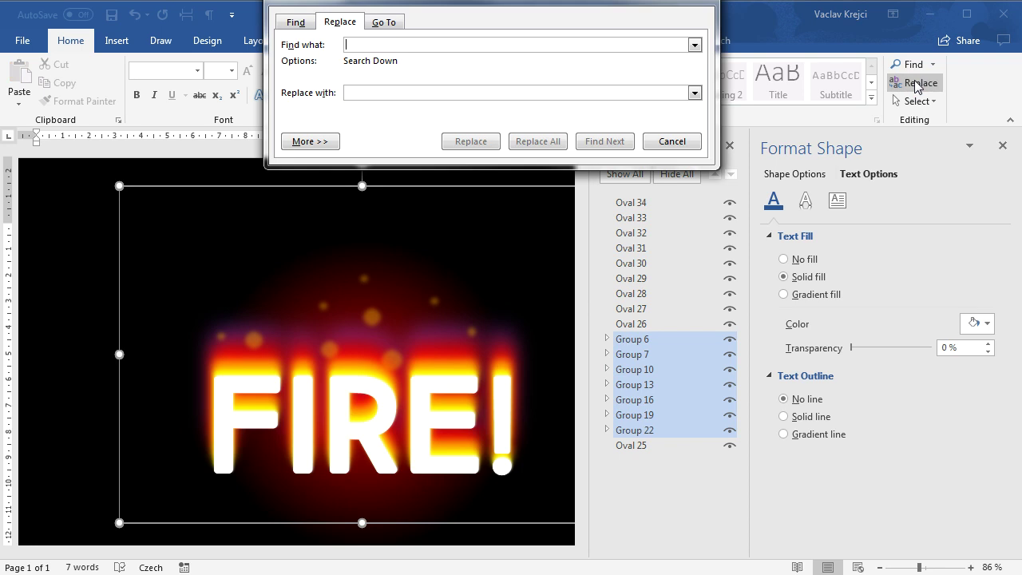
{"action": "left_click", "coordinate": [292, 24]}
{"action": "left_click_drag", "start_coordinate": [303, 8], "coordinate": [307, 34]}
{"action": "type", "text": "FIRE!"}
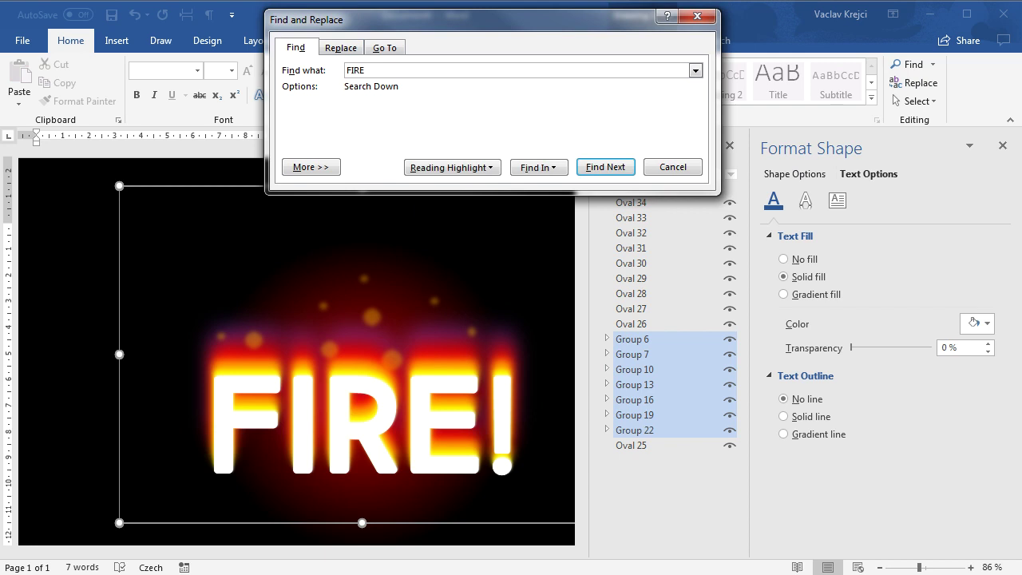
{"action": "left_click", "coordinate": [545, 166]}
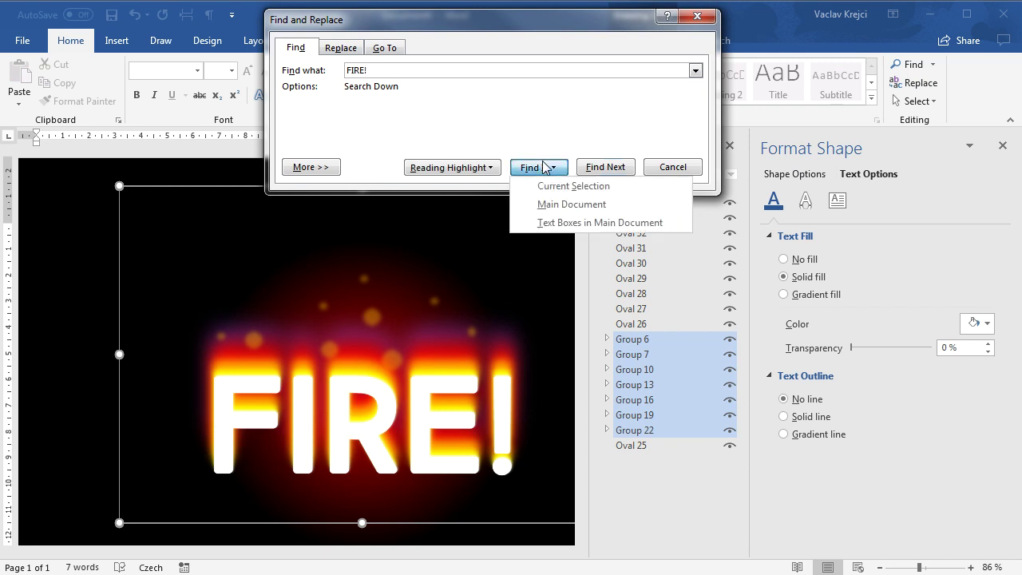
{"action": "left_click", "coordinate": [555, 223]}
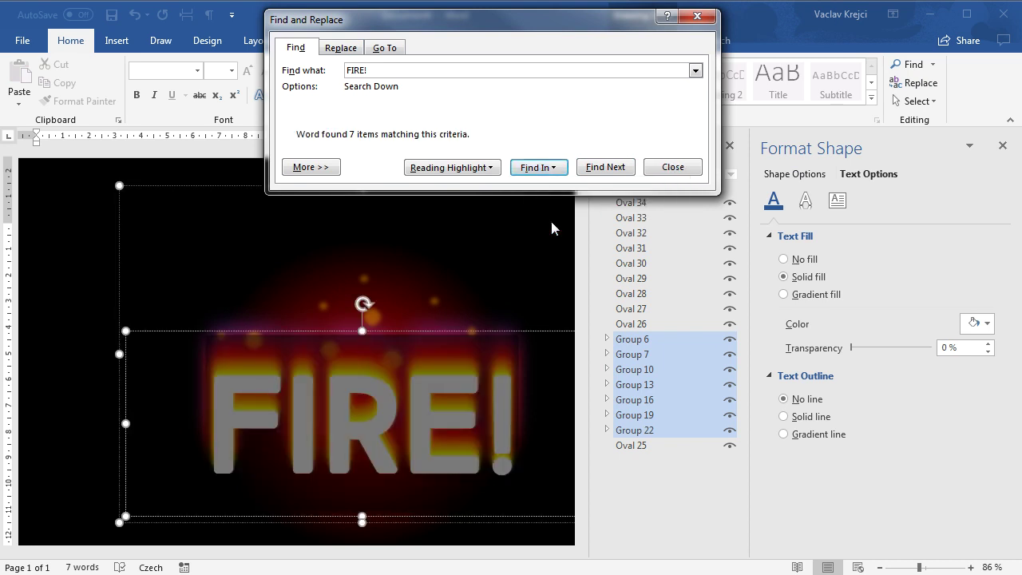
- Replace every FIRE! with HOT!, then close the Find and Replace dialog and text effects pane
{"action": "left_click", "coordinate": [340, 48]}
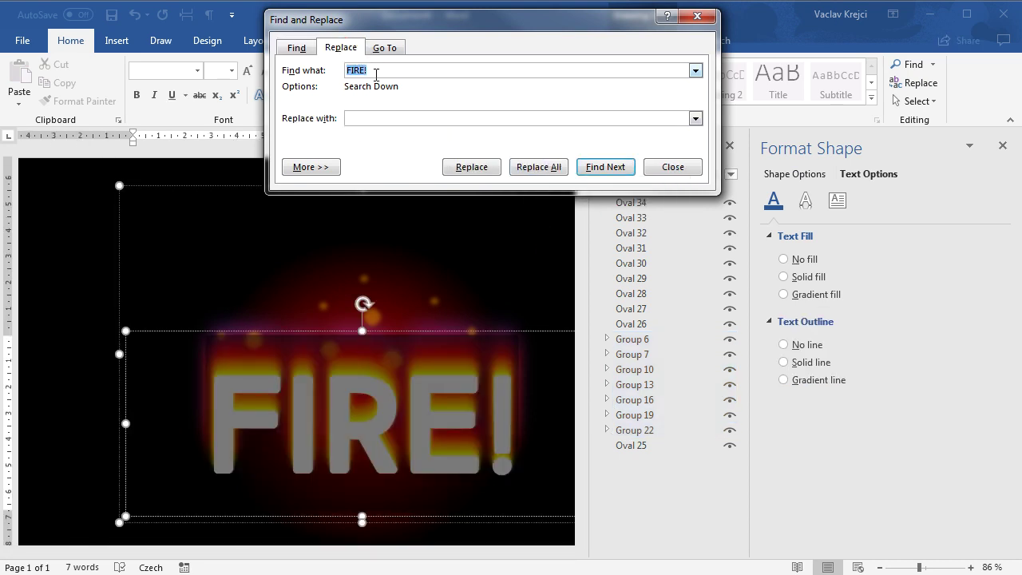
{"action": "left_click", "coordinate": [378, 118]}
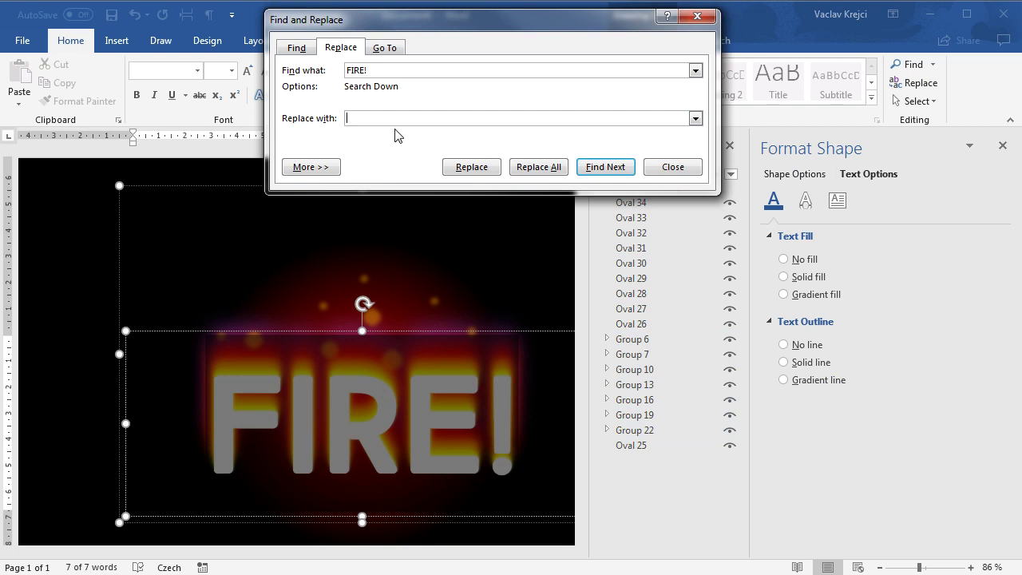
{"action": "type", "text": "HOT!"}
{"action": "left_click", "coordinate": [541, 167]}
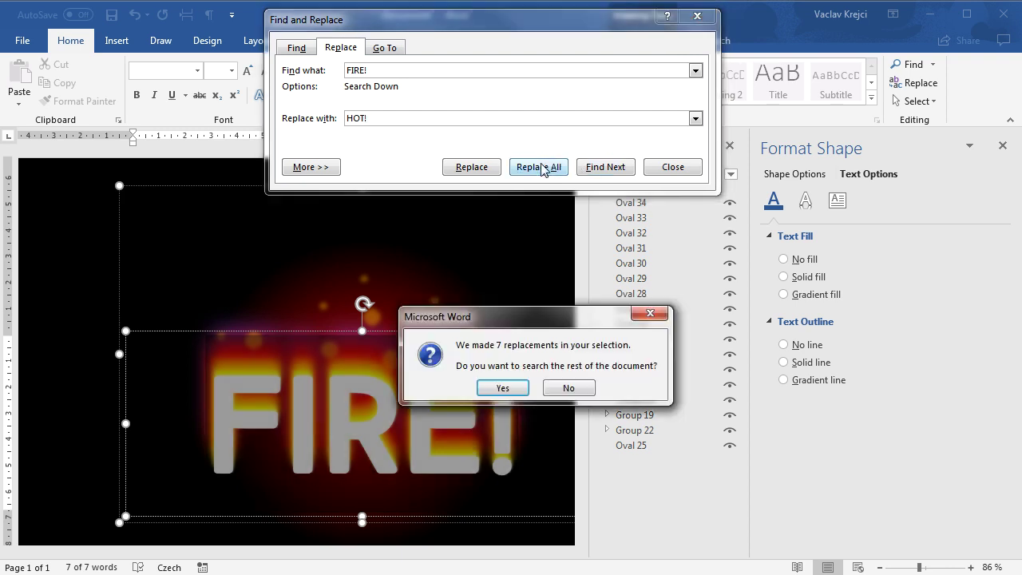
{"action": "left_click", "coordinate": [513, 389]}
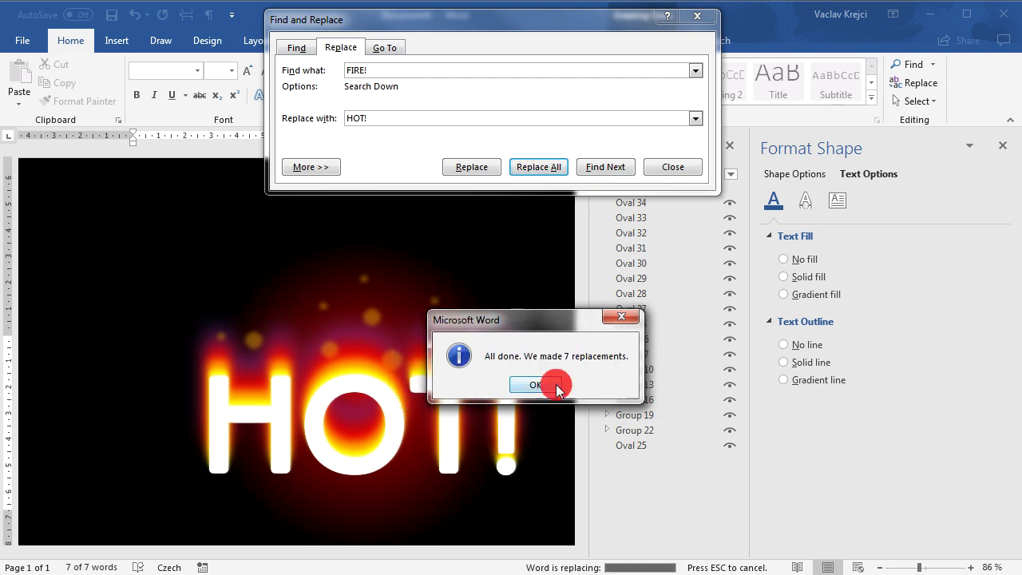
{"action": "left_click", "coordinate": [529, 383]}
{"action": "left_click", "coordinate": [697, 16]}
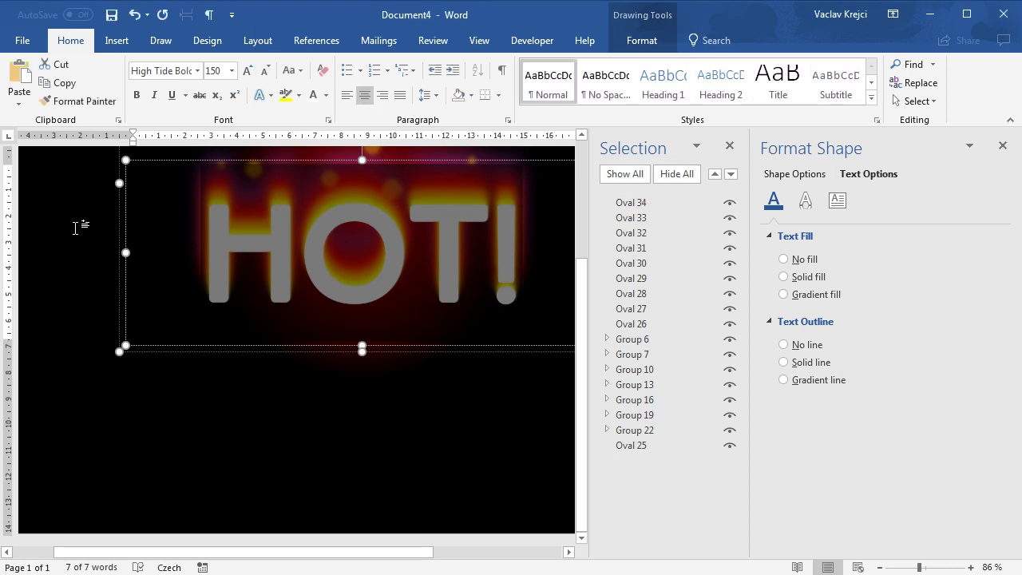
{"action": "left_click", "coordinate": [77, 221]}
{"action": "left_click", "coordinate": [1002, 146]}
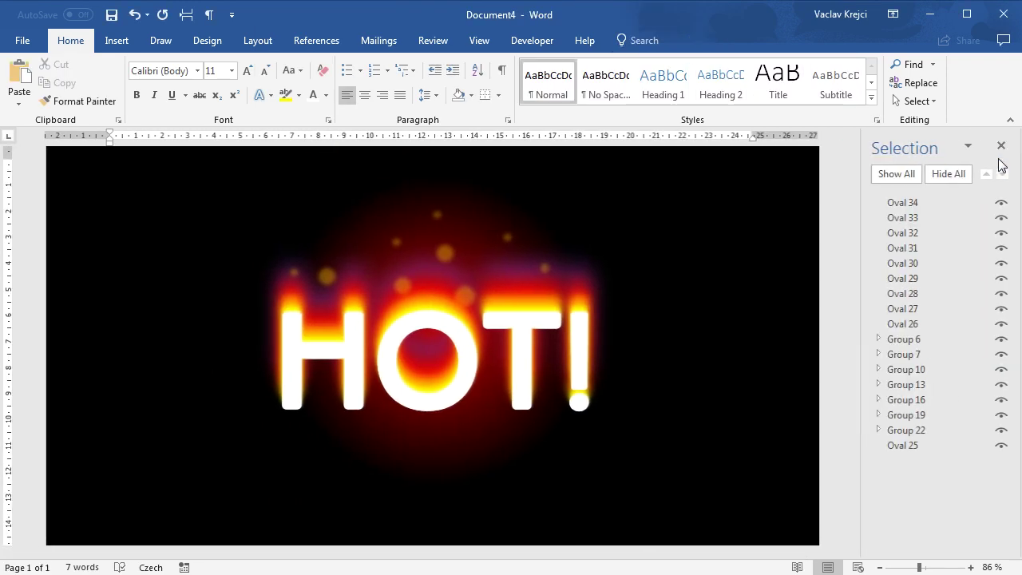